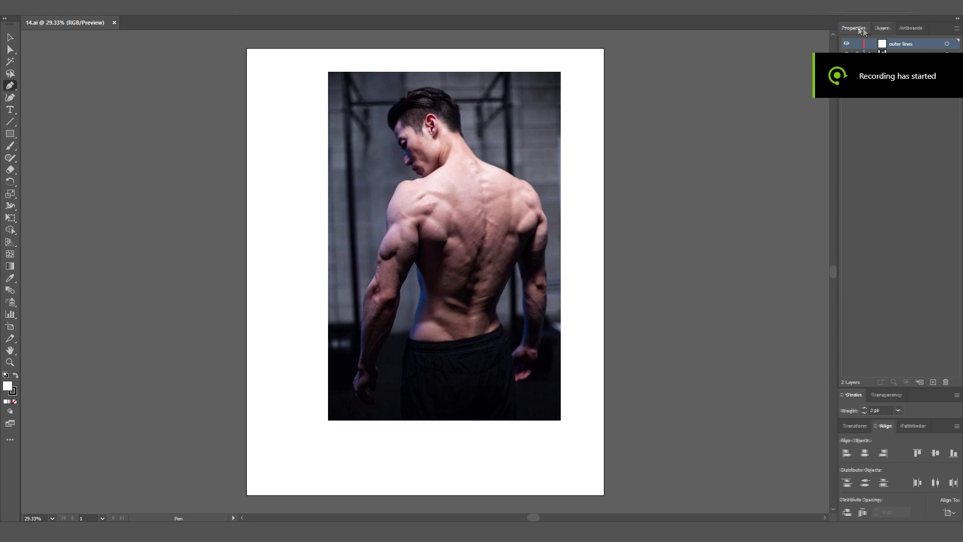
Trace the outline along the waistband, up the back, under the armpit and down the inner arm
{"action": "left_click", "coordinate": [409, 333]}
{"action": "key", "text": "ctrl+equal"}
{"action": "key", "text": "ctrl+equal"}
{"action": "key", "text": "ctrl+equal"}
{"action": "left_click", "coordinate": [426, 429]}
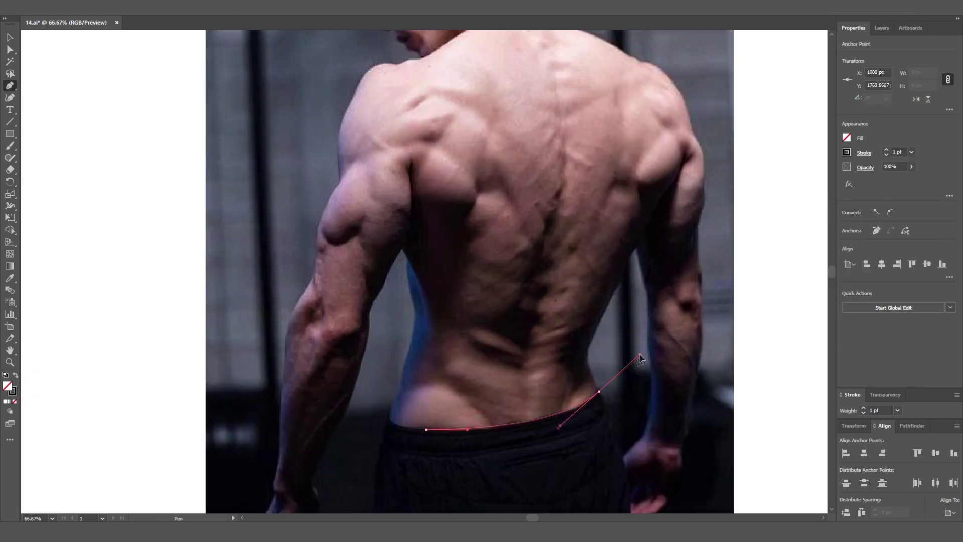
{"action": "left_click", "coordinate": [599, 392]}
{"action": "left_click", "coordinate": [587, 353]}
{"action": "left_click", "coordinate": [637, 248]}
{"action": "left_click", "coordinate": [646, 290]}
{"action": "left_click", "coordinate": [649, 369]}
{"action": "left_click", "coordinate": [646, 435]}
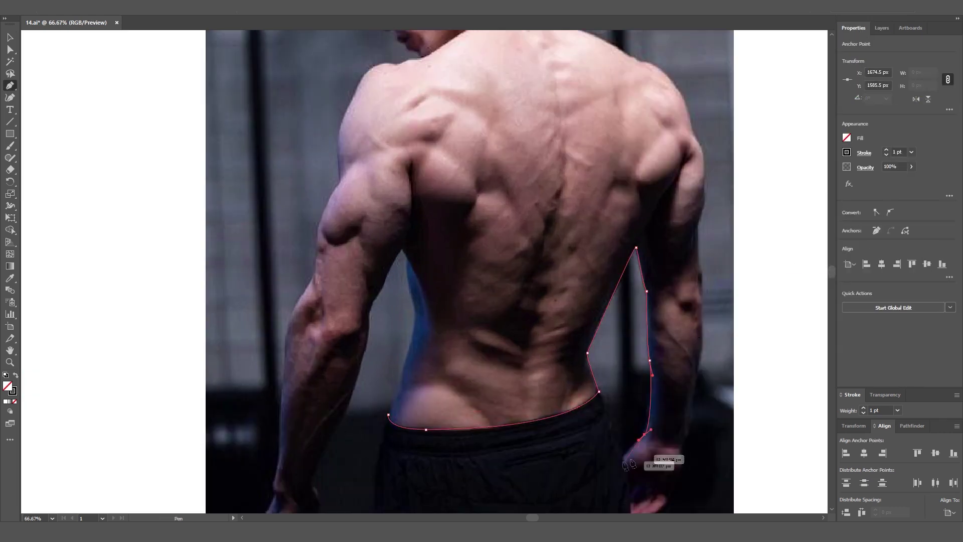
{"action": "key", "text": "ctrl+equal"}
Continue the outline around the first fist and up the forearm to the shoulder
{"action": "left_click", "coordinate": [425, 272]}
{"action": "left_click", "coordinate": [433, 296]}
{"action": "left_click", "coordinate": [435, 365]}
{"action": "left_click", "coordinate": [509, 259]}
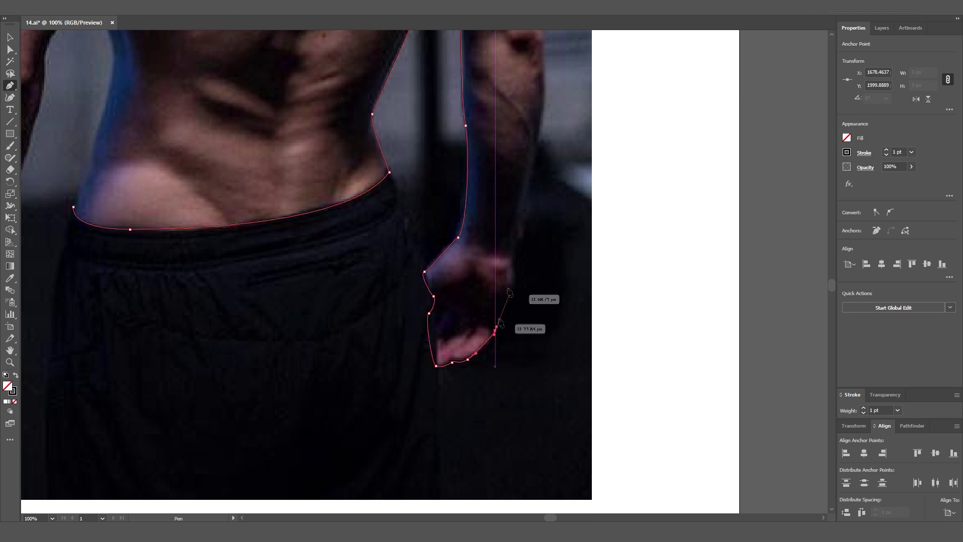
{"action": "left_click_drag", "start_coordinate": [832, 286], "coordinate": [832, 278]}
{"action": "left_click", "coordinate": [537, 290]}
{"action": "left_click_drag", "start_coordinate": [545, 201], "coordinate": [541, 161]}
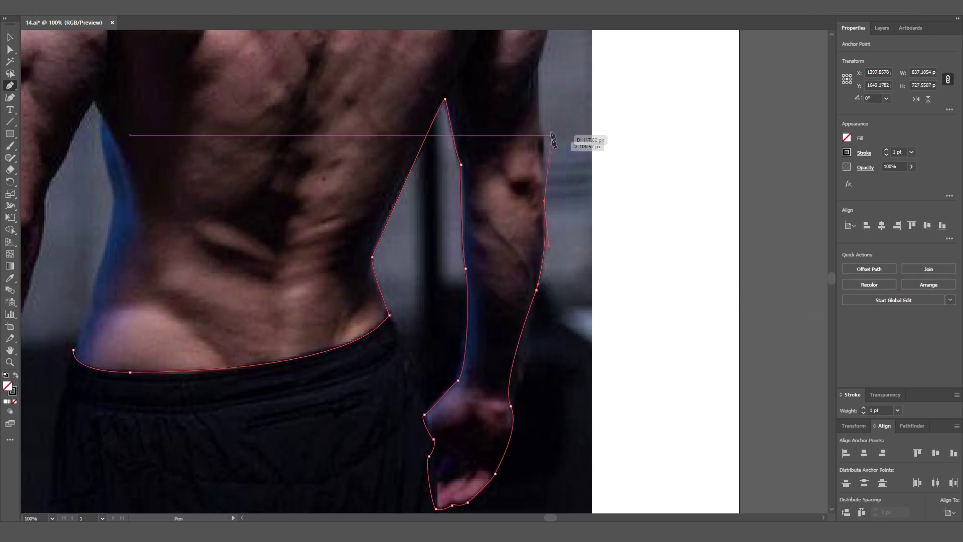
{"action": "scroll", "coordinate": [577, 201], "scroll_direction": "up", "scroll_amount": 5}
{"action": "left_click", "coordinate": [549, 205]}
{"action": "left_click_drag", "start_coordinate": [535, 127], "coordinate": [516, 104]}
{"action": "scroll", "coordinate": [454, 243], "scroll_direction": "up", "scroll_amount": 6}
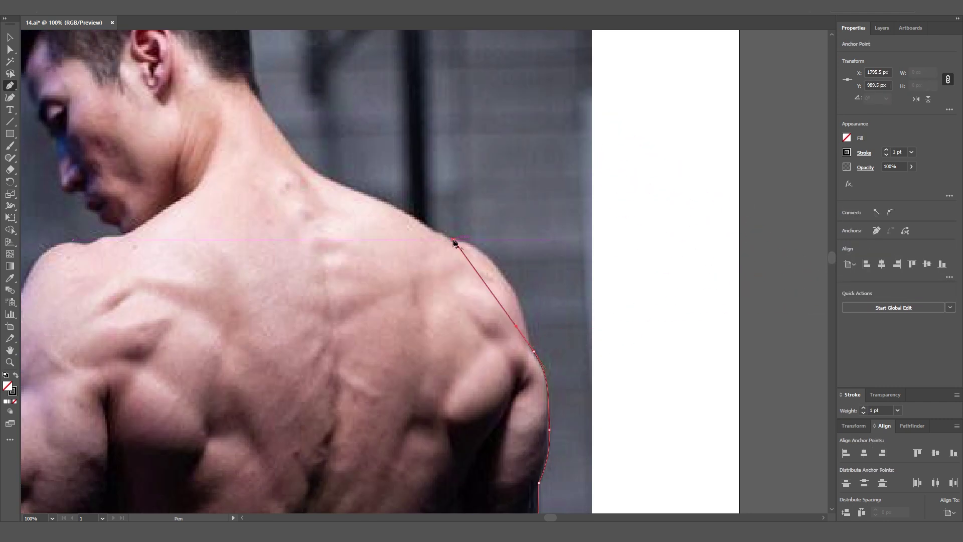
Curve the outline over the neck, head, forehead, nose and chin to the other shoulder
{"action": "left_click_drag", "start_coordinate": [312, 180], "coordinate": [261, 158]}
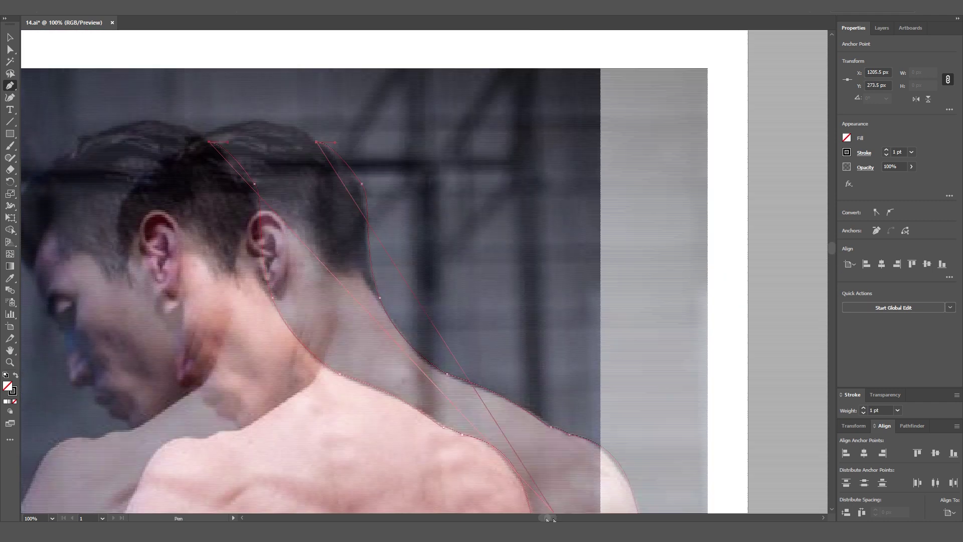
{"action": "left_click", "coordinate": [412, 125]}
{"action": "left_click", "coordinate": [315, 144]}
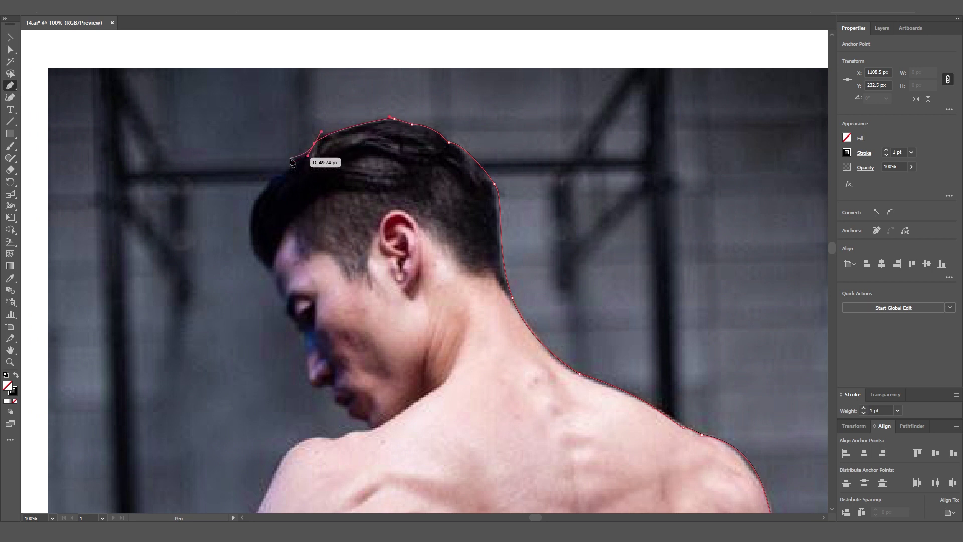
{"action": "left_click", "coordinate": [289, 165]}
{"action": "left_click", "coordinate": [251, 201]}
{"action": "left_click_drag", "start_coordinate": [269, 271], "coordinate": [302, 289]}
{"action": "left_click", "coordinate": [285, 309]}
{"action": "left_click", "coordinate": [300, 330]}
{"action": "left_click_drag", "start_coordinate": [313, 388], "coordinate": [329, 394]}
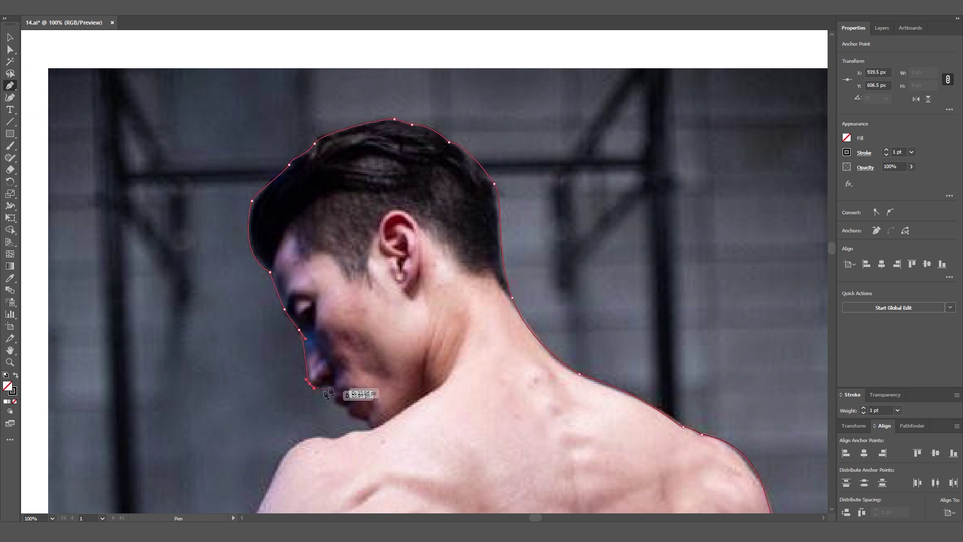
{"action": "left_click", "coordinate": [337, 432]}
{"action": "left_click", "coordinate": [287, 445]}
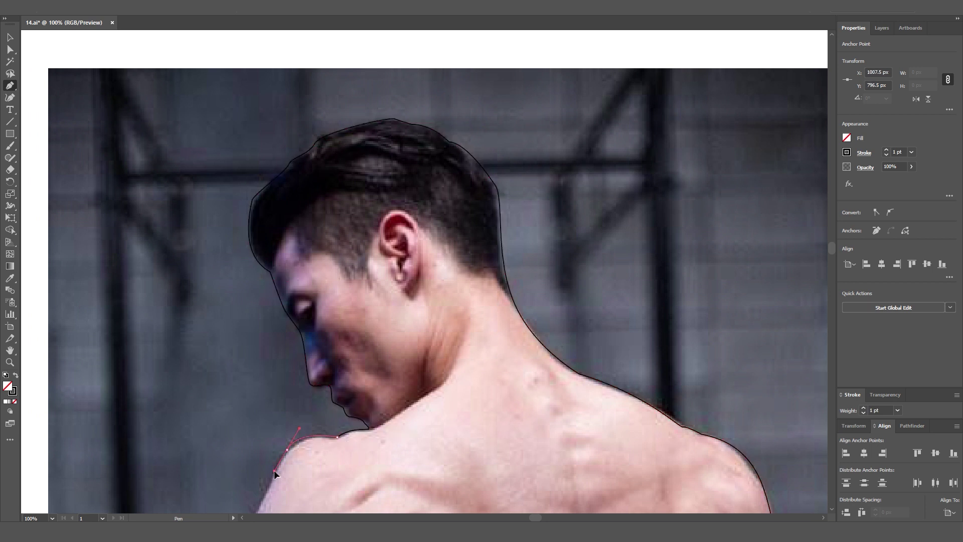
Extend the outline down the second upper arm and forearm to the wrist
{"action": "scroll", "coordinate": [275, 469], "scroll_direction": "down", "scroll_amount": 10}
{"action": "left_click", "coordinate": [246, 265]}
{"action": "left_click", "coordinate": [249, 305]}
{"action": "scroll", "coordinate": [494, 476], "scroll_direction": "left", "scroll_amount": 8}
{"action": "left_click", "coordinate": [454, 417]}
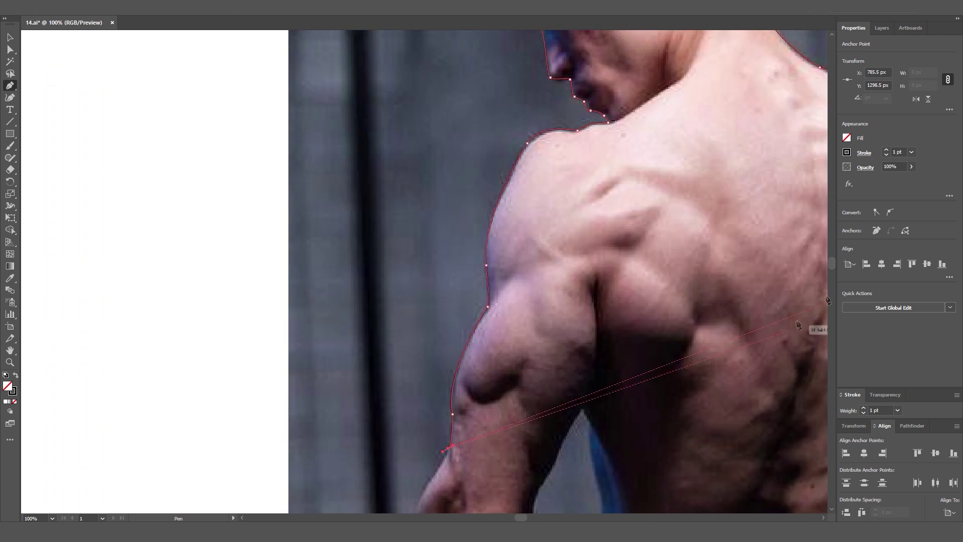
{"action": "scroll", "coordinate": [452, 441], "scroll_direction": "down", "scroll_amount": 3}
{"action": "left_click", "coordinate": [408, 412]}
{"action": "left_click", "coordinate": [400, 507]}
{"action": "scroll", "coordinate": [397, 501], "scroll_direction": "down", "scroll_amount": 9}
{"action": "left_click", "coordinate": [394, 347]}
{"action": "left_click", "coordinate": [391, 380]}
{"action": "scroll", "coordinate": [373, 433], "scroll_direction": "down", "scroll_amount": 4}
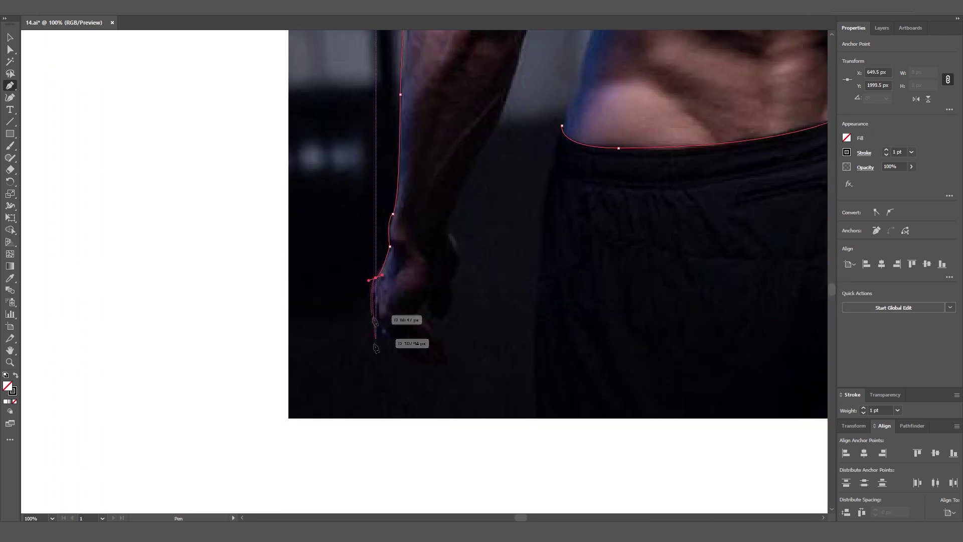
Trace around the second fist and thumb, up the inner arm, and close the path at the armpit
{"action": "left_click", "coordinate": [372, 300]}
{"action": "left_click", "coordinate": [378, 316]}
{"action": "left_click", "coordinate": [396, 353]}
{"action": "left_click", "coordinate": [433, 372]}
{"action": "left_click", "coordinate": [443, 346]}
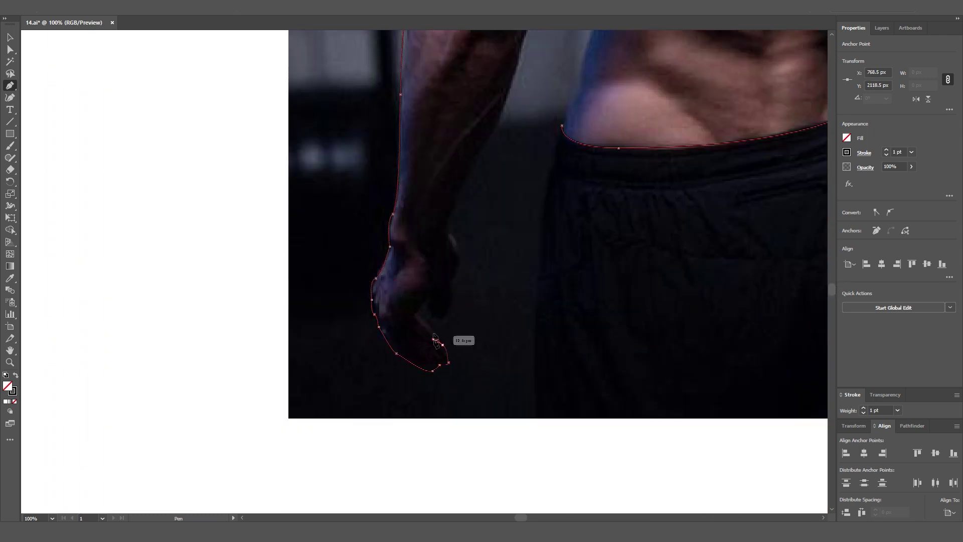
{"action": "left_click", "coordinate": [417, 313]}
{"action": "left_click", "coordinate": [427, 303]}
{"action": "left_click", "coordinate": [451, 287]}
{"action": "left_click", "coordinate": [449, 229]}
{"action": "left_click", "coordinate": [452, 210]}
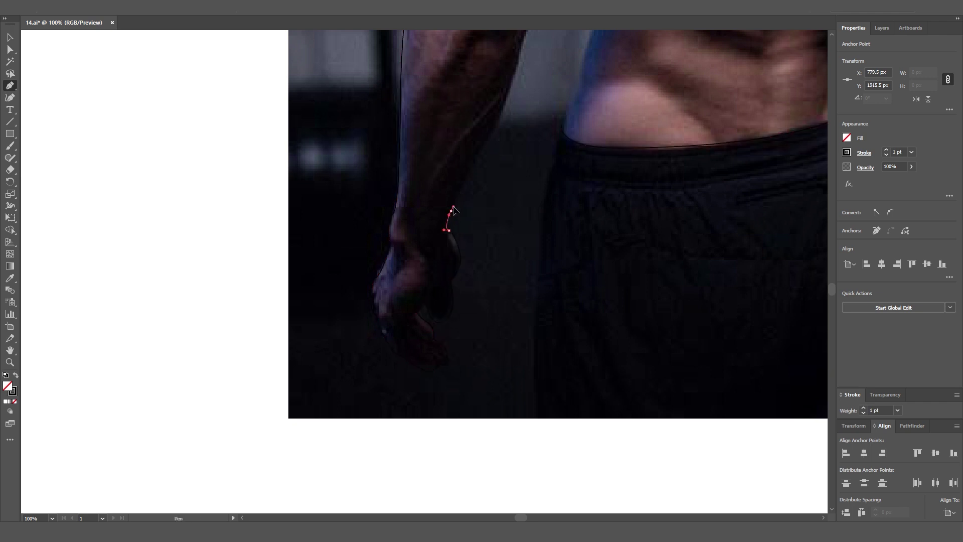
{"action": "scroll", "coordinate": [451, 213], "scroll_direction": "up", "scroll_amount": 9}
{"action": "left_click", "coordinate": [509, 348]}
{"action": "left_click", "coordinate": [534, 256]}
{"action": "left_click", "coordinate": [536, 215]}
{"action": "left_click", "coordinate": [564, 179]}
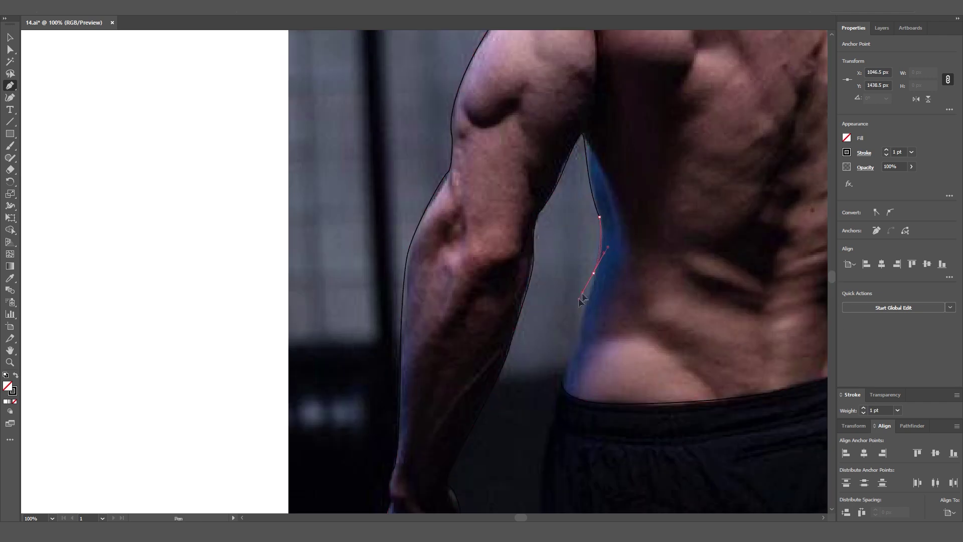
Give the body outline a thick brown stroke, then deselect it
{"action": "key", "text": "v"}
{"action": "key", "text": "ctrl+minus"}
{"action": "key", "text": "ctrl+minus"}
{"action": "key", "text": "ctrl+minus"}
{"action": "left_click", "coordinate": [847, 152]}
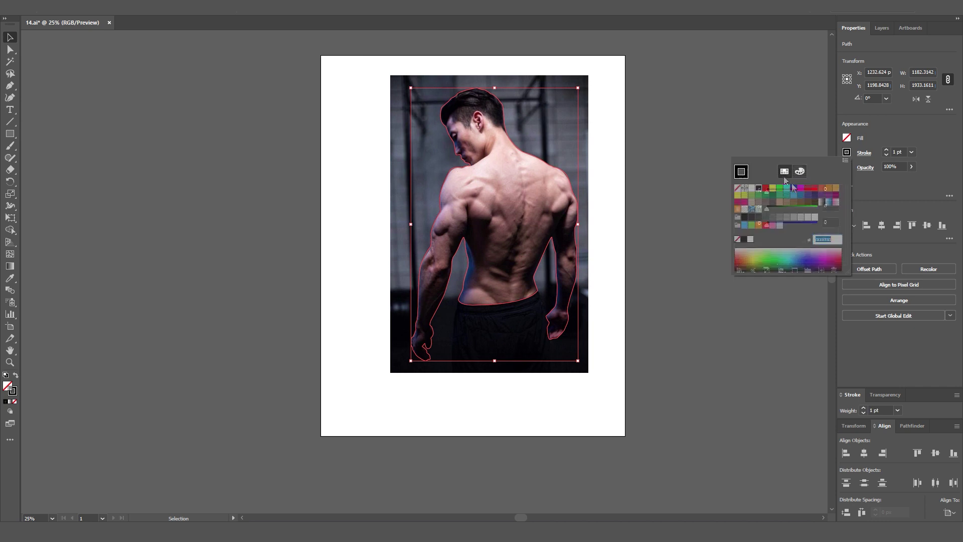
{"action": "key", "text": "Escape"}
{"action": "key", "text": "ctrl+plus"}
{"action": "left_click", "coordinate": [734, 342]}
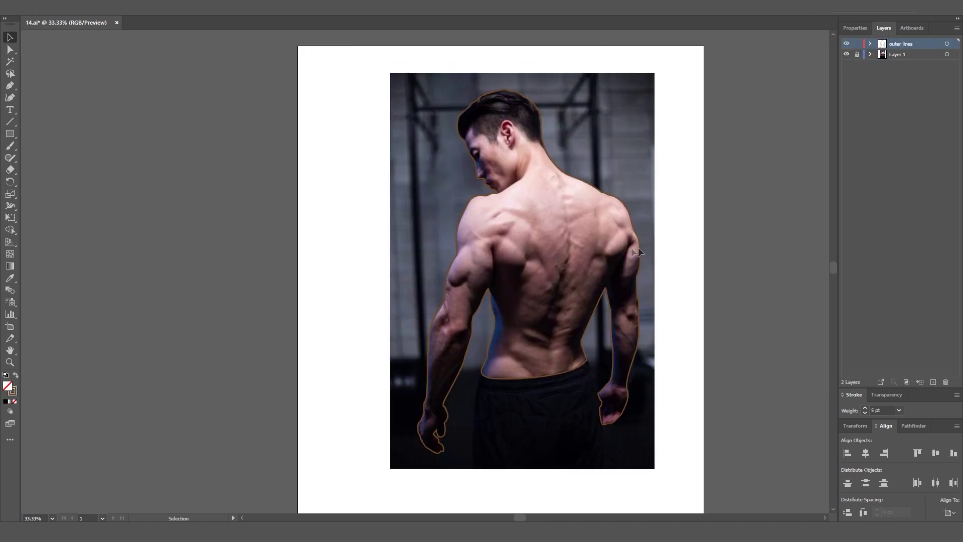
{"action": "key", "text": "ctrl+plus"}
{"action": "key", "text": "ctrl+plus"}
{"action": "key", "text": "ctrl+plus"}
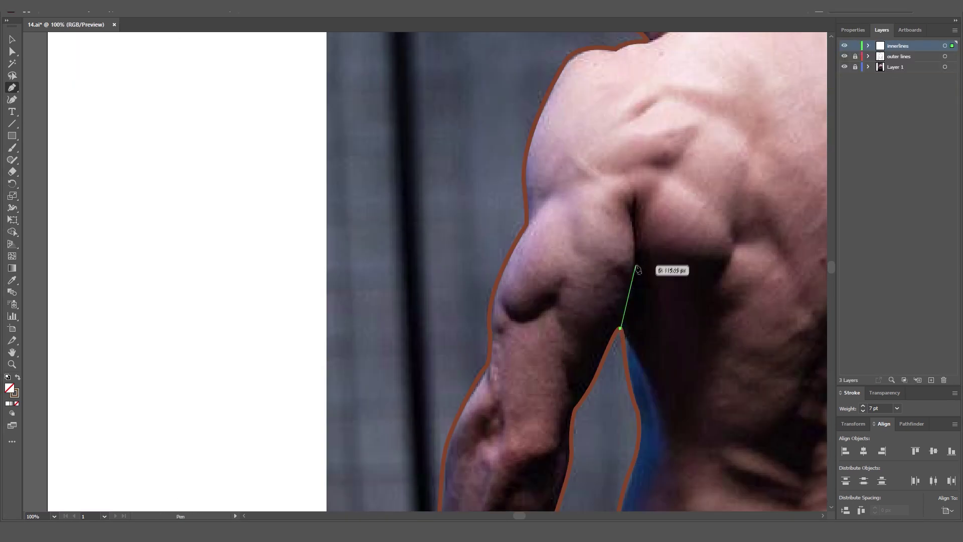
Draw inner detail lines for the armpit crease, back muscle, neck, nose and chin
{"action": "left_click", "coordinate": [637, 267]}
{"action": "left_click", "coordinate": [633, 218]}
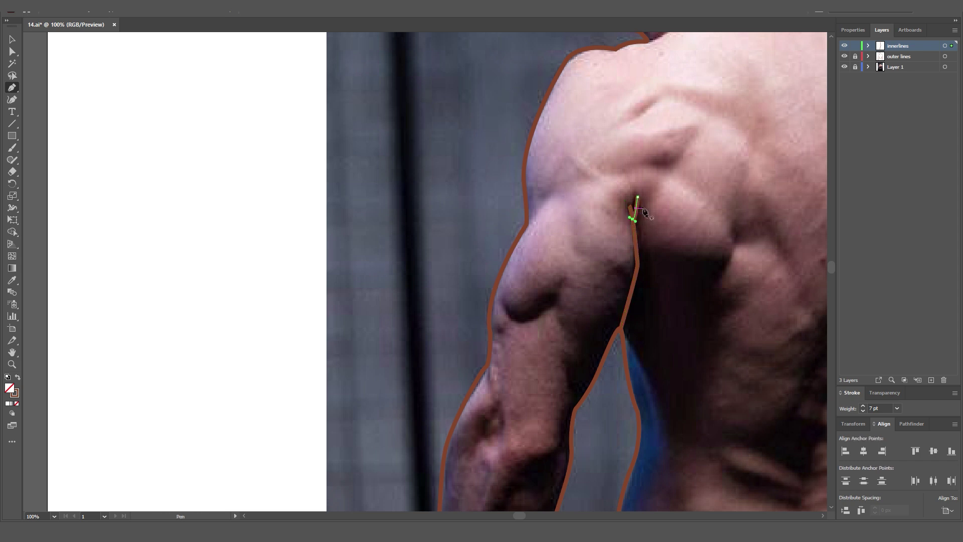
{"action": "scroll", "coordinate": [554, 431], "scroll_direction": "right", "scroll_amount": 5}
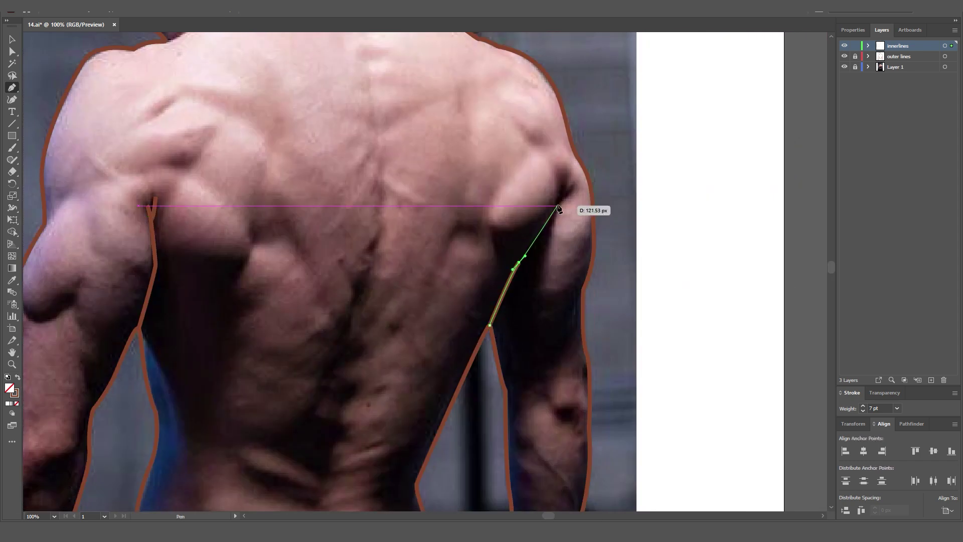
{"action": "left_click_drag", "start_coordinate": [558, 203], "coordinate": [572, 188]}
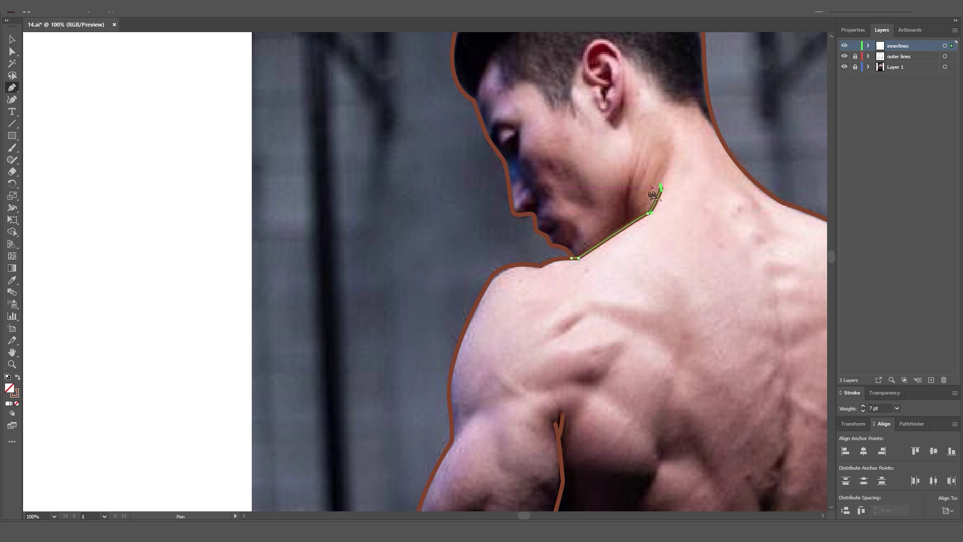
{"action": "scroll", "coordinate": [831, 251], "scroll_direction": "up", "scroll_amount": 5}
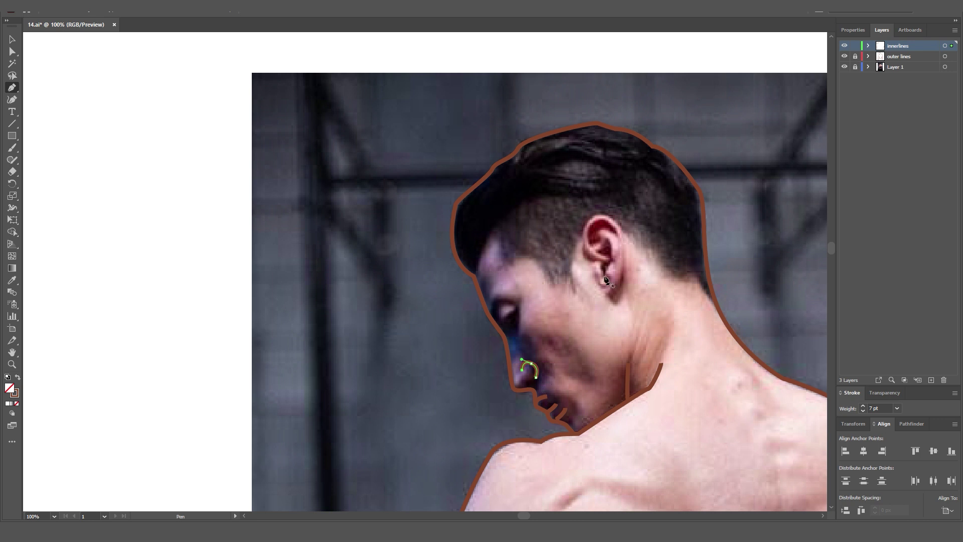
{"action": "left_click_drag", "start_coordinate": [832, 249], "coordinate": [833, 287]}
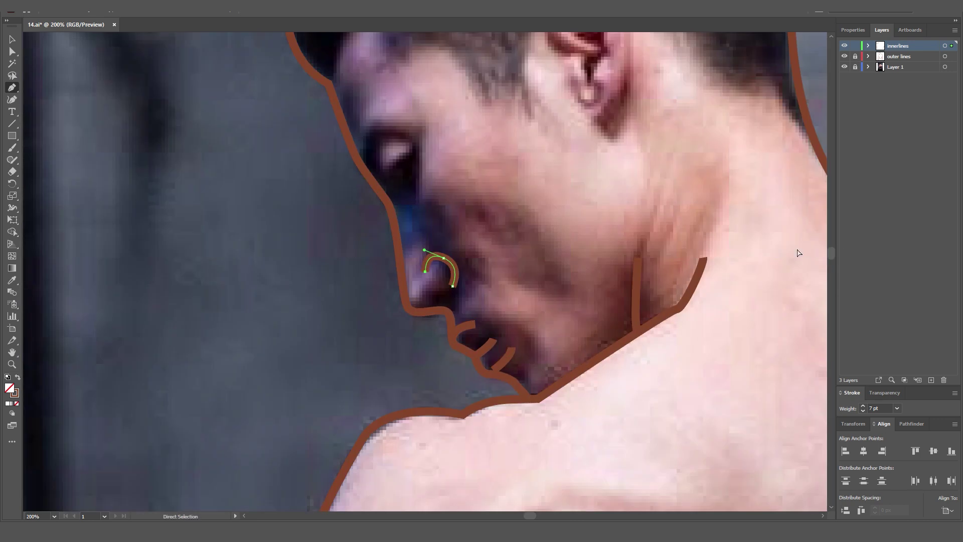
Select all the inner detail lines and set their stroke weight to 3 pt
{"action": "key", "text": "a"}
{"action": "key", "text": "ctrl+a"}
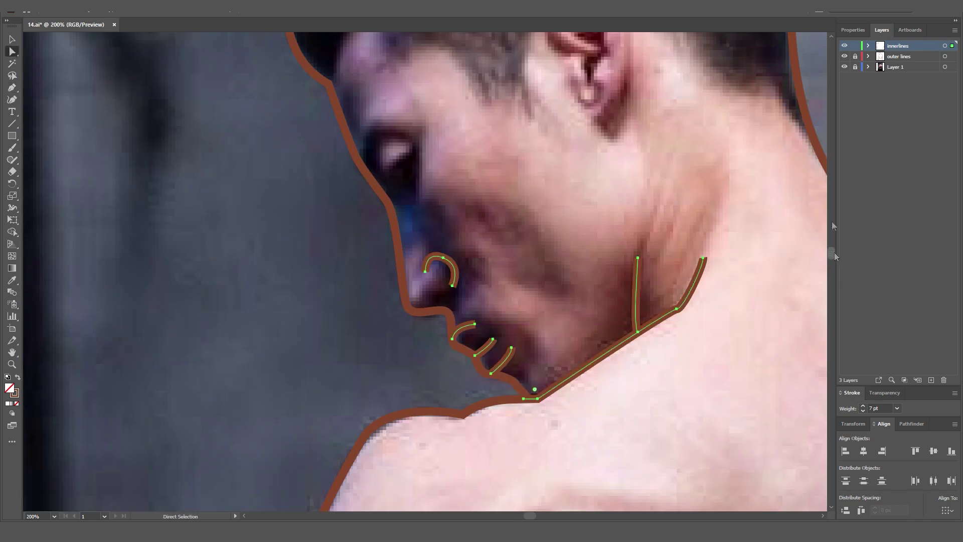
{"action": "type", "text": "3"}
{"action": "key", "text": "Return"}
Confirm the 3 pt stroke and draw a finger crease line on the right fist
{"action": "left_click", "coordinate": [863, 155]}
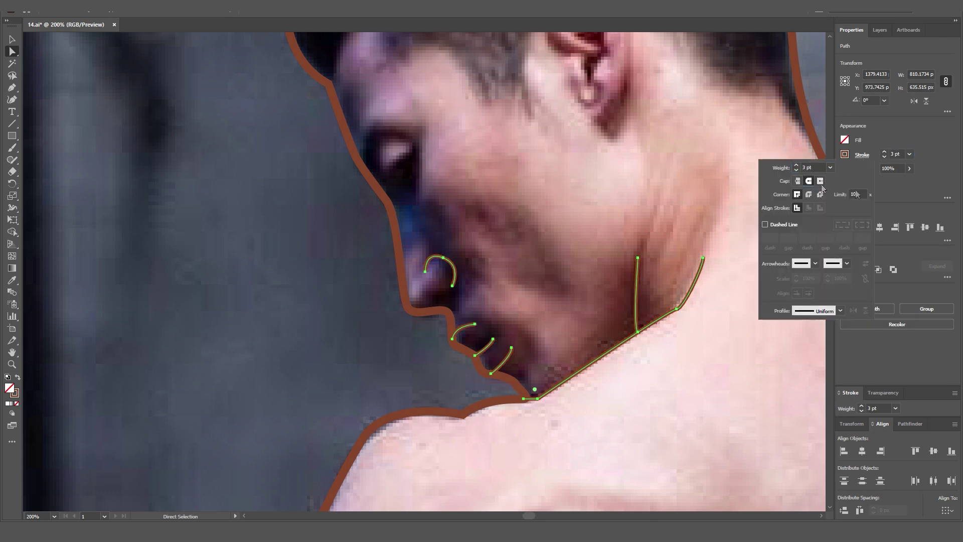
{"action": "left_click", "coordinate": [723, 305]}
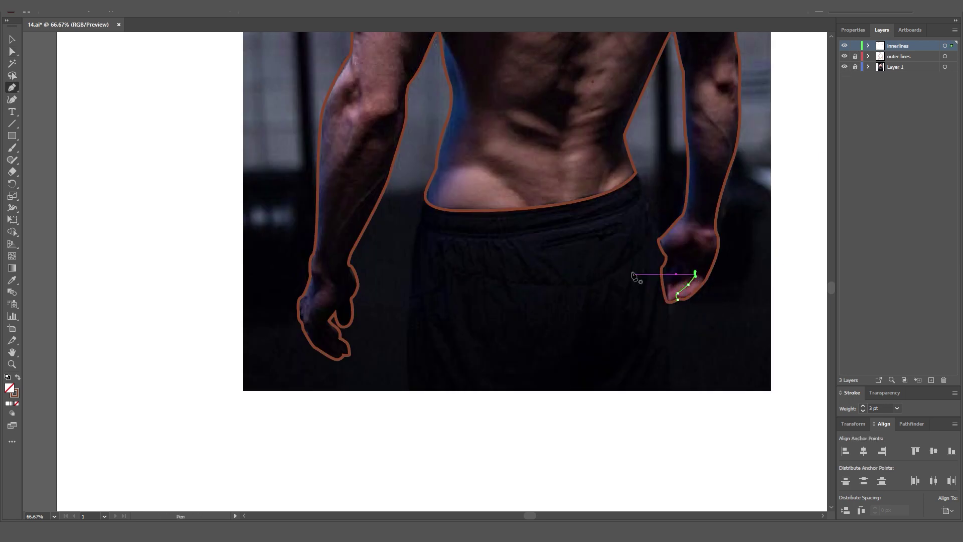
{"action": "key", "text": "ctrl+equal"}
{"action": "key", "text": "ctrl+equal"}
{"action": "left_click_drag", "start_coordinate": [357, 326], "coordinate": [397, 257]}
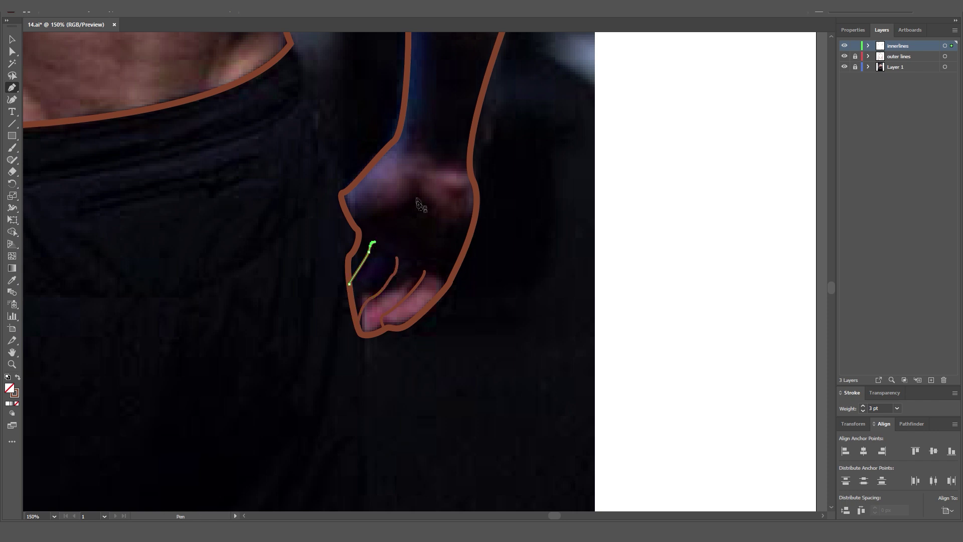
{"action": "scroll", "coordinate": [421, 333], "scroll_direction": "left", "scroll_amount": 10}
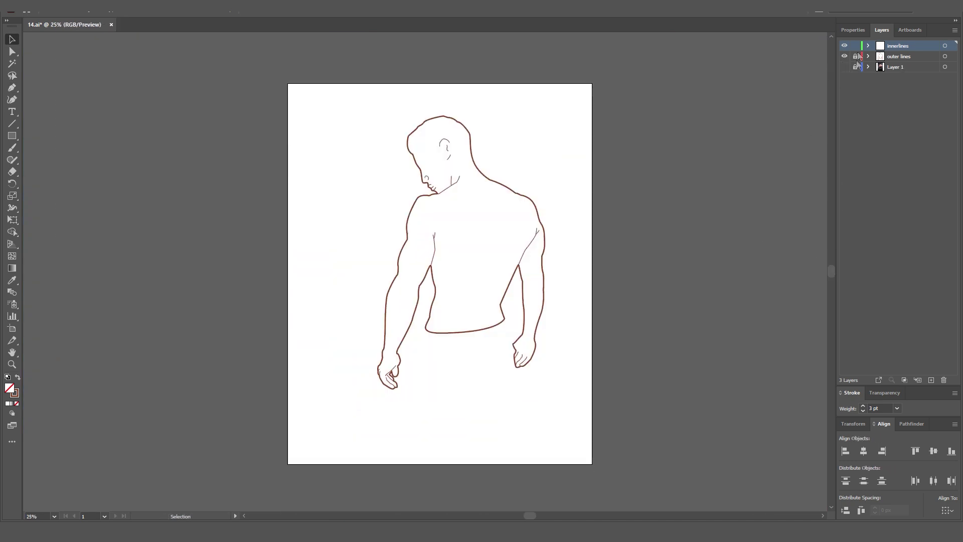
Hide the reference photo and add a new base layer for the figure
{"action": "key", "text": "ctrl+a"}
{"action": "left_click", "coordinate": [854, 30]}
{"action": "left_click", "coordinate": [579, 425]}
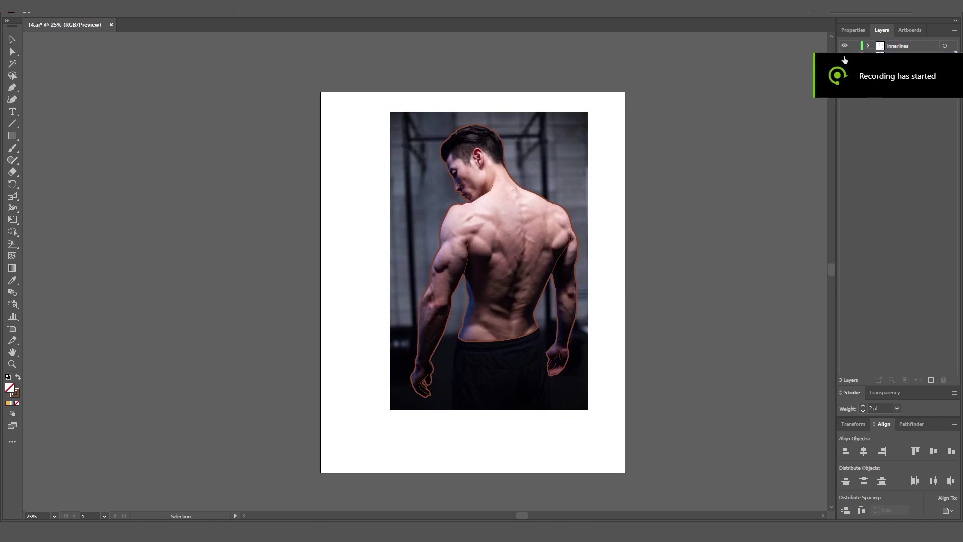
{"action": "left_click", "coordinate": [946, 68]}
{"action": "left_click", "coordinate": [955, 31]}
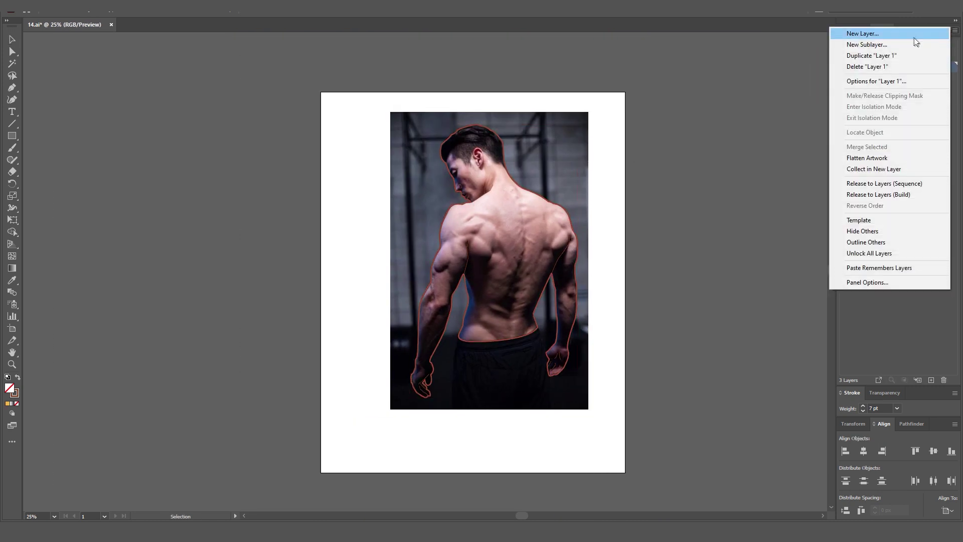
{"action": "left_click", "coordinate": [914, 38]}
{"action": "left_click", "coordinate": [458, 307]}
{"action": "left_click", "coordinate": [852, 30]}
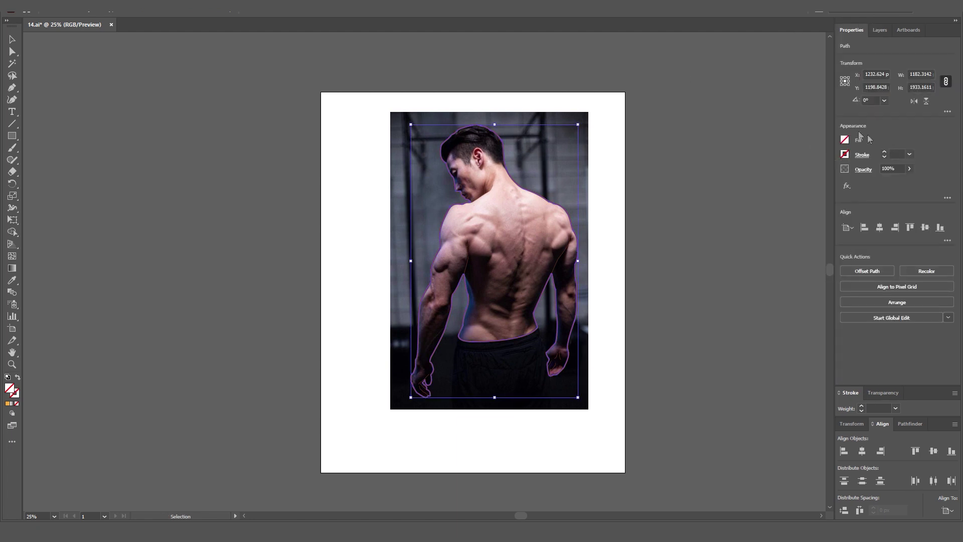
Fill the figure silhouette with peach skin colour FBB8A0 in the RGB mixer, then deselect
{"action": "left_click", "coordinate": [845, 139]}
{"action": "left_click", "coordinate": [798, 158]}
{"action": "left_click", "coordinate": [798, 195]}
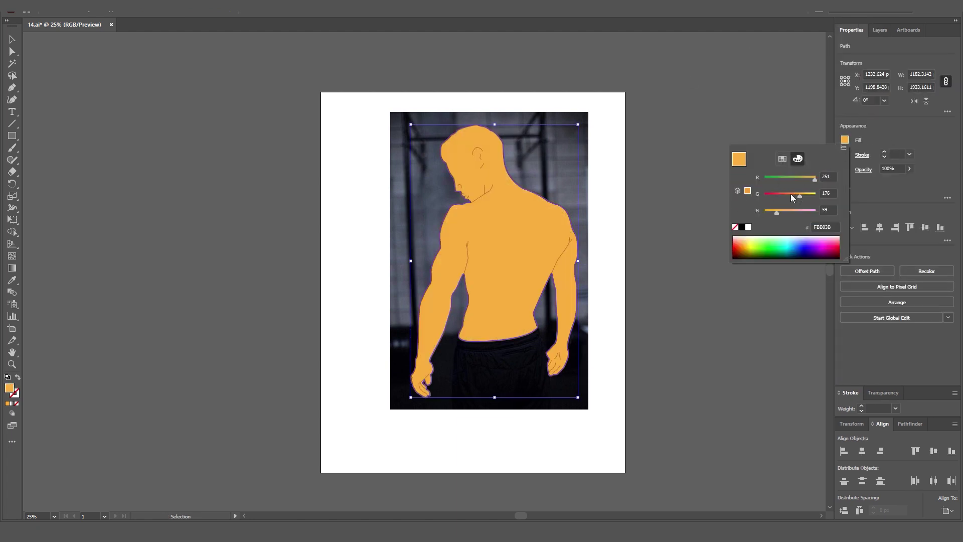
{"action": "left_click", "coordinate": [860, 190]}
{"action": "left_click", "coordinate": [799, 184]}
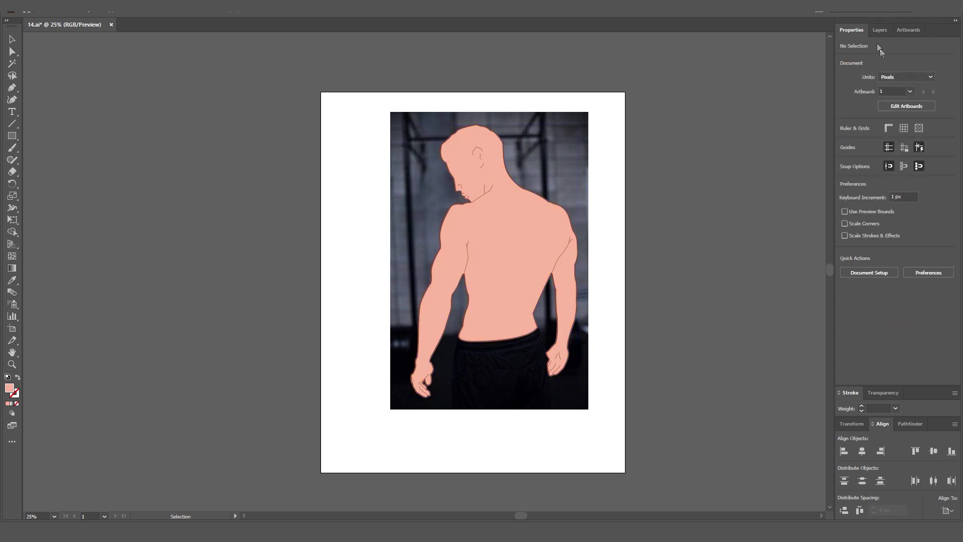
{"action": "left_click", "coordinate": [880, 30]}
Rename the new layer to 'hair' and move it above the base layer
{"action": "left_click", "coordinate": [845, 67]}
{"action": "left_click", "coordinate": [955, 30]}
{"action": "left_click", "coordinate": [871, 92]}
{"action": "type", "text": "h"}
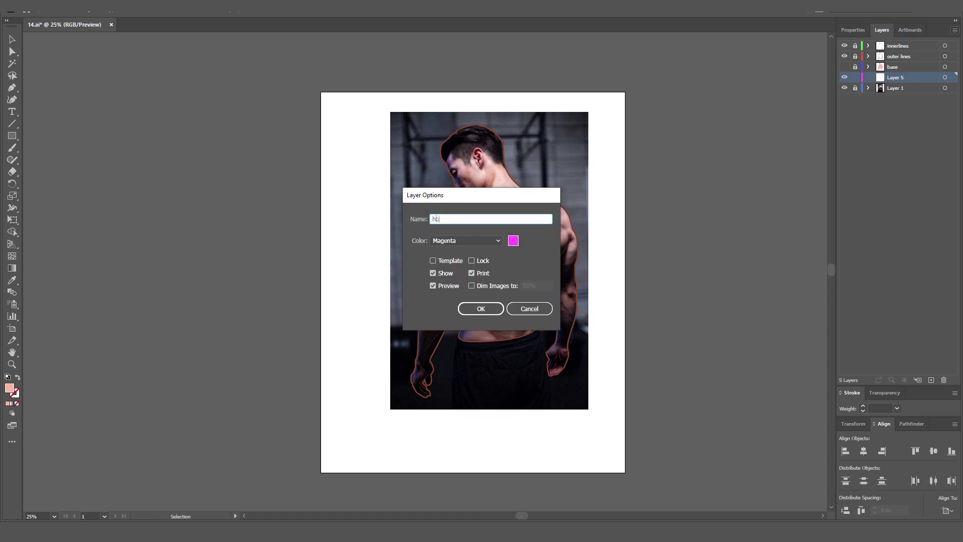
{"action": "type", "text": "air"}
{"action": "key", "text": "Return"}
{"action": "left_click_drag", "start_coordinate": [896, 77], "coordinate": [895, 64]}
Trace the spiky hairline around the ear and along the nape down to the neck
{"action": "key", "text": "ctrl+plus"}
{"action": "key", "text": "ctrl+plus"}
{"action": "key", "text": "ctrl+plus"}
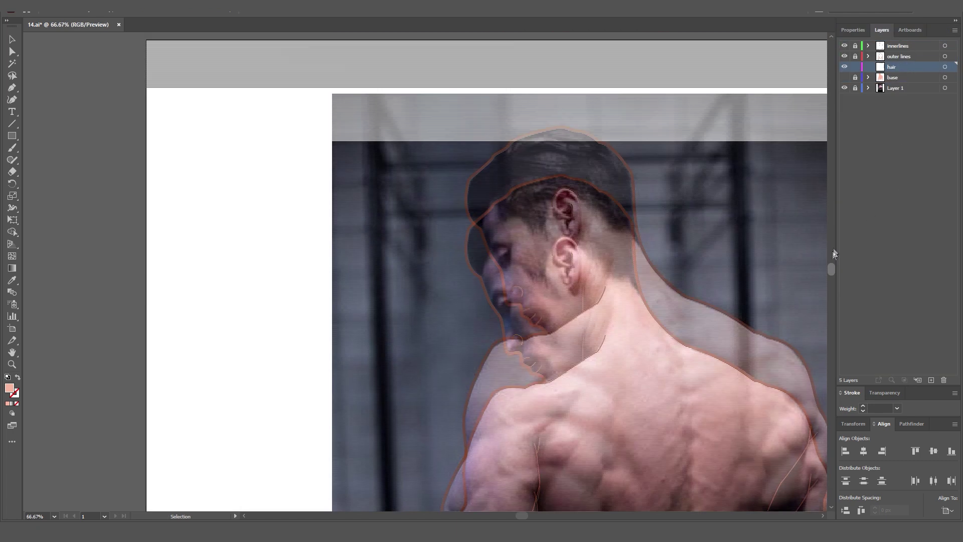
{"action": "key", "text": "p"}
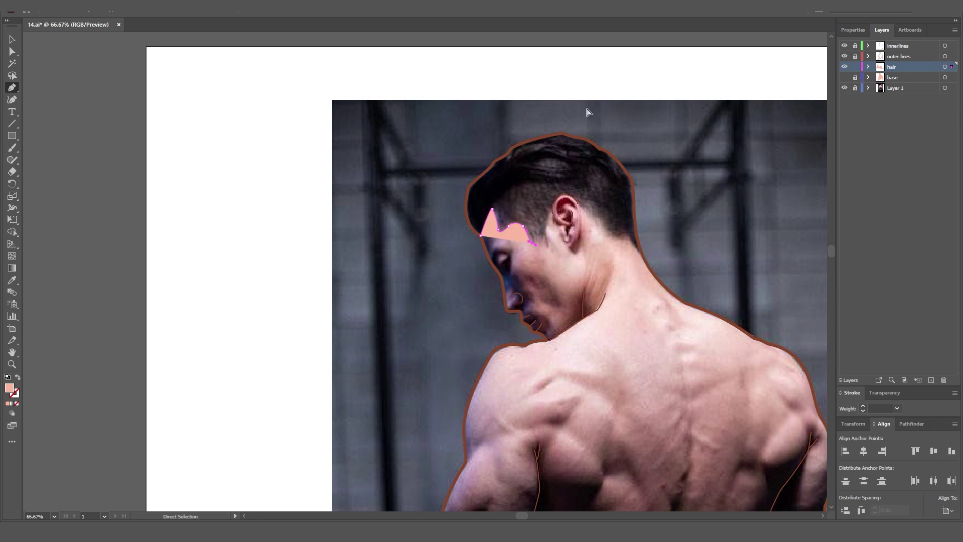
{"action": "key", "text": "ctrl+plus"}
{"action": "key", "text": "ctrl+plus"}
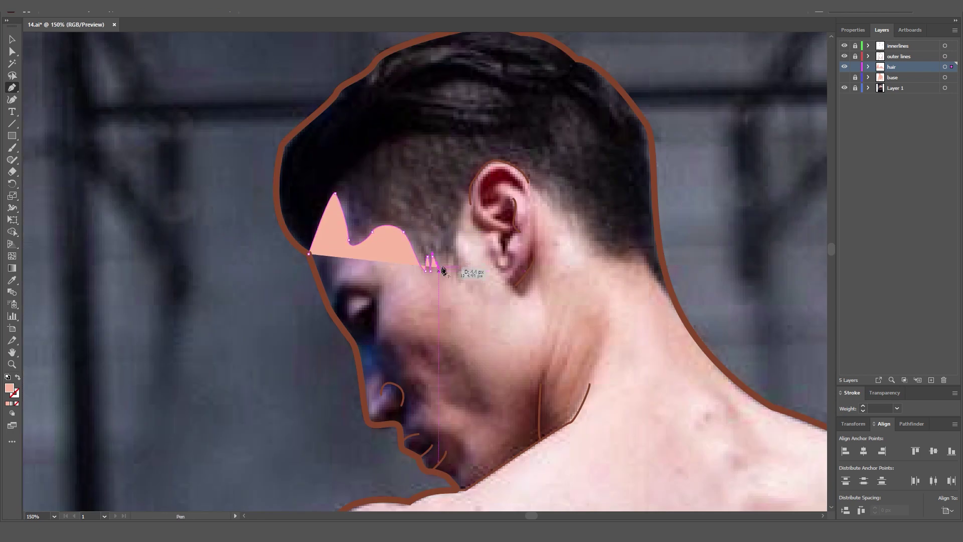
{"action": "left_click", "coordinate": [439, 252]}
{"action": "left_click", "coordinate": [450, 273]}
{"action": "left_click", "coordinate": [462, 261]}
{"action": "left_click", "coordinate": [456, 234]}
{"action": "left_click", "coordinate": [470, 190]}
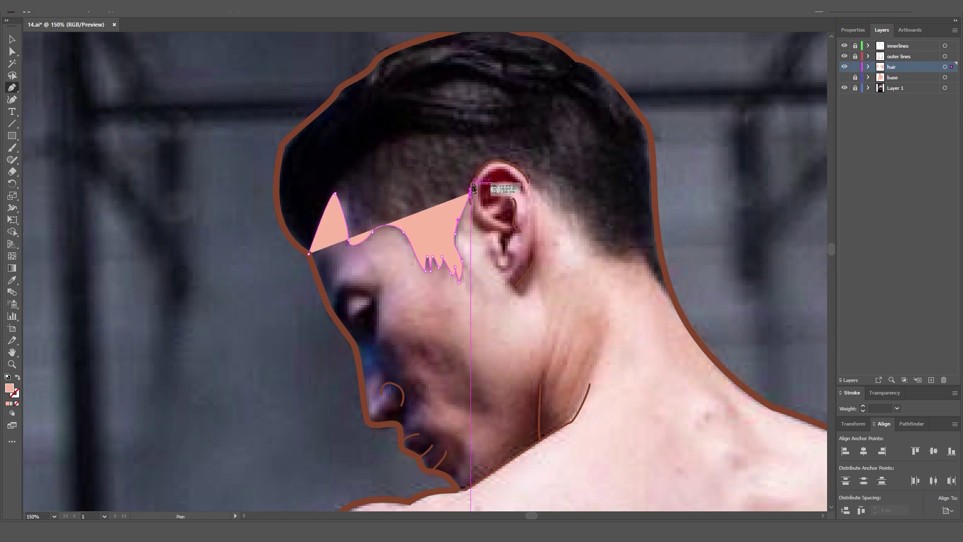
{"action": "left_click_drag", "start_coordinate": [510, 140], "coordinate": [511, 138]}
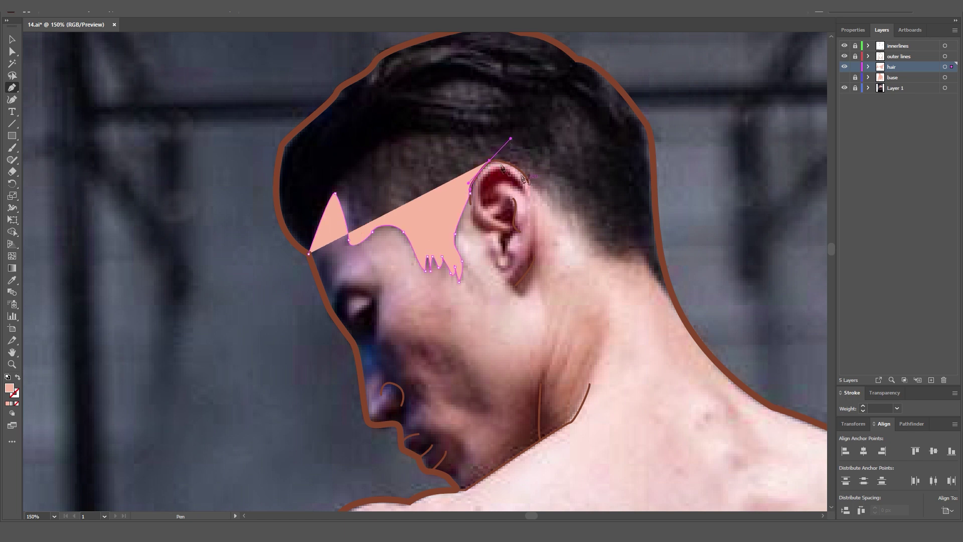
{"action": "left_click", "coordinate": [529, 182]}
{"action": "left_click", "coordinate": [576, 221]}
{"action": "left_click", "coordinate": [609, 261]}
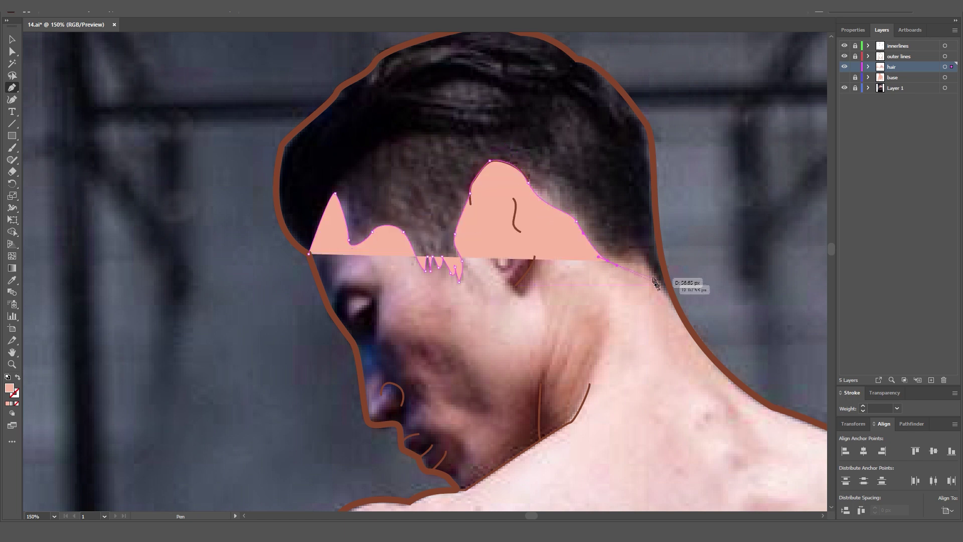
{"action": "left_click_drag", "start_coordinate": [652, 274], "coordinate": [673, 292]}
Trace the hair over the top of the head to the forehead and close the shape
{"action": "left_click", "coordinate": [684, 86]}
{"action": "key", "text": "ctrl+minus"}
{"action": "key", "text": "ctrl+minus"}
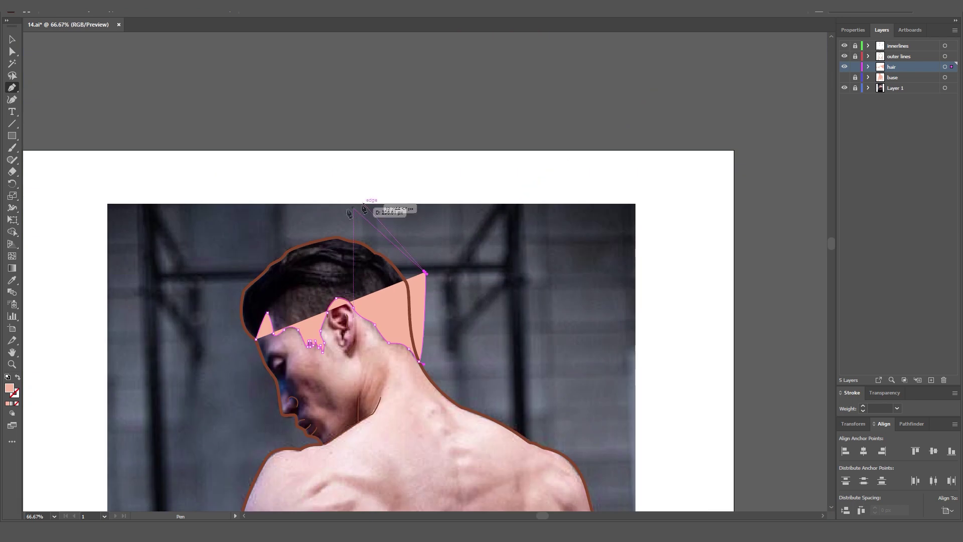
{"action": "left_click", "coordinate": [348, 211]}
{"action": "left_click", "coordinate": [221, 257]}
{"action": "left_click", "coordinate": [212, 347]}
{"action": "left_click", "coordinate": [255, 348]}
Fill the hair shape with dark grey, then deselect it
{"action": "left_click", "coordinate": [845, 77]}
{"action": "key", "text": "ctrl+a"}
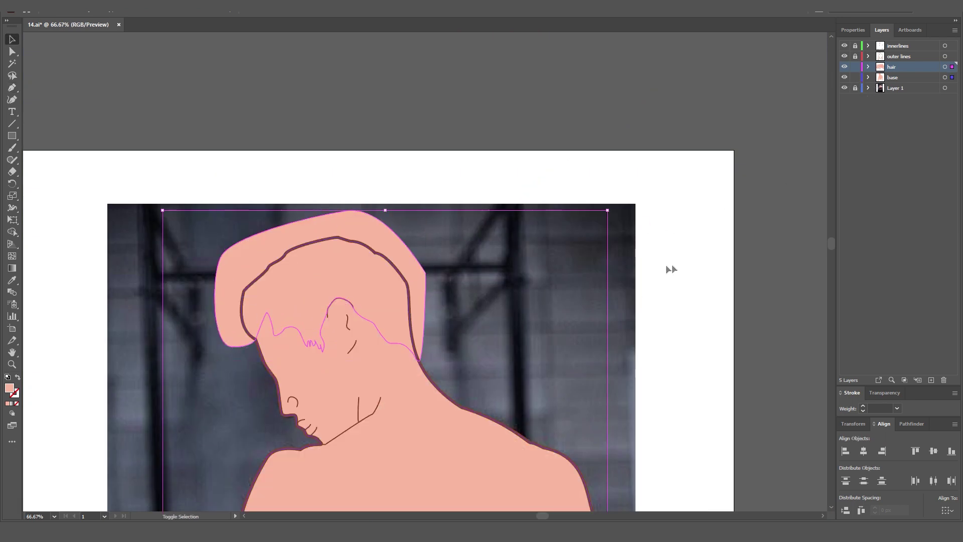
{"action": "key", "text": "shift+m"}
{"action": "key", "text": "v"}
{"action": "left_click", "coordinate": [856, 77]}
{"action": "left_click", "coordinate": [853, 30]}
{"action": "left_click", "coordinate": [845, 140]}
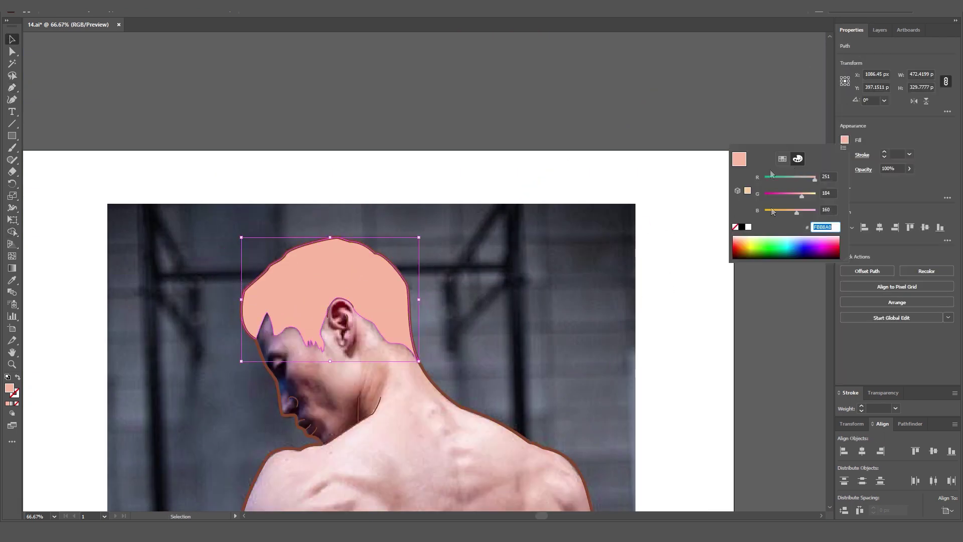
{"action": "left_click", "coordinate": [757, 204]}
{"action": "left_click", "coordinate": [641, 402]}
Zoom out to the whole page and hide the layers so only the brown body outline shows
{"action": "key", "text": "ctrl+minus"}
{"action": "scroll", "coordinate": [583, 471], "scroll_direction": "left", "scroll_amount": 3}
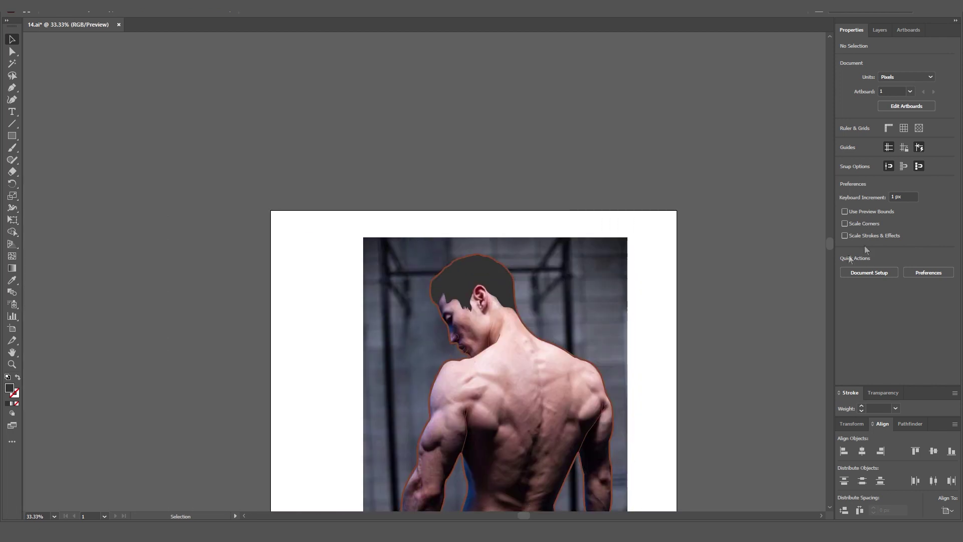
{"action": "scroll", "coordinate": [830, 271], "scroll_direction": "down", "scroll_amount": 5}
{"action": "key", "text": "ctrl+minus"}
{"action": "key", "text": "ctrl+minus"}
{"action": "key", "text": "ctrl+plus"}
{"action": "left_click", "coordinate": [880, 30]}
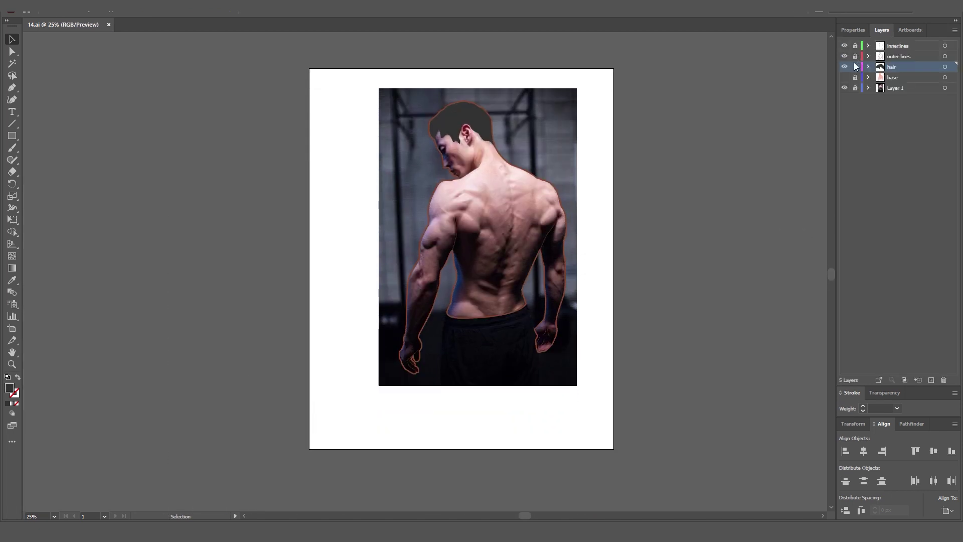
{"action": "left_click", "coordinate": [845, 78]}
Hide the photo layers, add a 'back' layer, and draw a rounded page-sized rectangle with swapped fill and stroke
{"action": "left_click", "coordinate": [845, 56], "text": "alt"}
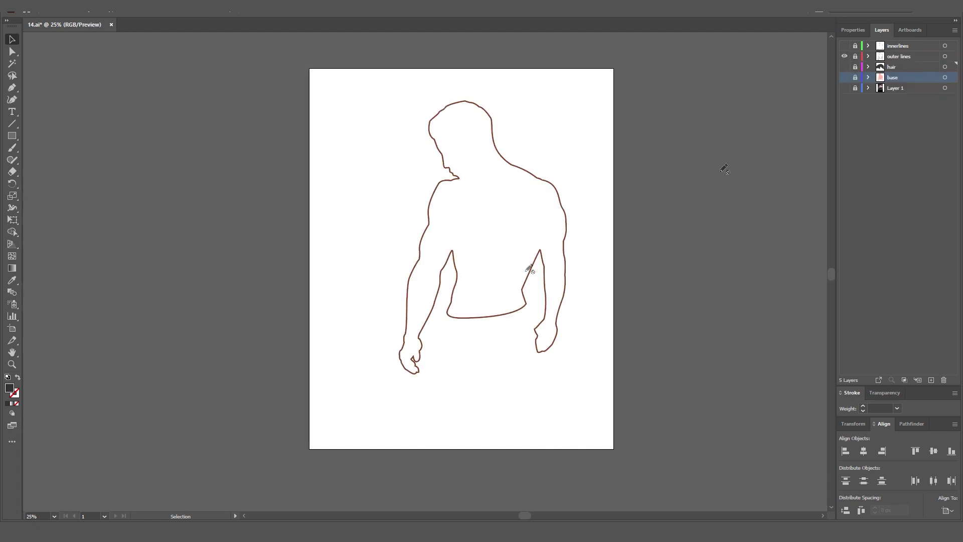
{"action": "left_click_drag", "start_coordinate": [12, 135], "coordinate": [51, 132]}
{"action": "key", "text": "ctrl+alt+l"}
{"action": "key", "text": "Return"}
{"action": "left_click_drag", "start_coordinate": [323, 81], "coordinate": [600, 436]}
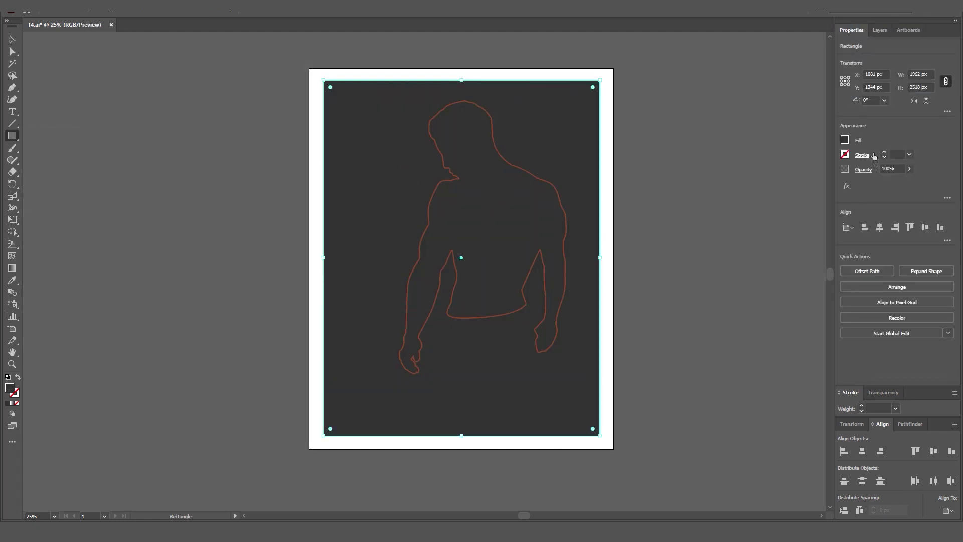
{"action": "key", "text": "F7"}
{"action": "left_click_drag", "start_coordinate": [592, 88], "coordinate": [582, 97]}
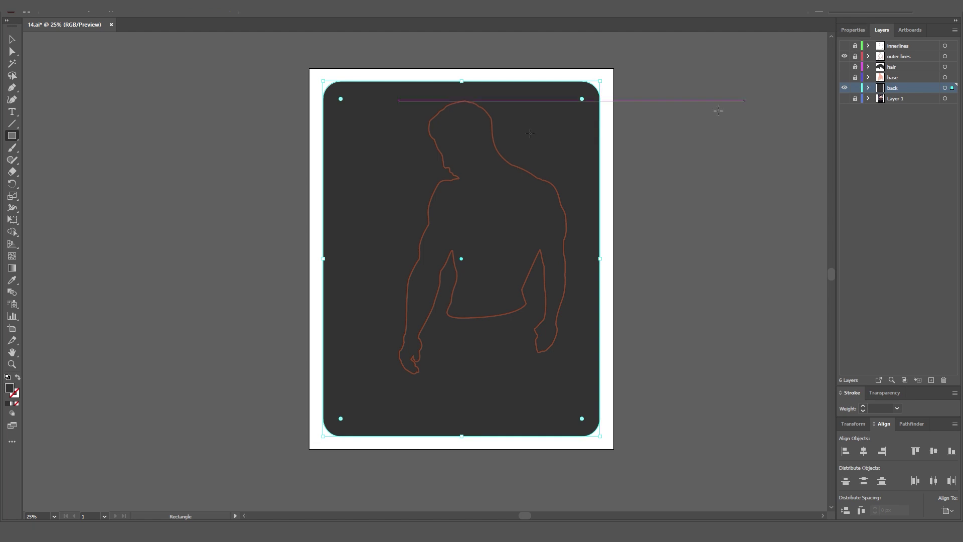
{"action": "key", "text": "shift+x"}
Draw a circle, centre it on the page, move it up about 129 px and enlarge it
{"action": "left_click_drag", "start_coordinate": [12, 135], "coordinate": [220, 151]}
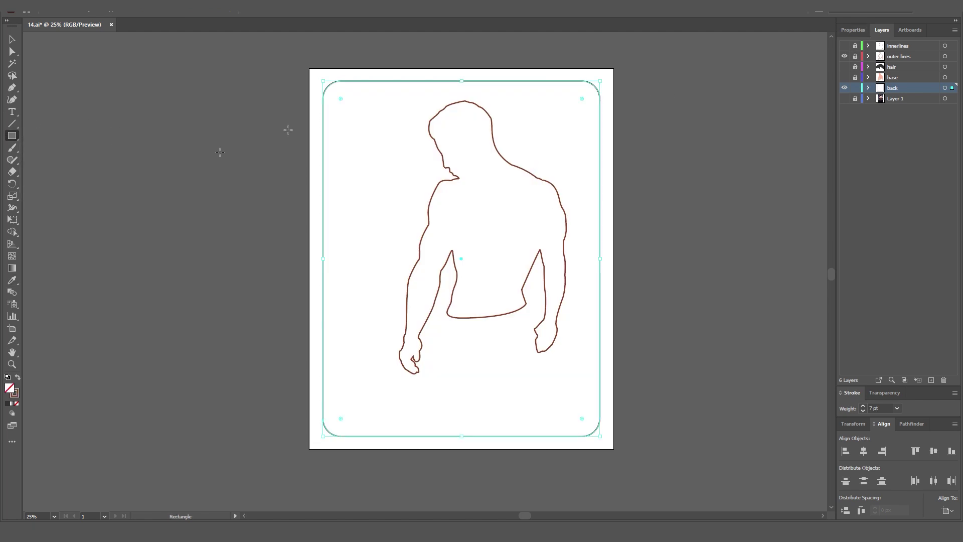
{"action": "left_click_drag", "start_coordinate": [12, 136], "coordinate": [50, 159]}
{"action": "left_click_drag", "start_coordinate": [408, 181], "coordinate": [505, 279]}
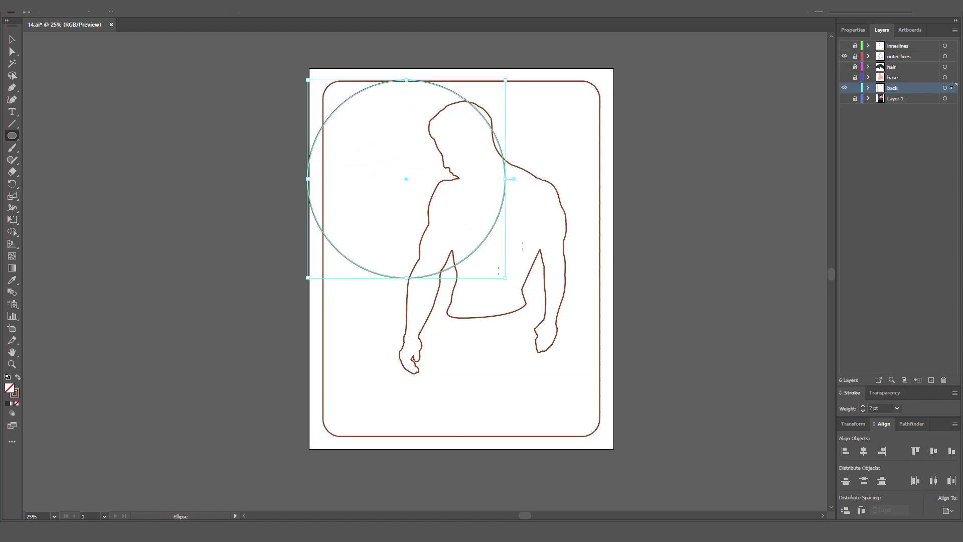
{"action": "left_click_drag", "start_coordinate": [481, 250], "coordinate": [533, 328]}
{"action": "key", "text": "v"}
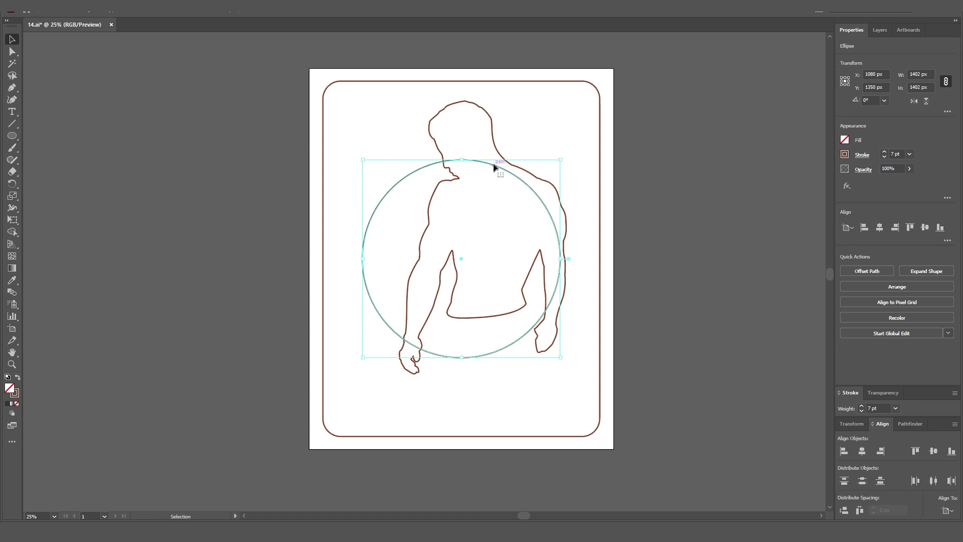
{"action": "left_click_drag", "start_coordinate": [494, 167], "coordinate": [495, 102]}
{"action": "left_click", "coordinate": [640, 282]}
{"action": "key", "text": "ctrl+a"}
{"action": "left_click", "coordinate": [631, 204]}
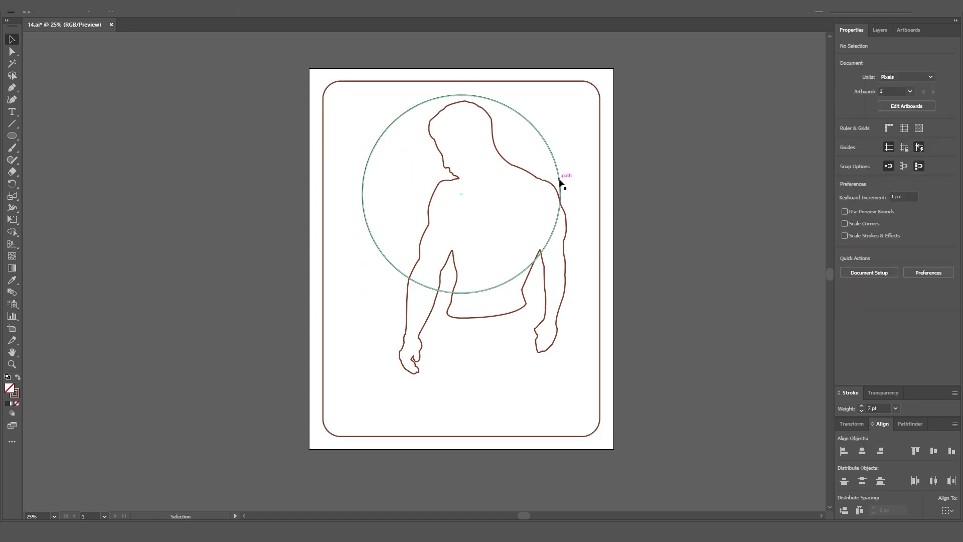
{"action": "left_click", "coordinate": [561, 183]}
{"action": "left_click_drag", "start_coordinate": [560, 194], "coordinate": [576, 200]}
{"action": "left_click", "coordinate": [631, 219]}
Draw a thin horizontal strip across the page width and fill all frame shapes black
{"action": "left_click_drag", "start_coordinate": [12, 136], "coordinate": [63, 140]}
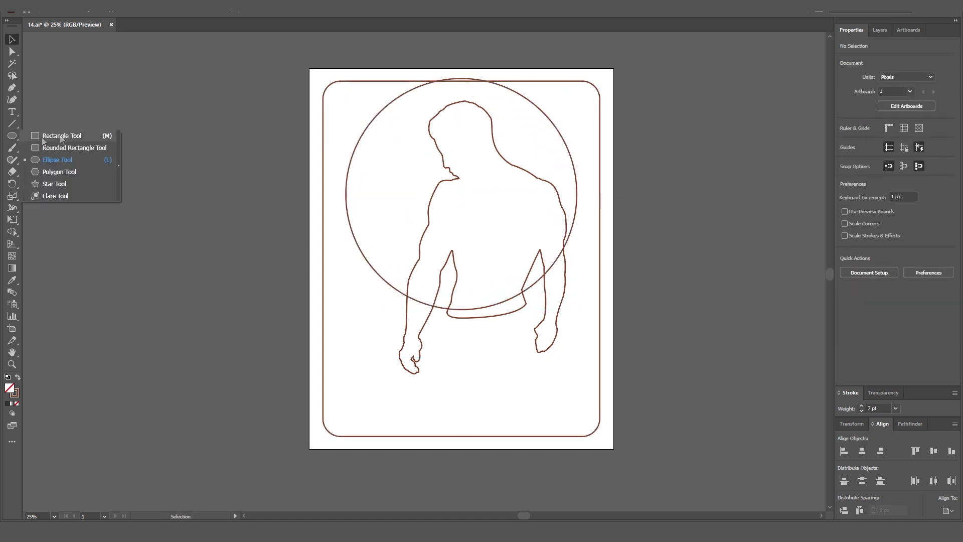
{"action": "left_click", "coordinate": [62, 136]}
{"action": "left_click_drag", "start_coordinate": [316, 185], "coordinate": [618, 194]}
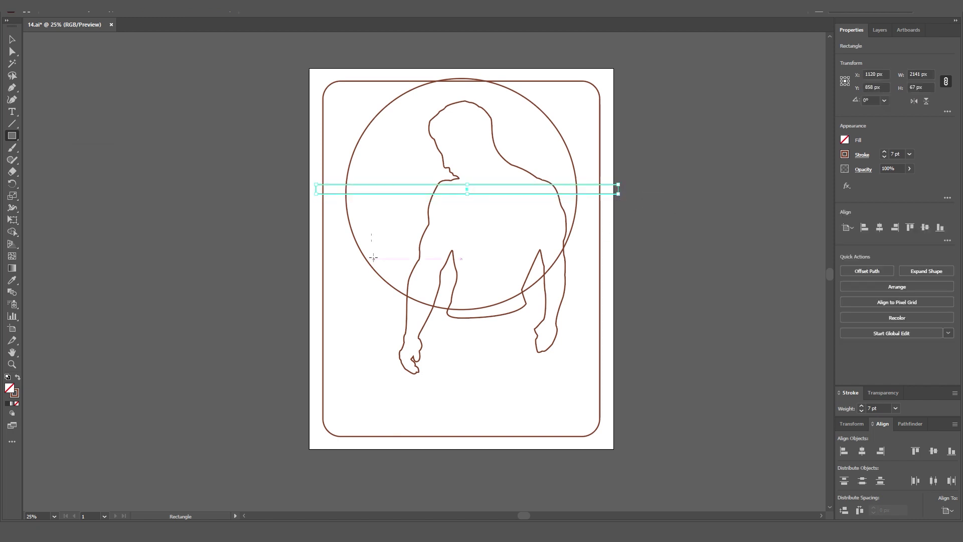
{"action": "left_click_drag", "start_coordinate": [388, 258], "coordinate": [390, 451]}
{"action": "key", "text": "ctrl+z"}
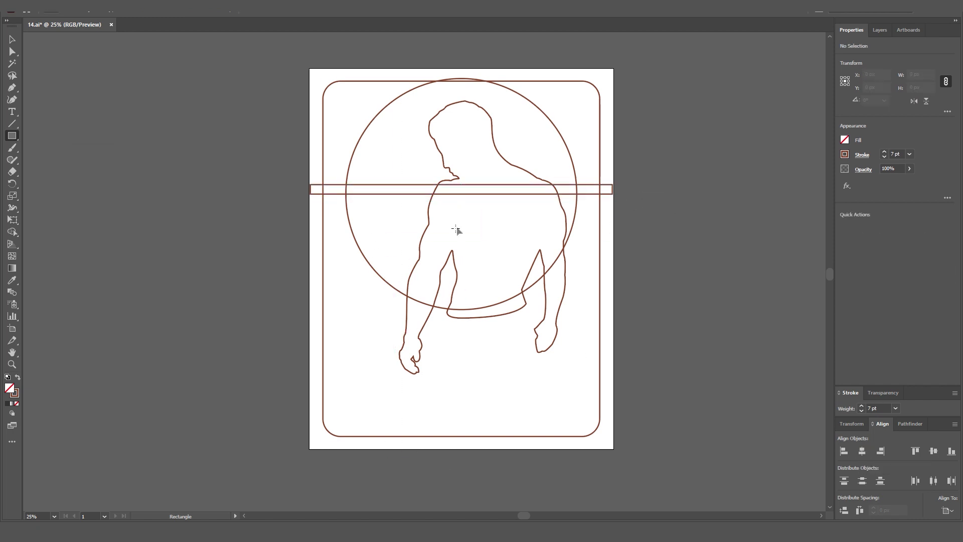
{"action": "key", "text": "ctrl+a"}
{"action": "left_click", "coordinate": [845, 140]}
{"action": "left_click", "coordinate": [757, 175]}
{"action": "key", "text": "Escape"}
{"action": "key", "text": "shift+m"}
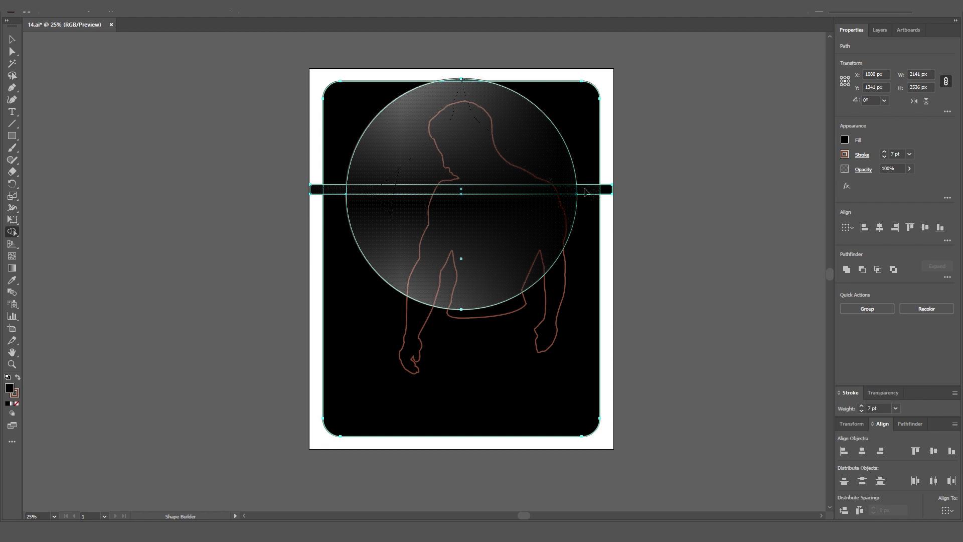
Merge the circle and strip regions into the frame, remove the fills, and round the top pieces' inner ends
{"action": "left_click_drag", "start_coordinate": [594, 194], "coordinate": [602, 145]}
{"action": "key", "text": "slash"}
{"action": "key", "text": "ctrl+shift+a"}
{"action": "key", "text": "a"}
{"action": "left_click", "coordinate": [485, 81]}
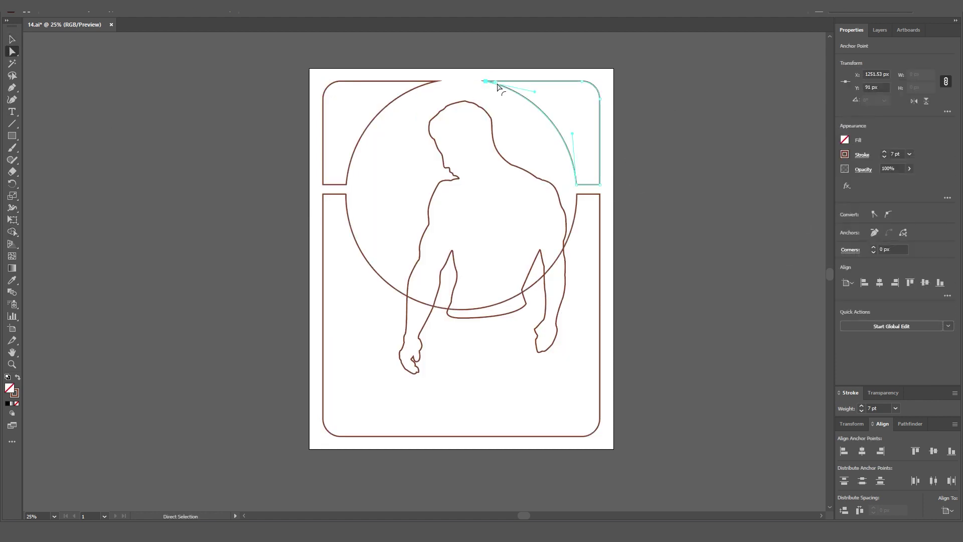
{"action": "left_click_drag", "start_coordinate": [502, 85], "coordinate": [510, 83]}
{"action": "left_click_drag", "start_coordinate": [440, 82], "coordinate": [416, 85]}
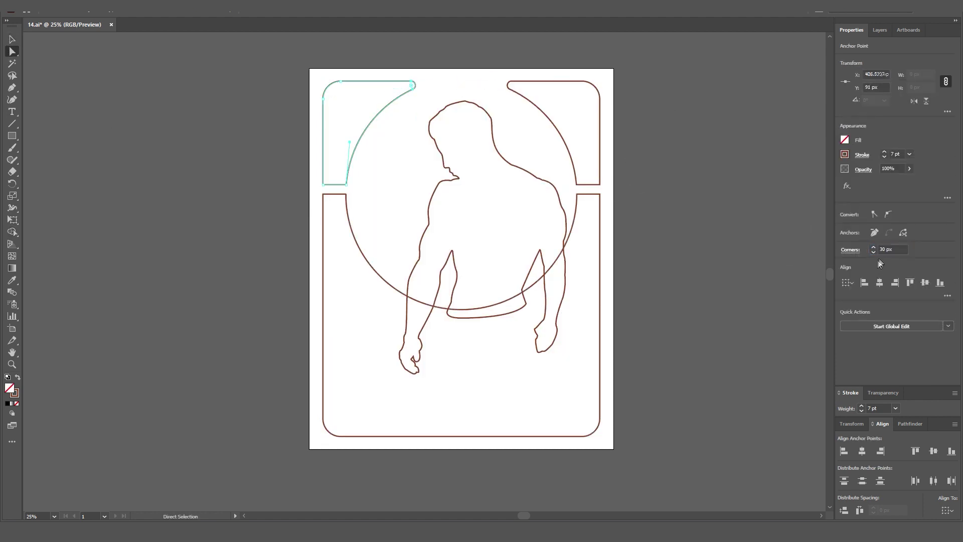
{"action": "left_click_drag", "start_coordinate": [583, 177], "coordinate": [580, 174]}
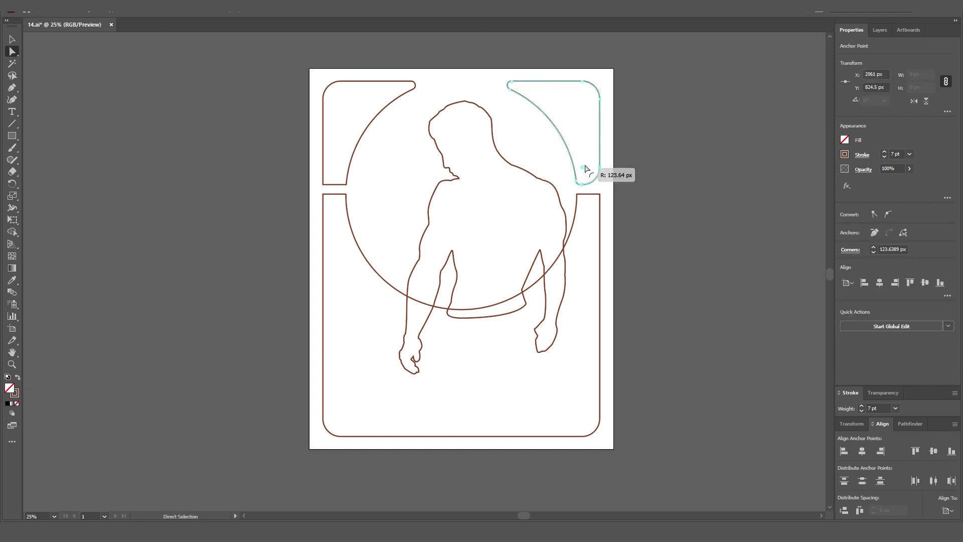
Round the top-left piece's inner bottom corner and the lower panel's top corners to 123 px
{"action": "key", "text": "ctrl+shift+a"}
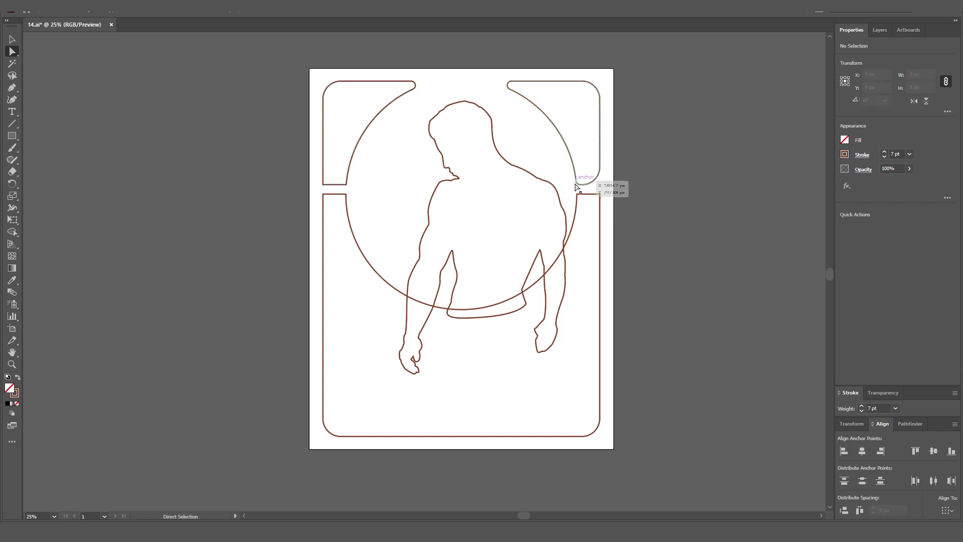
{"action": "left_click", "coordinate": [346, 185]}
{"action": "key", "text": "Return"}
{"action": "left_click", "coordinate": [341, 194]}
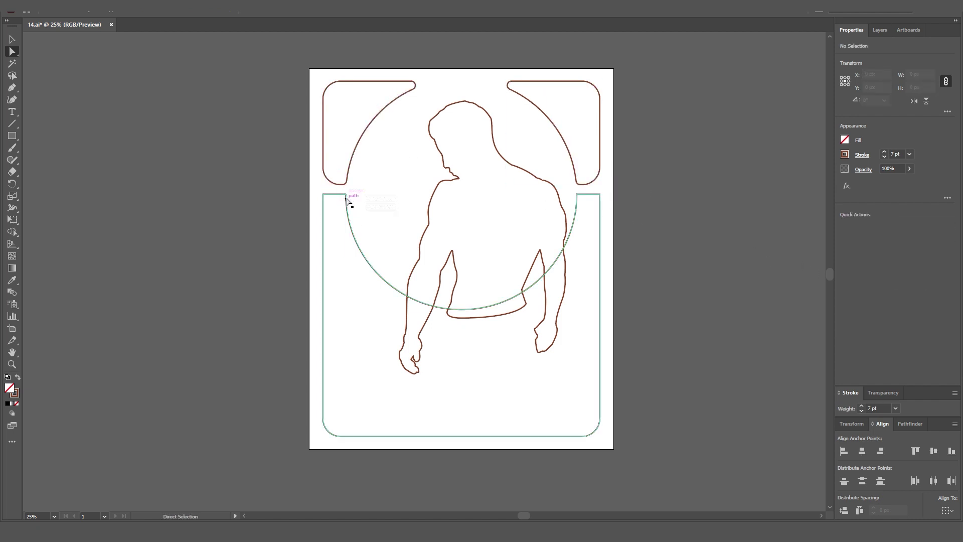
{"action": "key", "text": "Return"}
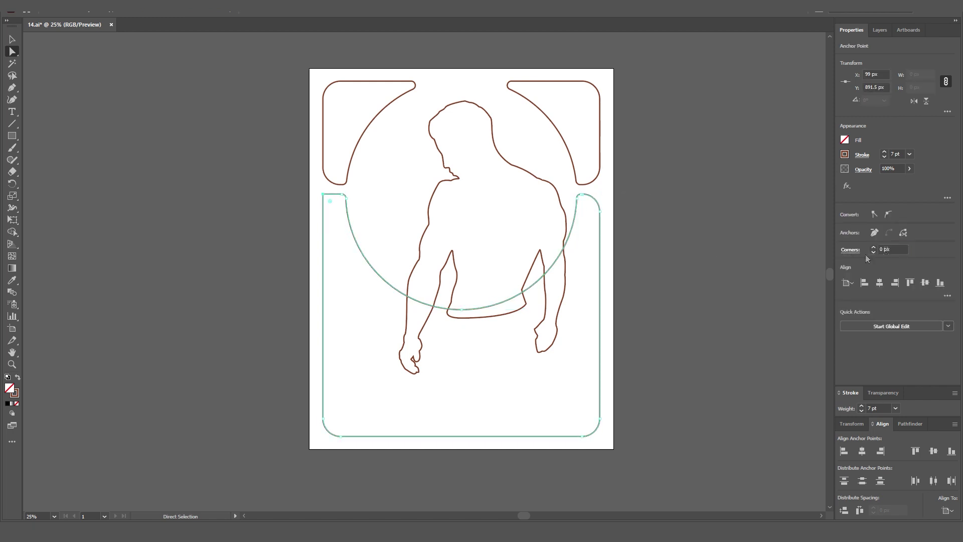
{"action": "key", "text": "ctrl+shift+a"}
Draw a tall black-filled bar over the lower left and duplicate it to the right, centred horizontally
{"action": "key", "text": "m"}
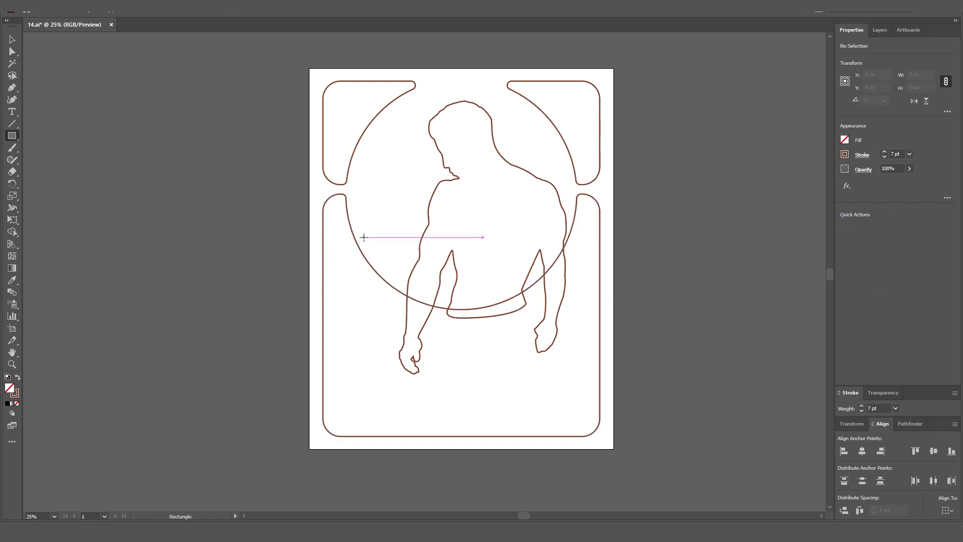
{"action": "left_click_drag", "start_coordinate": [364, 242], "coordinate": [387, 453]}
{"action": "left_click", "coordinate": [845, 140]}
{"action": "left_click", "coordinate": [740, 177]}
{"action": "key", "text": "v"}
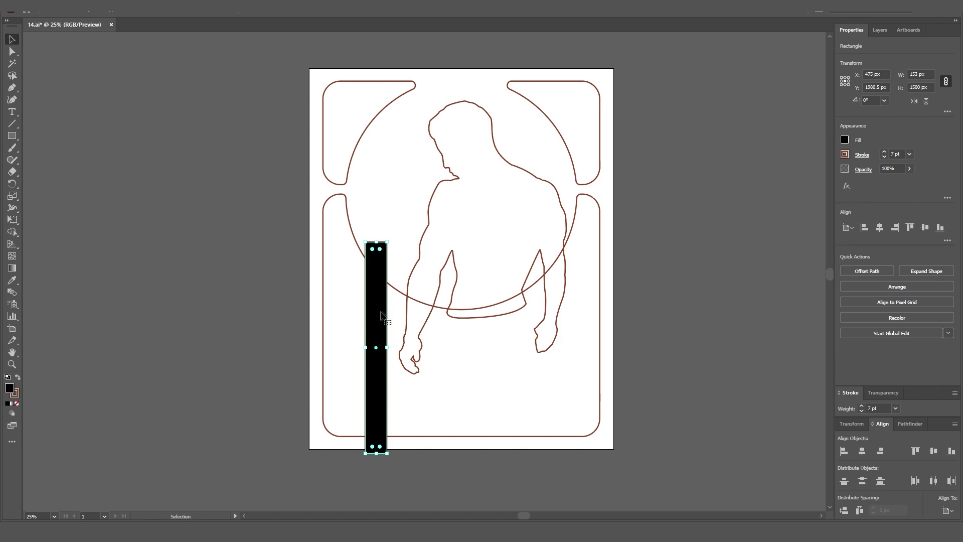
{"action": "left_click_drag", "start_coordinate": [382, 271], "coordinate": [539, 274]}
{"action": "left_click", "coordinate": [862, 451]}
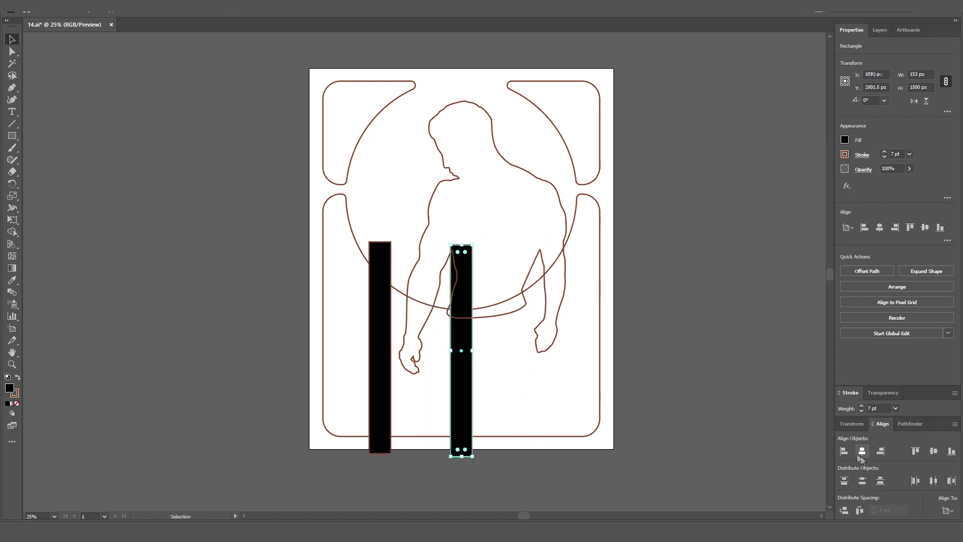
Hide every layer except back and centre the middle bar vertically on the artboard
{"action": "left_click", "coordinate": [880, 29]}
{"action": "left_click", "coordinate": [845, 87], "text": "alt"}
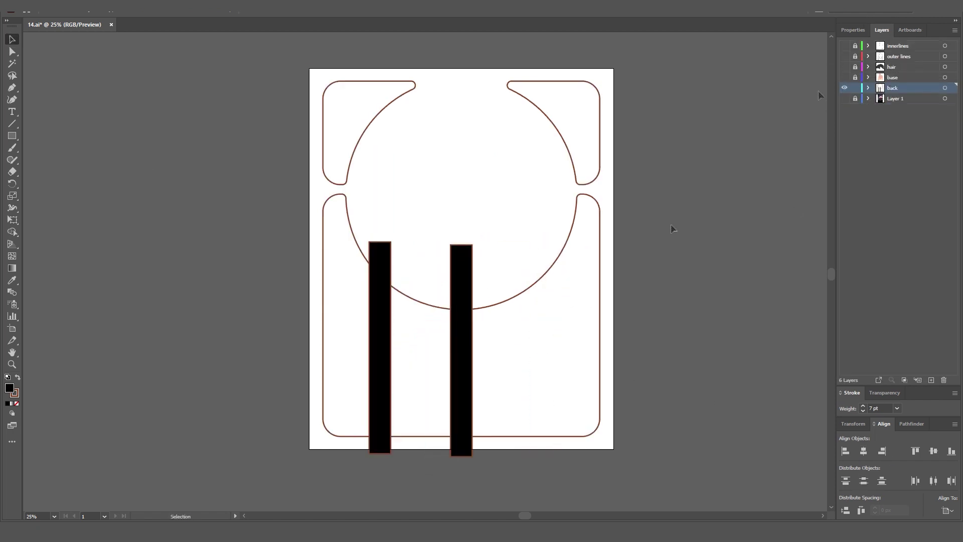
{"action": "left_click", "coordinate": [934, 452]}
{"action": "key", "text": "ctrl+a"}
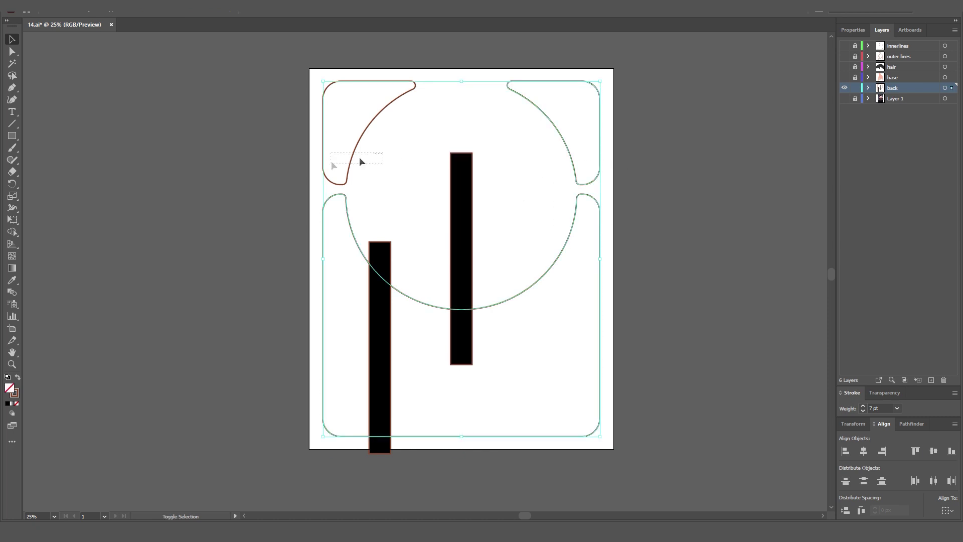
{"action": "right_click", "coordinate": [548, 301]}
{"action": "key", "text": "Escape"}
{"action": "right_click", "coordinate": [561, 258]}
{"action": "left_click", "coordinate": [561, 258]}
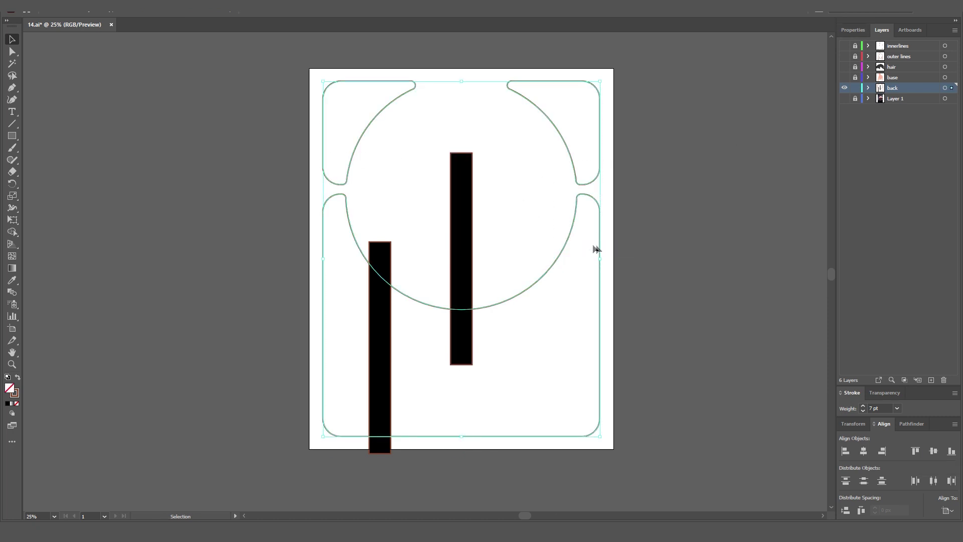
{"action": "left_click", "coordinate": [462, 241]}
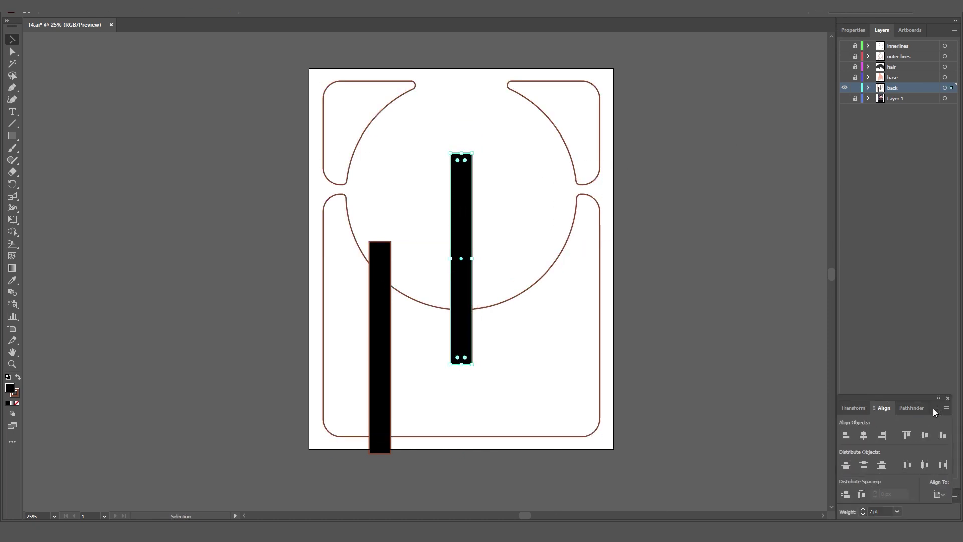
Reposition the middle and left bars, restore the third bar, and select the bars with the lower panel
{"action": "left_click_drag", "start_coordinate": [934, 420], "coordinate": [837, 397]}
{"action": "left_click_drag", "start_coordinate": [463, 322], "coordinate": [462, 425]}
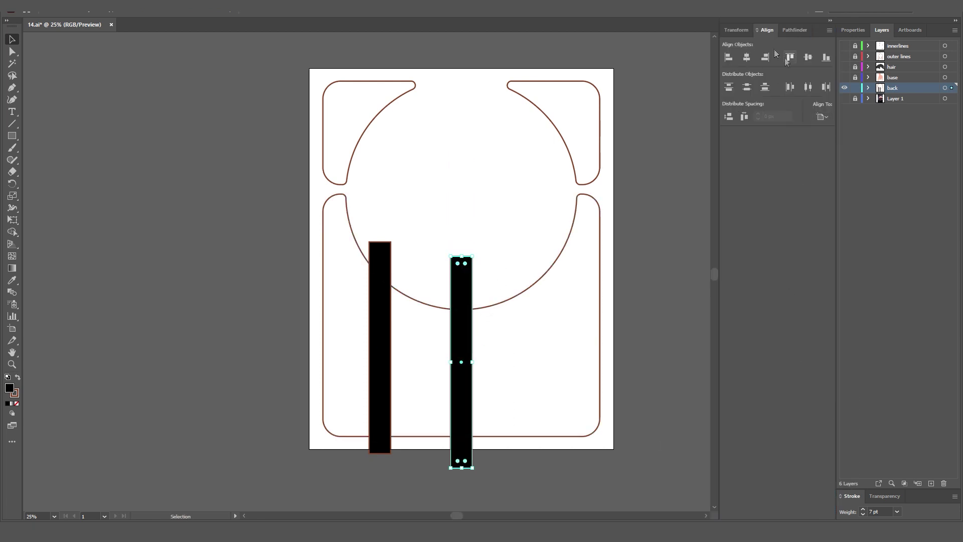
{"action": "key", "text": "ctrl+z"}
{"action": "left_click_drag", "start_coordinate": [468, 226], "coordinate": [443, 322]}
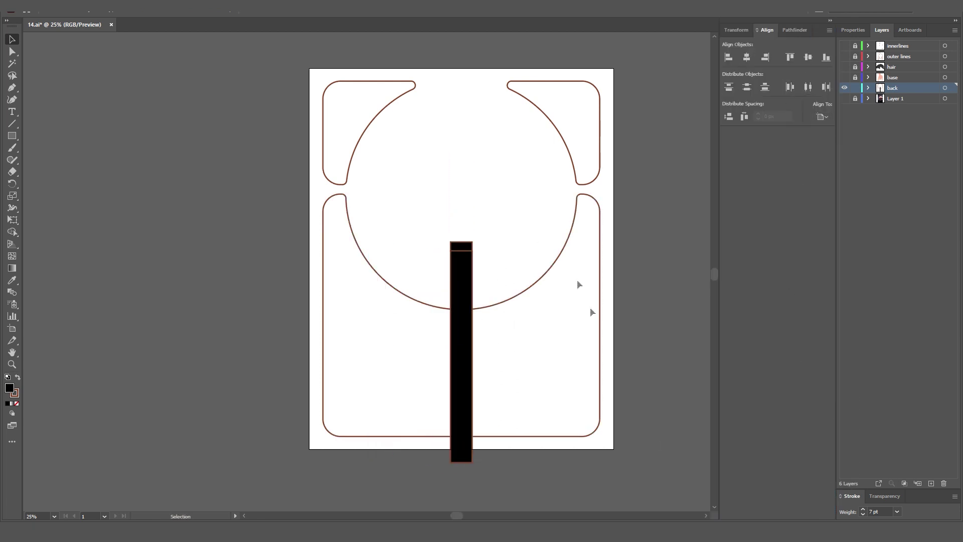
{"action": "left_click_drag", "start_coordinate": [378, 321], "coordinate": [549, 321]}
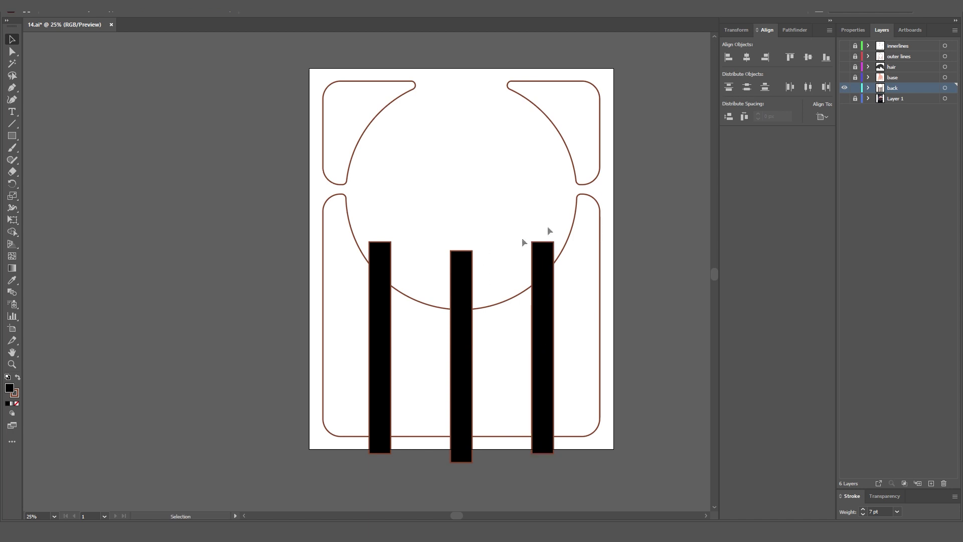
{"action": "key", "text": "ctrl+z"}
{"action": "key", "text": "ctrl+shift+z"}
{"action": "right_click", "coordinate": [462, 284]}
{"action": "left_click", "coordinate": [495, 318]}
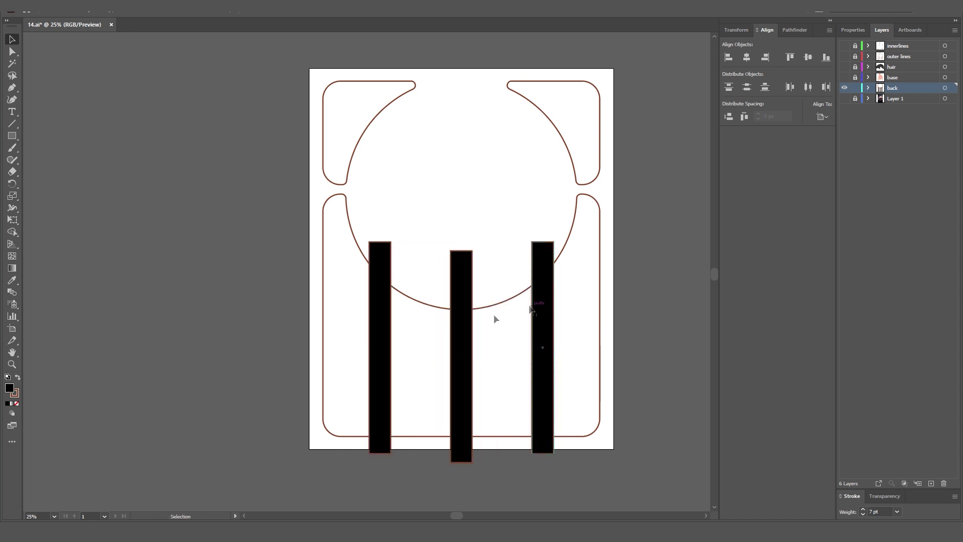
{"action": "key", "text": "ctrl+a"}
Cut the bars out of the lower panel, remove the black fill, and round the left piece's corners to 30 px
{"action": "left_click", "coordinate": [435, 468]}
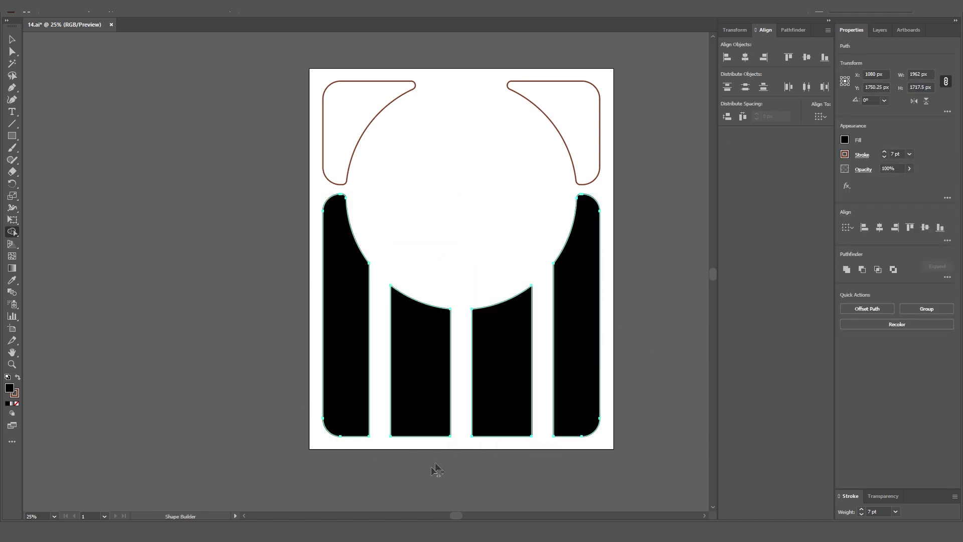
{"action": "key", "text": "ctrl+a"}
{"action": "key", "text": "/"}
{"action": "key", "text": "ctrl+shift+a"}
{"action": "key", "text": "a"}
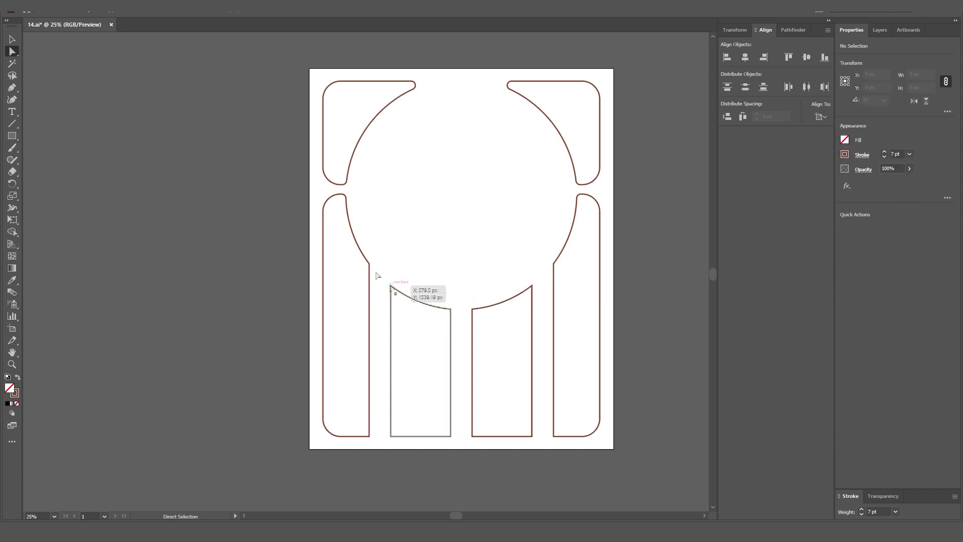
{"action": "left_click", "coordinate": [369, 281]}
{"action": "type", "text": "30"}
{"action": "key", "text": "Return"}
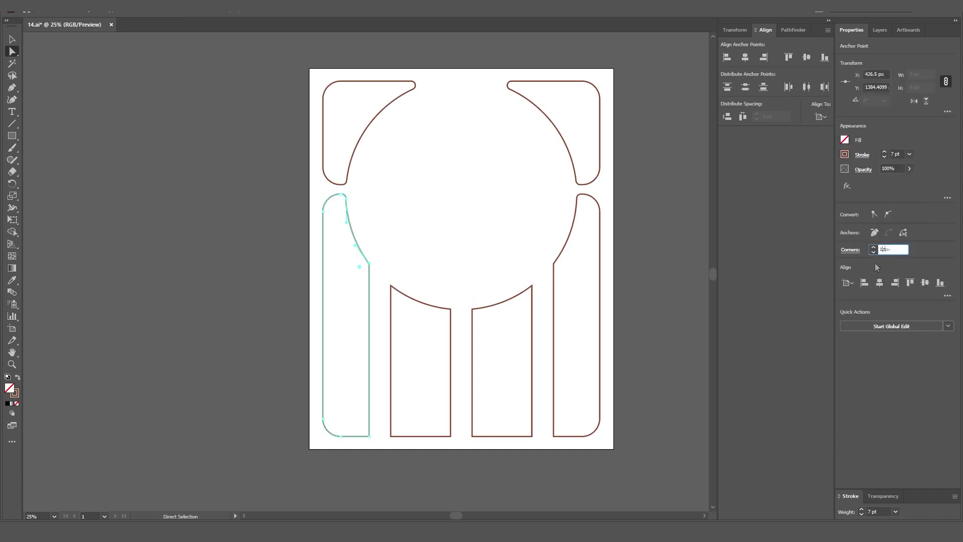
Round the middle and right pieces' corners and the left piece's bottom corners to 30 px
{"action": "left_click", "coordinate": [565, 269]}
{"action": "left_click", "coordinate": [502, 298]}
{"action": "type", "text": "30"}
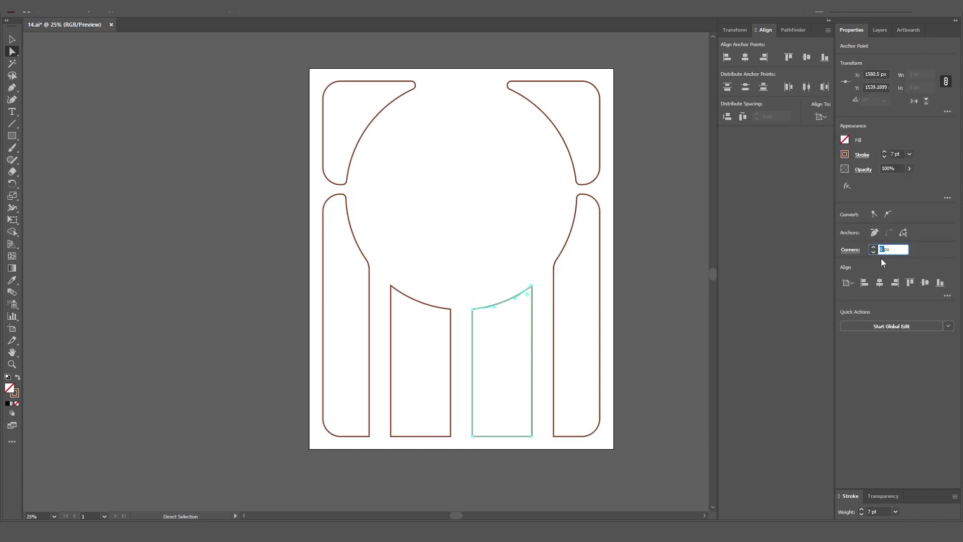
{"action": "key", "text": "Return"}
{"action": "left_click", "coordinate": [450, 309]}
{"action": "left_click", "coordinate": [688, 301]}
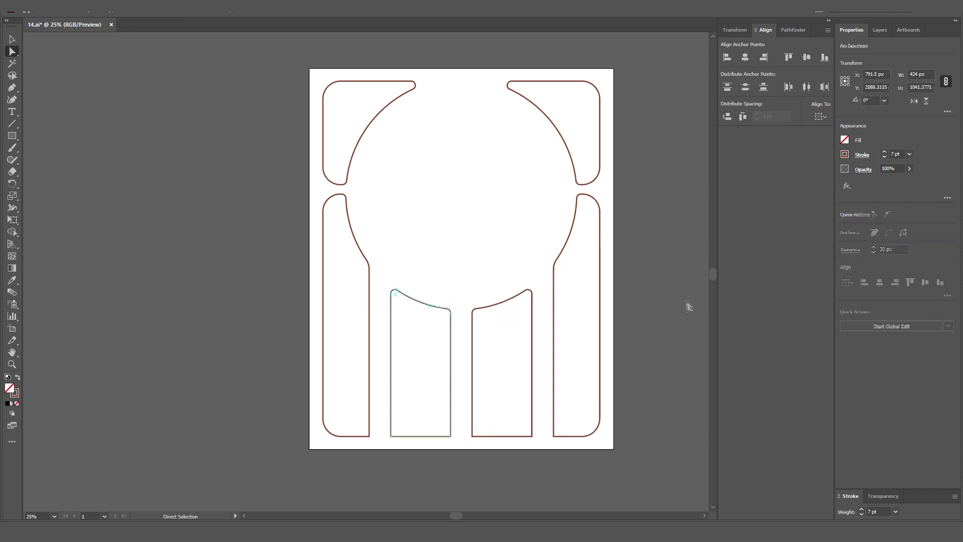
{"action": "left_click", "coordinate": [600, 301]}
{"action": "left_click", "coordinate": [528, 291]}
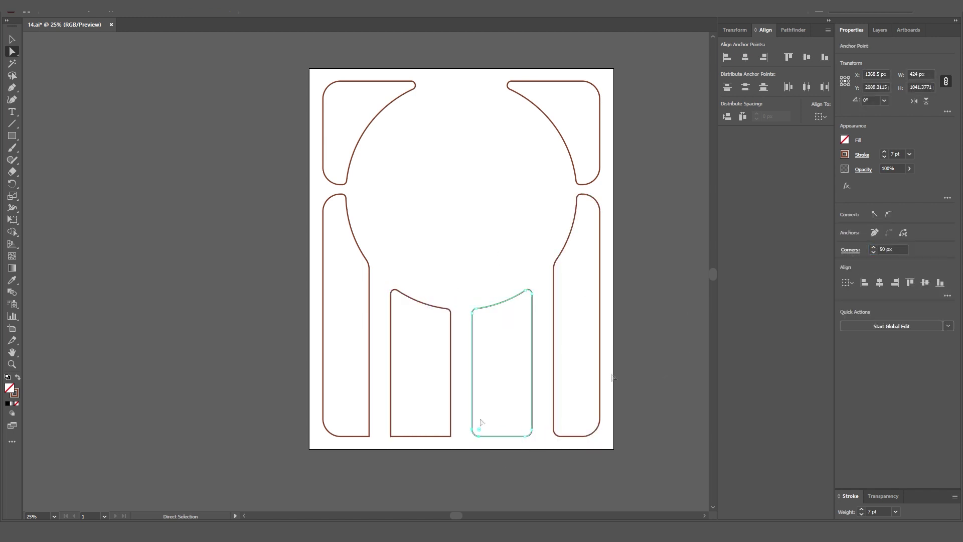
{"action": "left_click", "coordinate": [391, 436]}
{"action": "left_click", "coordinate": [341, 437]}
{"action": "key", "text": "Return"}
{"action": "left_click", "coordinate": [690, 306]}
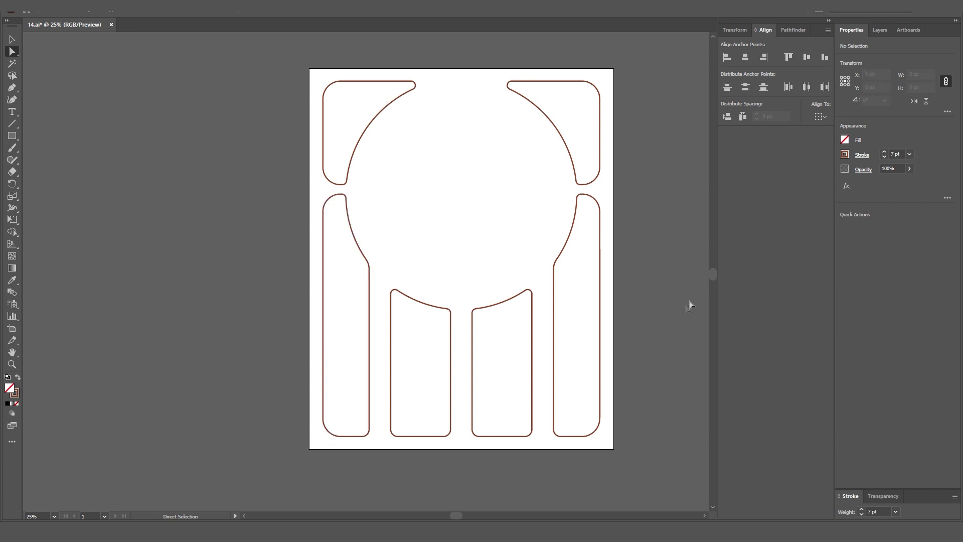
Draw a circle inside the central arch and dock the Align and Transform panels at the bottom right
{"action": "key", "text": "l"}
{"action": "left_click_drag", "start_coordinate": [463, 194], "coordinate": [576, 303]}
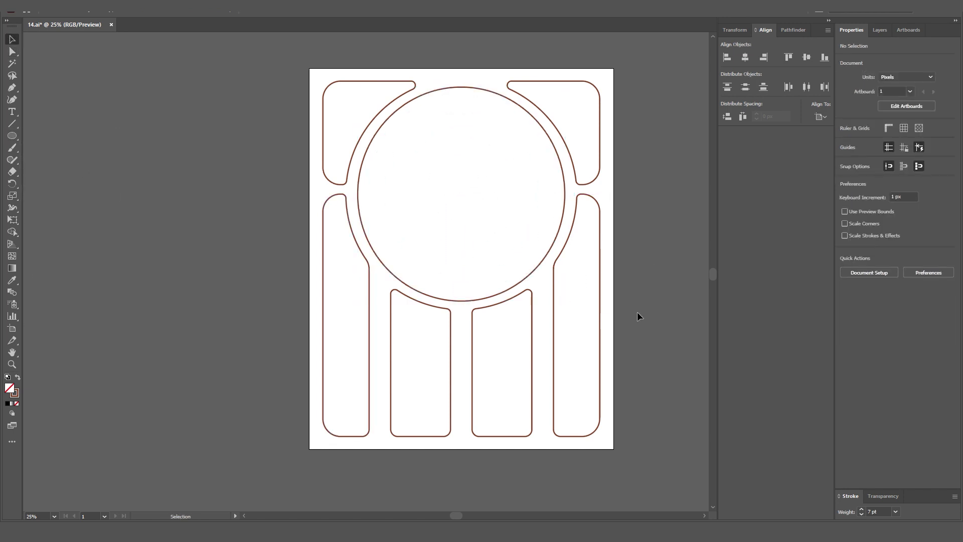
{"action": "key", "text": "v"}
{"action": "left_click_drag", "start_coordinate": [456, 515], "coordinate": [466, 519]}
{"action": "left_click_drag", "start_coordinate": [766, 30], "coordinate": [873, 421]}
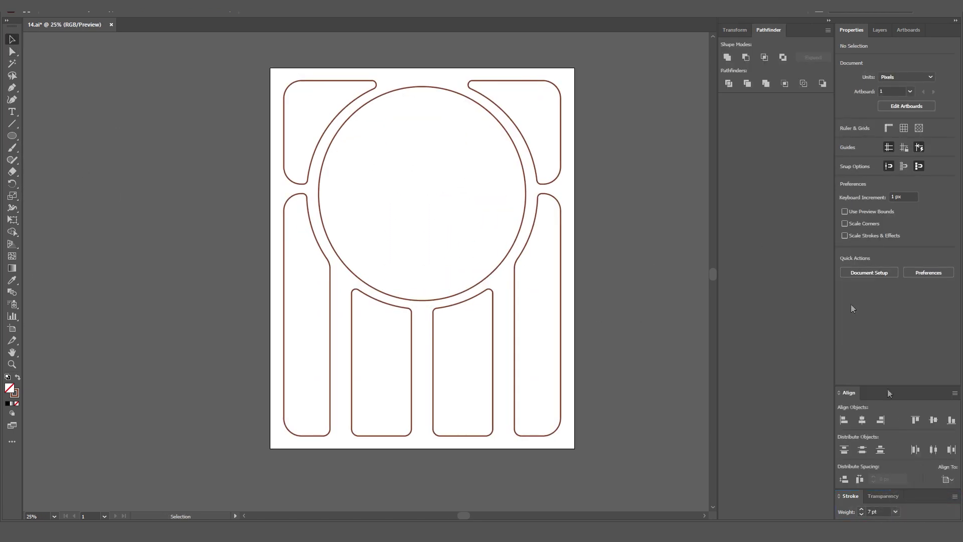
{"action": "mouse_move", "coordinate": [736, 30]}
{"action": "left_mouse_down"}
{"action": "mouse_move", "coordinate": [853, 320]}
{"action": "mouse_move", "coordinate": [883, 341]}
{"action": "left_mouse_up"}
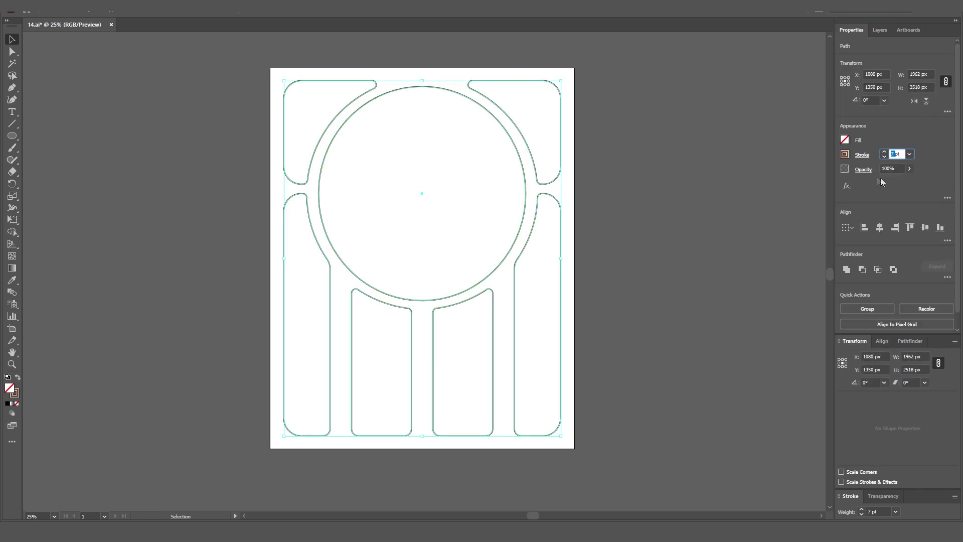
Show the back layer again and add a new layer named 'back color' with the shapes pasted in front
{"action": "left_click", "coordinate": [880, 30]}
{"action": "left_click", "coordinate": [845, 87]}
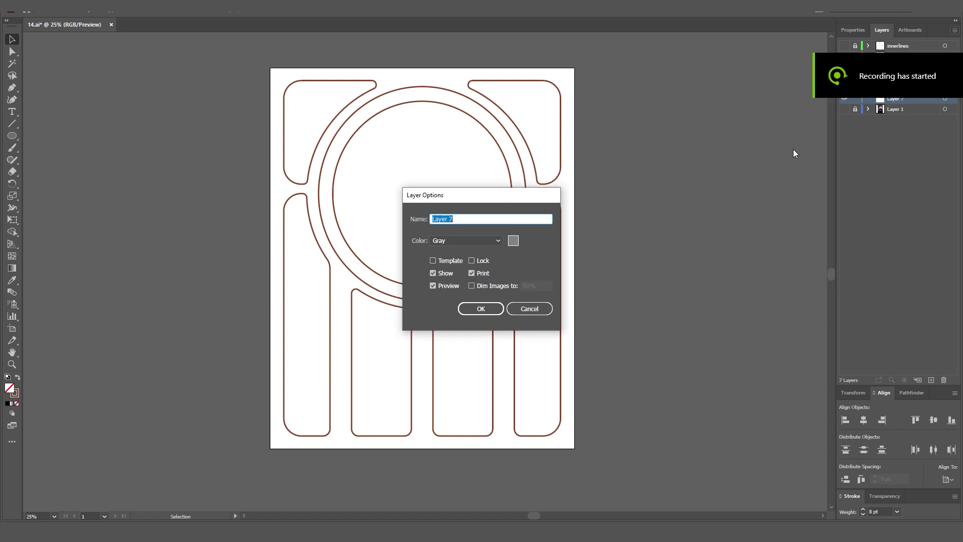
{"action": "type", "text": "back color"}
{"action": "key", "text": "Return"}
{"action": "key", "text": "ctrl+f"}
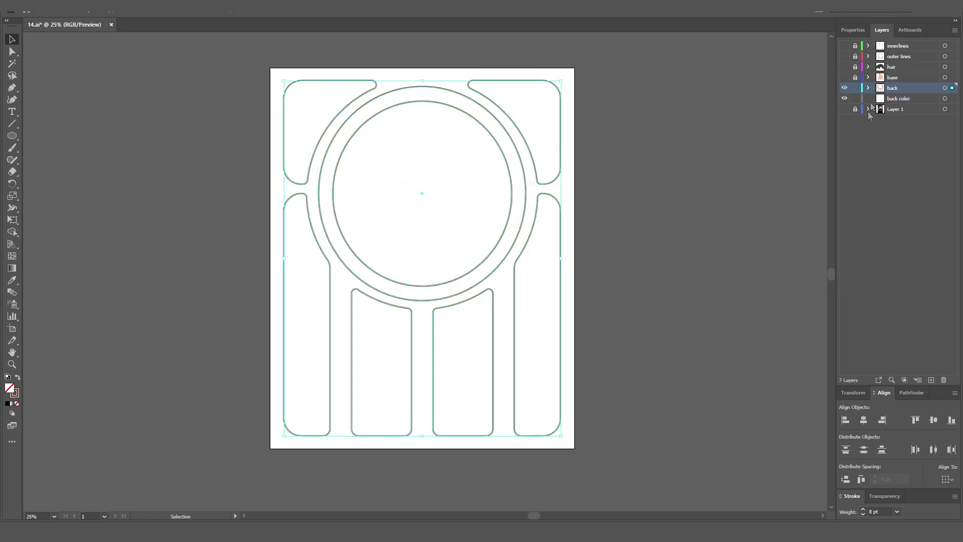
Fill all the panel shapes light grey
{"action": "left_click", "coordinate": [854, 29]}
{"action": "left_click", "coordinate": [845, 151]}
{"action": "left_click", "coordinate": [739, 160]}
{"action": "left_click", "coordinate": [732, 191]}
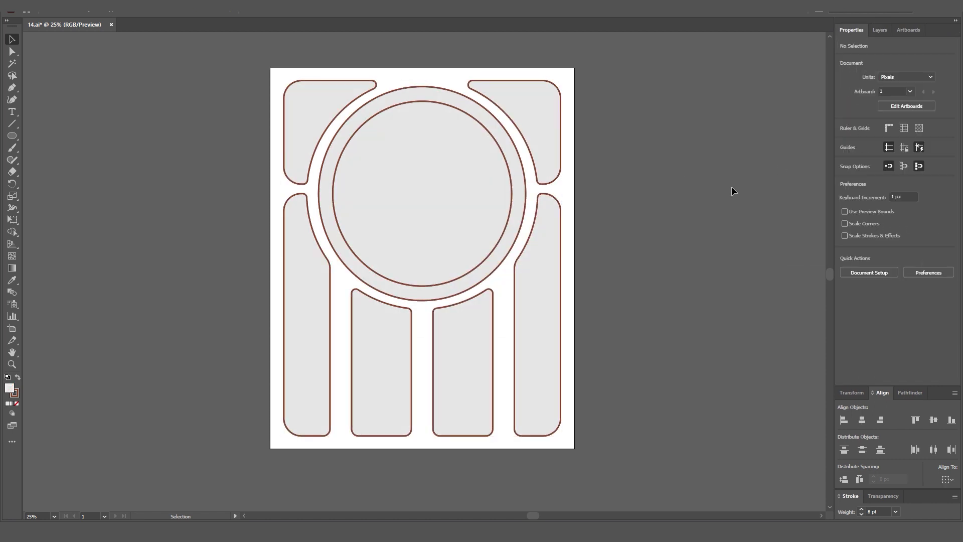
{"action": "left_click", "coordinate": [880, 30]}
{"action": "key", "text": "ctrl+a"}
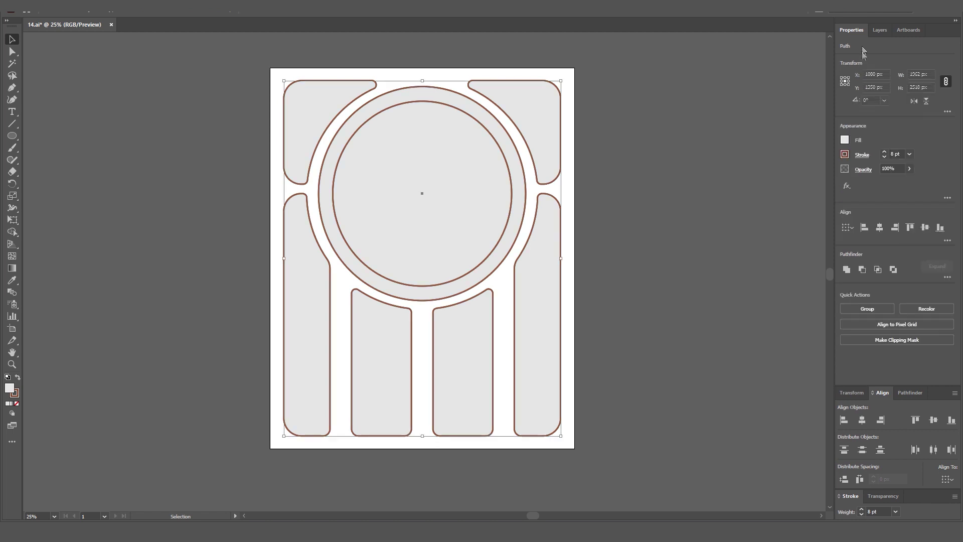
{"action": "left_click", "coordinate": [699, 190]}
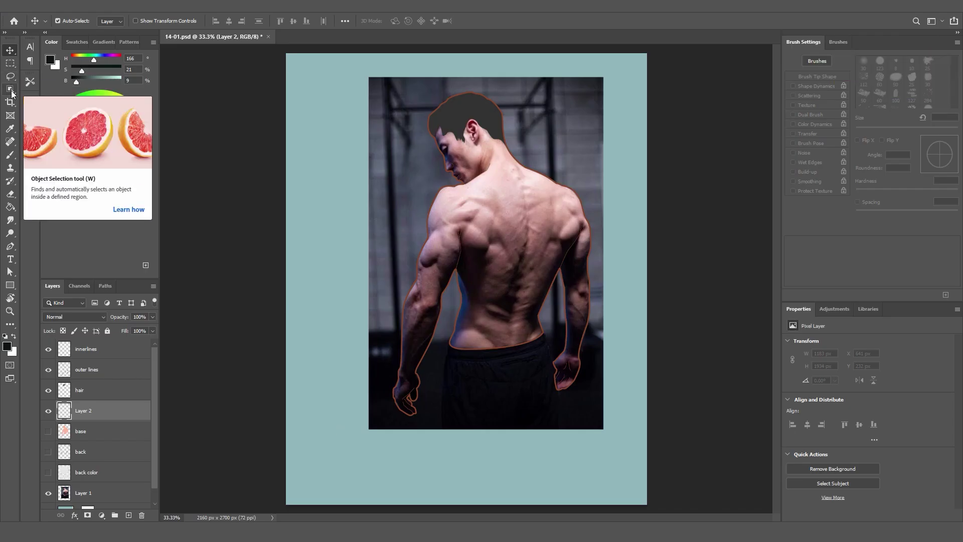
Lasso the shadows over the lower back, right shoulder, left side and forearm
{"action": "left_click", "coordinate": [10, 89]}
{"action": "key", "text": "ctrl+plus"}
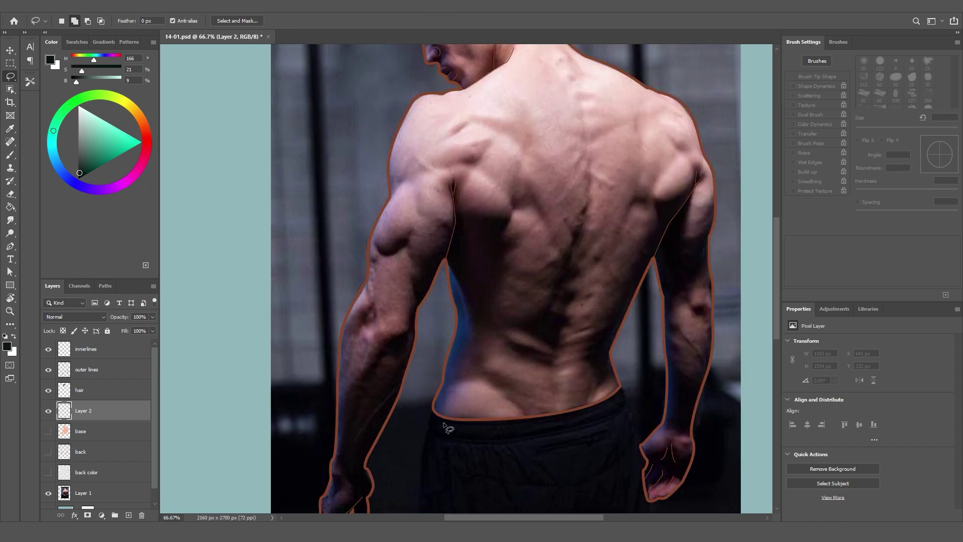
{"action": "left_click_drag", "start_coordinate": [445, 423], "coordinate": [477, 385]}
{"action": "left_click_drag", "start_coordinate": [551, 415], "coordinate": [570, 326]}
{"action": "mouse_move", "coordinate": [579, 265]}
{"action": "left_mouse_down"}
{"action": "mouse_move", "coordinate": [577, 214]}
{"action": "mouse_move", "coordinate": [552, 261]}
{"action": "mouse_move", "coordinate": [515, 267]}
{"action": "mouse_move", "coordinate": [500, 291]}
{"action": "mouse_move", "coordinate": [514, 242]}
{"action": "mouse_move", "coordinate": [465, 178]}
{"action": "left_mouse_up"}
{"action": "mouse_move", "coordinate": [444, 222]}
{"action": "left_mouse_down"}
{"action": "mouse_move", "coordinate": [392, 251]}
{"action": "mouse_move", "coordinate": [414, 306]}
{"action": "mouse_move", "coordinate": [349, 377]}
{"action": "mouse_move", "coordinate": [346, 351]}
{"action": "mouse_move", "coordinate": [305, 521]}
{"action": "mouse_move", "coordinate": [416, 446]}
{"action": "left_mouse_up"}
{"action": "scroll", "coordinate": [321, 442], "scroll_direction": "down", "scroll_amount": 2}
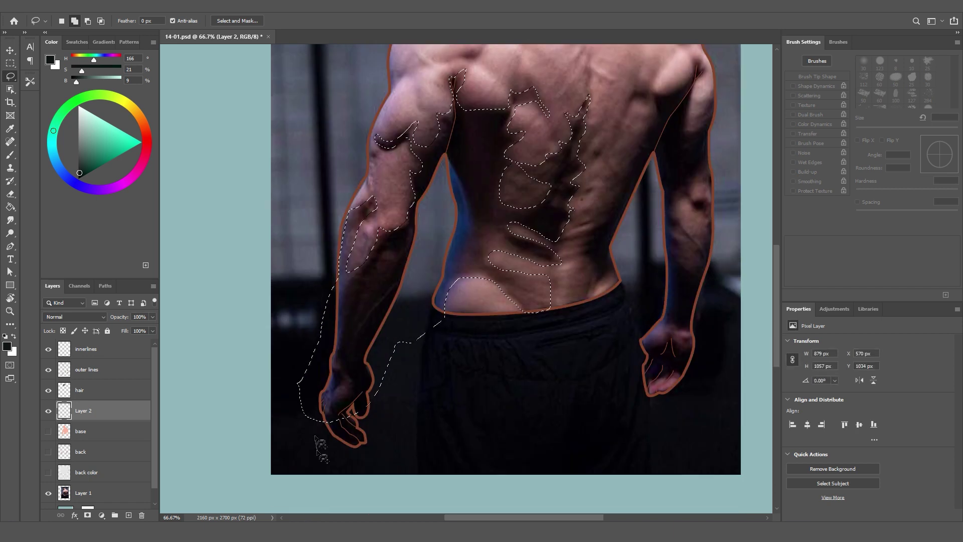
{"action": "mouse_move", "coordinate": [327, 412]}
{"action": "left_mouse_down"}
{"action": "mouse_move", "coordinate": [349, 293]}
{"action": "mouse_move", "coordinate": [319, 432]}
{"action": "left_mouse_up"}
{"action": "scroll", "coordinate": [748, 346], "scroll_direction": "up", "scroll_amount": 2}
Lasso the shadows rising from the waist and around the right hand, and finish the back outline
{"action": "mouse_move", "coordinate": [625, 396]}
{"action": "left_mouse_down"}
{"action": "mouse_move", "coordinate": [593, 343]}
{"action": "mouse_move", "coordinate": [609, 279]}
{"action": "mouse_move", "coordinate": [651, 235]}
{"action": "mouse_move", "coordinate": [638, 215]}
{"action": "mouse_move", "coordinate": [705, 182]}
{"action": "mouse_move", "coordinate": [692, 241]}
{"action": "mouse_move", "coordinate": [713, 202]}
{"action": "mouse_move", "coordinate": [697, 313]}
{"action": "mouse_move", "coordinate": [722, 341]}
{"action": "mouse_move", "coordinate": [657, 452]}
{"action": "mouse_move", "coordinate": [635, 351]}
{"action": "left_mouse_up"}
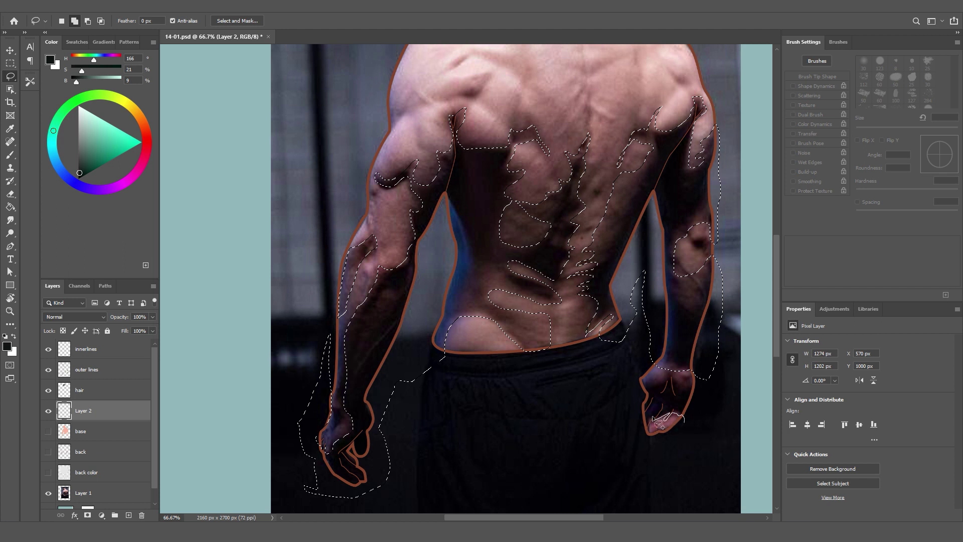
{"action": "mouse_move", "coordinate": [653, 417]}
{"action": "left_mouse_down"}
{"action": "mouse_move", "coordinate": [640, 381]}
{"action": "mouse_move", "coordinate": [700, 386]}
{"action": "mouse_move", "coordinate": [683, 431]}
{"action": "left_mouse_up"}
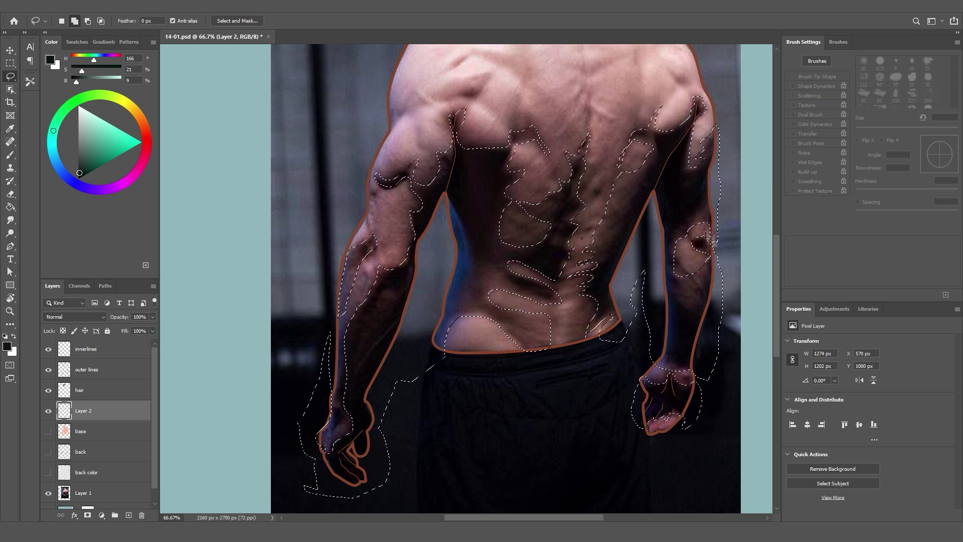
{"action": "scroll", "coordinate": [576, 452], "scroll_direction": "up", "scroll_amount": 3}
{"action": "scroll", "coordinate": [779, 287], "scroll_direction": "up", "scroll_amount": 3}
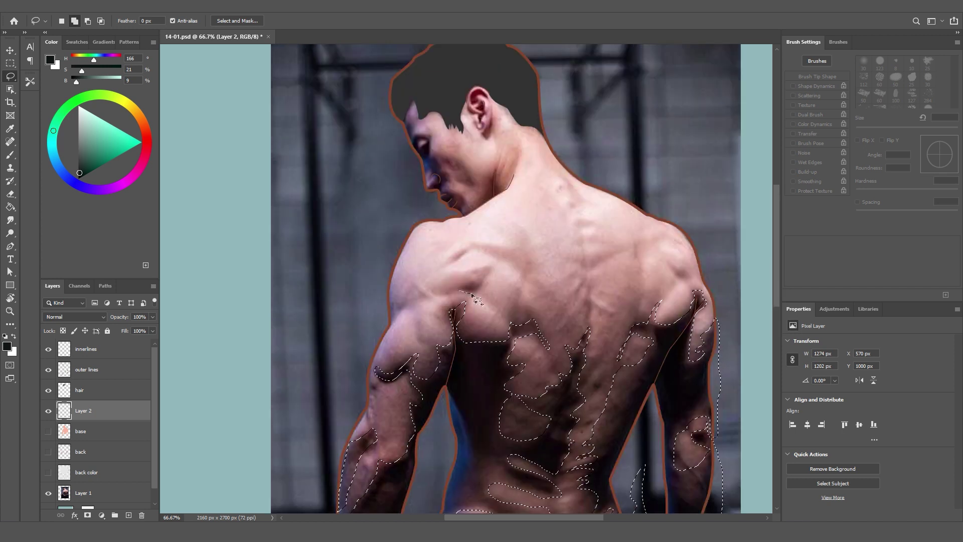
{"action": "left_click_drag", "start_coordinate": [462, 293], "coordinate": [460, 291]}
Lasso the shadows on the shoulder, across the face and around the earring
{"action": "left_click_drag", "start_coordinate": [672, 269], "coordinate": [671, 265]}
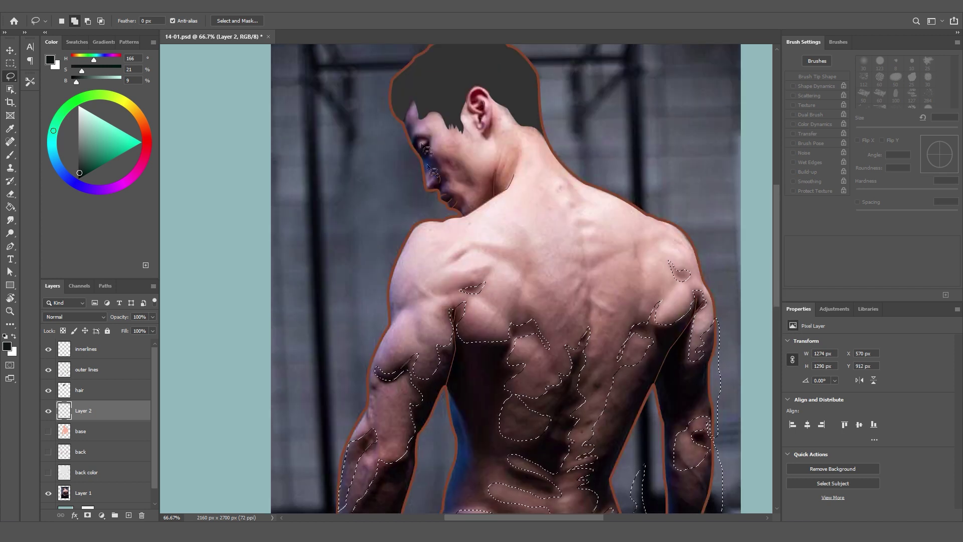
{"action": "left_click_drag", "start_coordinate": [426, 149], "coordinate": [417, 137]}
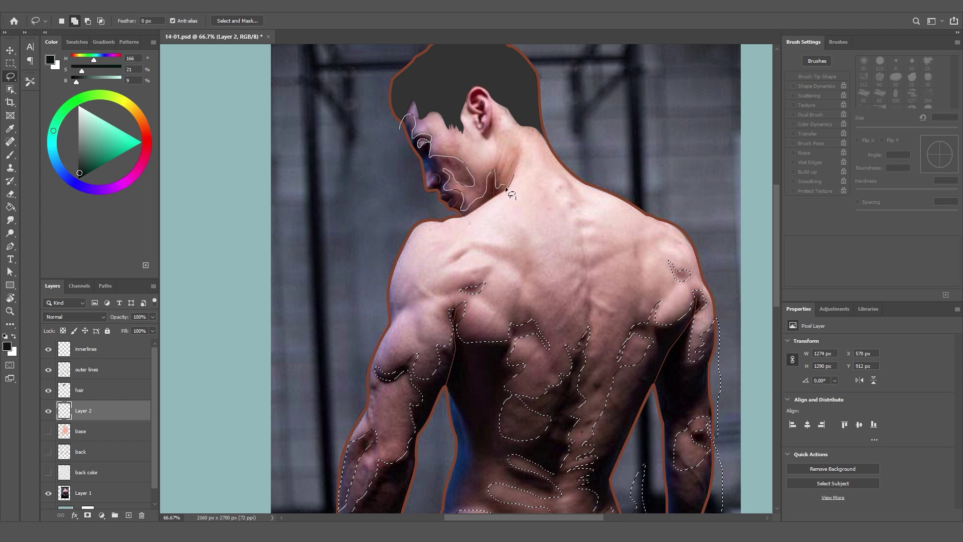
{"action": "left_click_drag", "start_coordinate": [458, 224], "coordinate": [387, 146]}
{"action": "scroll", "coordinate": [495, 231], "scroll_direction": "up", "scroll_amount": 3}
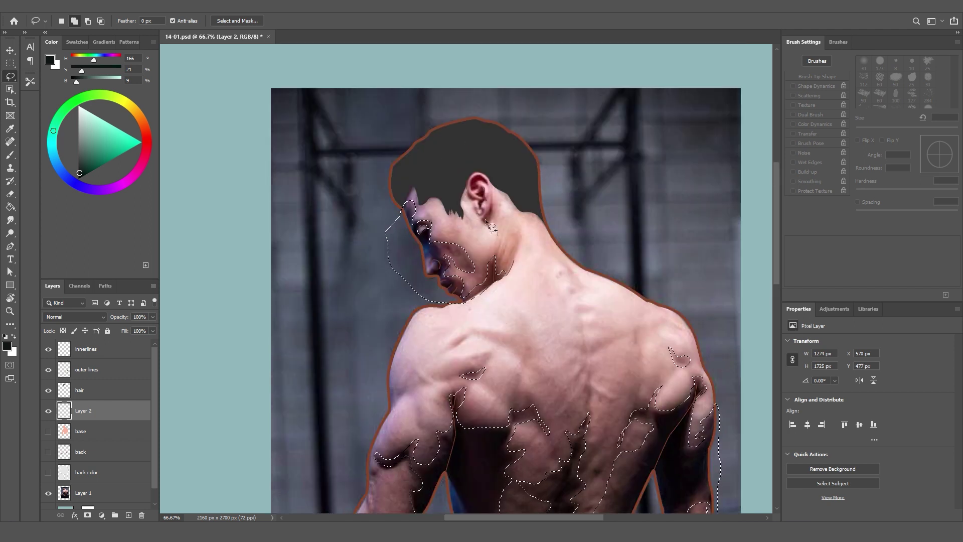
{"action": "mouse_move", "coordinate": [483, 221]}
{"action": "left_mouse_down"}
{"action": "mouse_move", "coordinate": [489, 185]}
{"action": "mouse_move", "coordinate": [490, 204]}
{"action": "left_mouse_up"}
Show the base skin layer and paint the selected back, arm and face shadows salmon
{"action": "key", "text": "ctrl+minus"}
{"action": "key", "text": "ctrl+minus"}
{"action": "left_click", "coordinate": [48, 431]}
{"action": "key", "text": "b"}
{"action": "left_click", "coordinate": [146, 133]}
{"action": "left_click", "coordinate": [108, 130]}
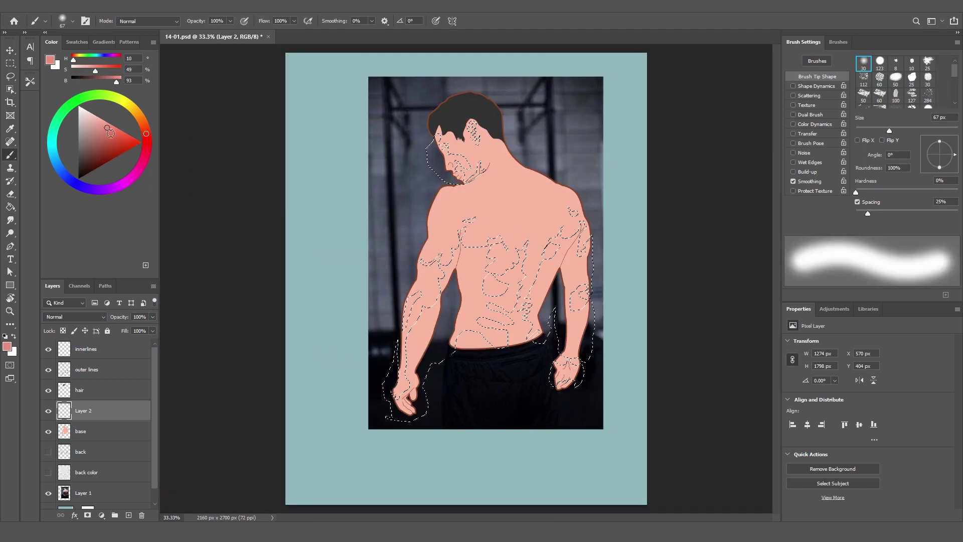
{"action": "left_click", "coordinate": [880, 61]}
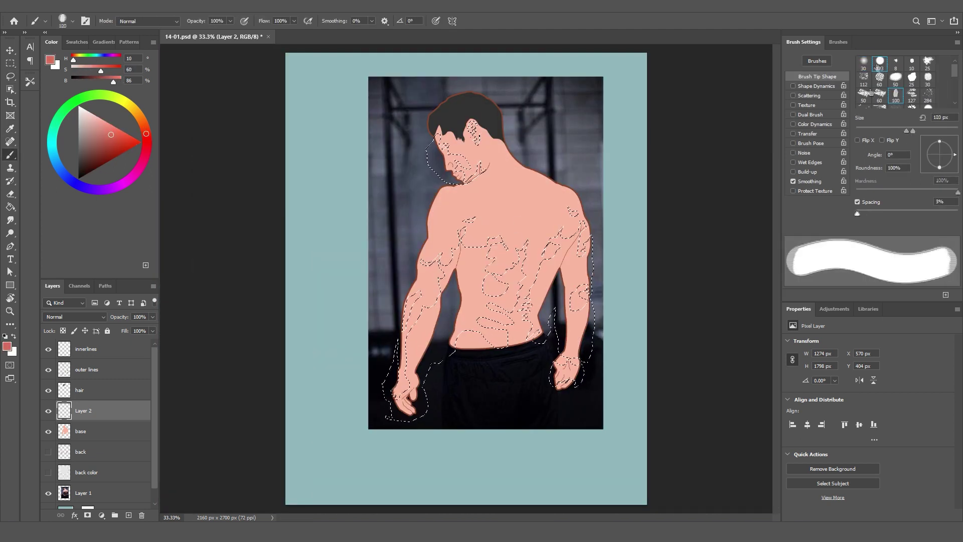
{"action": "left_click_drag", "start_coordinate": [396, 401], "coordinate": [543, 376]}
{"action": "left_click", "coordinate": [864, 93]}
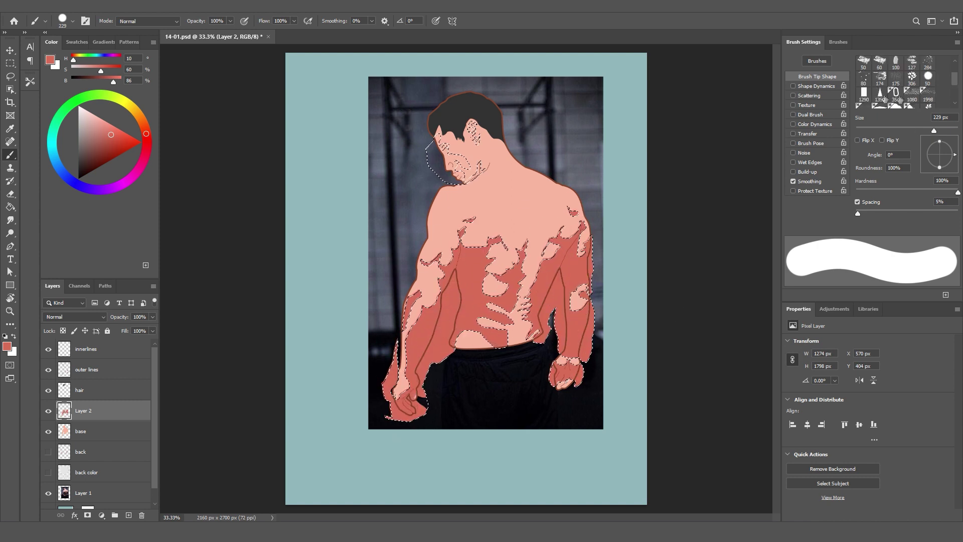
{"action": "left_click", "coordinate": [508, 240]}
Clip the shading, then undo it and try darker red and lighter pink shadow fills
{"action": "key", "text": "ctrl+d"}
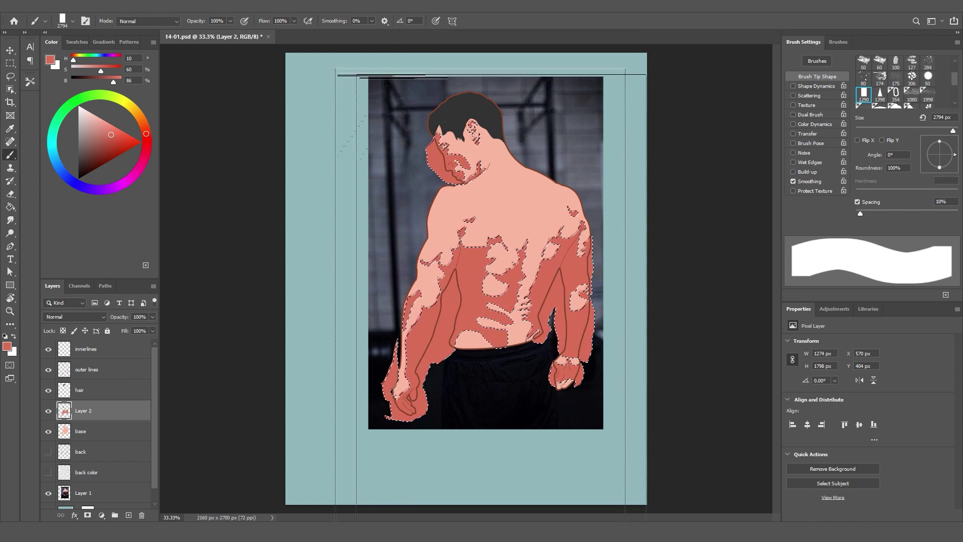
{"action": "key", "text": "ctrl+alt+g"}
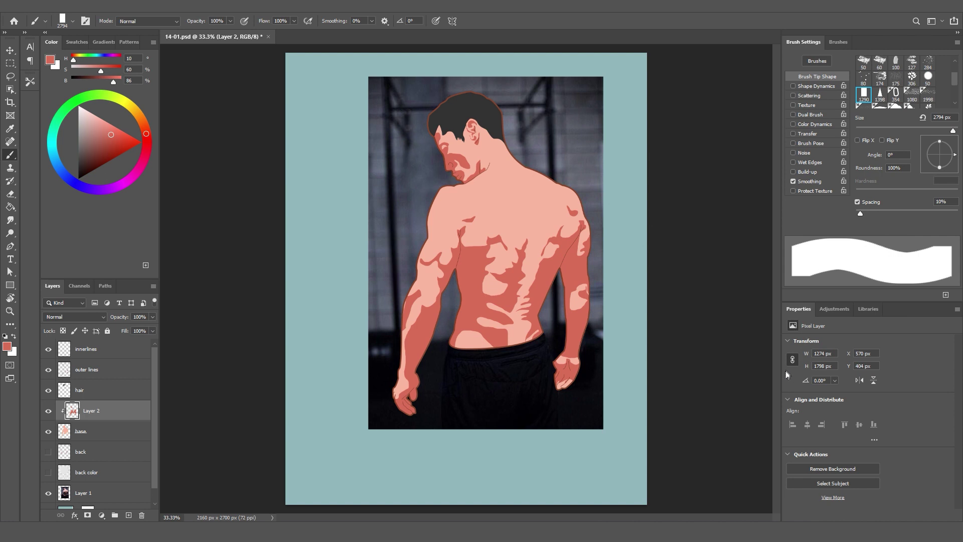
{"action": "key", "text": "ctrl+z"}
{"action": "key", "text": "ctrl+z"}
{"action": "left_click", "coordinate": [108, 144]}
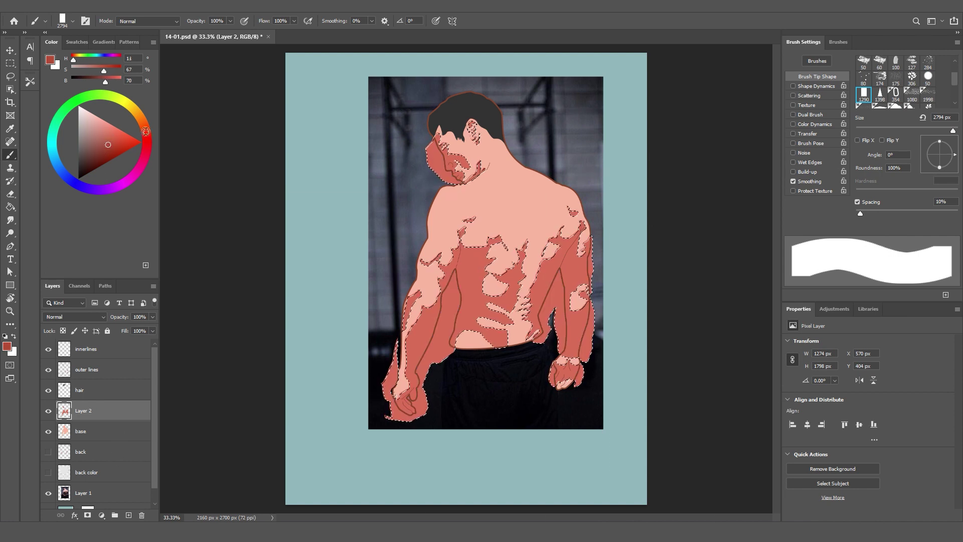
{"action": "left_click", "coordinate": [478, 325]}
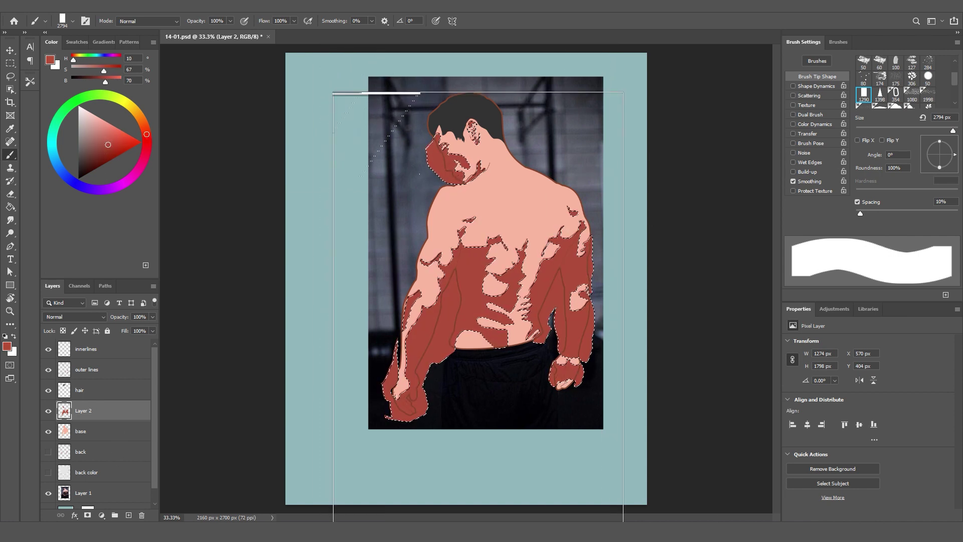
{"action": "left_click", "coordinate": [484, 258], "text": "alt"}
{"action": "left_click", "coordinate": [515, 299]}
Settle on the final muted salmon shadow fill, deselect, and view the whole figure
{"action": "key", "text": "ctrl+d"}
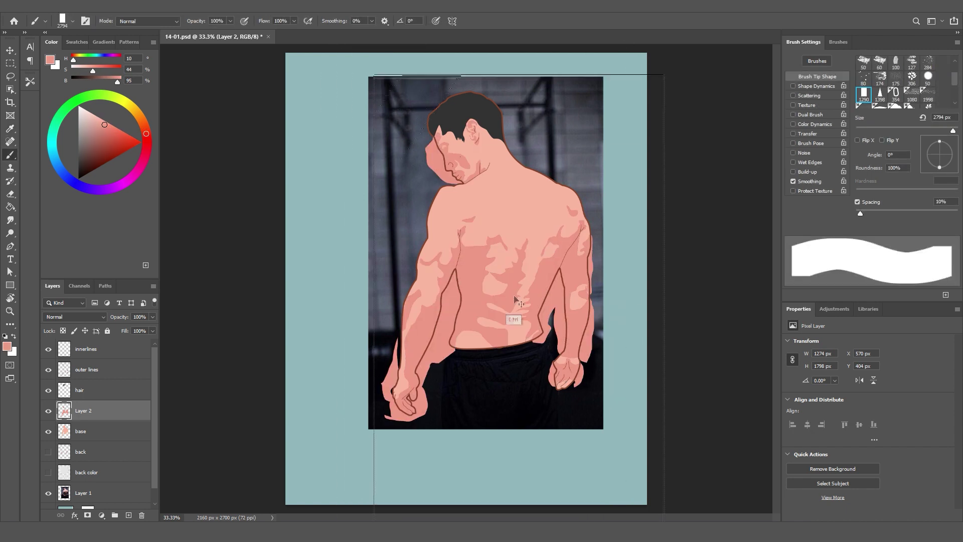
{"action": "key", "text": "ctrl+z"}
{"action": "key", "text": "ctrl+z"}
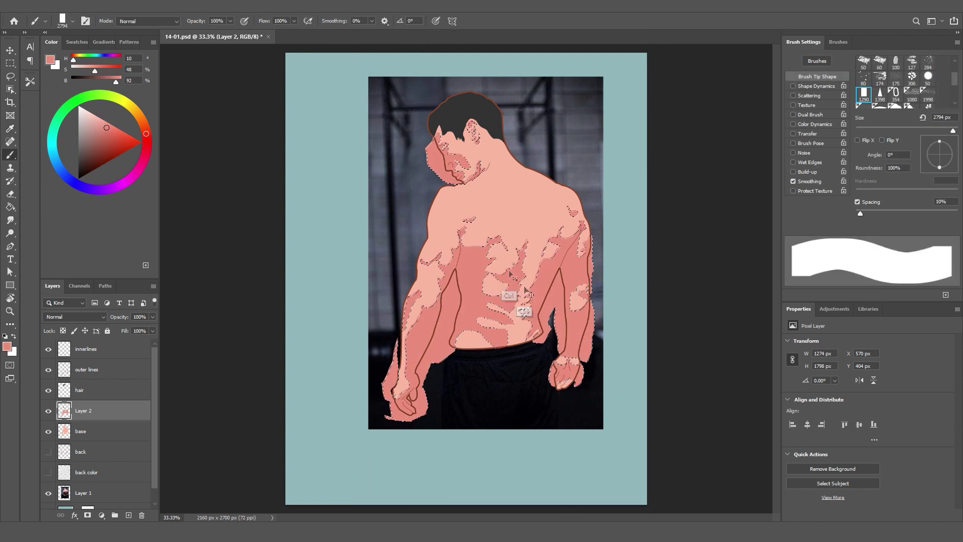
{"action": "key", "text": "ctrl+d"}
{"action": "left_click", "coordinate": [45, 421], "text": "alt"}
{"action": "key", "text": "ctrl+plus"}
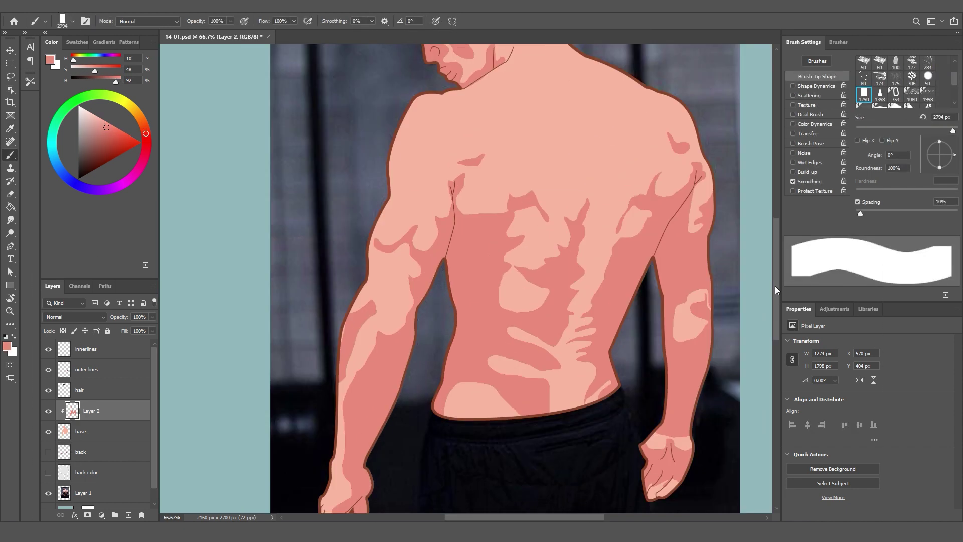
{"action": "key", "text": "ctrl+minus"}
{"action": "key", "text": "ctrl+minus"}
Soften the salmon shading with a 1.0 px Gaussian Blur
{"action": "left_click", "coordinate": [138, 5]}
{"action": "left_click", "coordinate": [289, 165]}
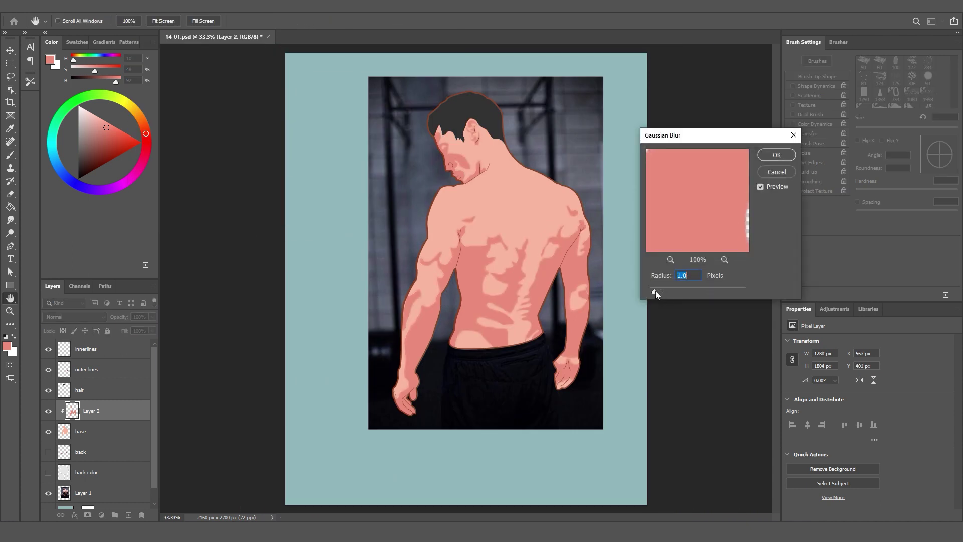
{"action": "left_click", "coordinate": [777, 154]}
{"action": "key", "text": "i"}
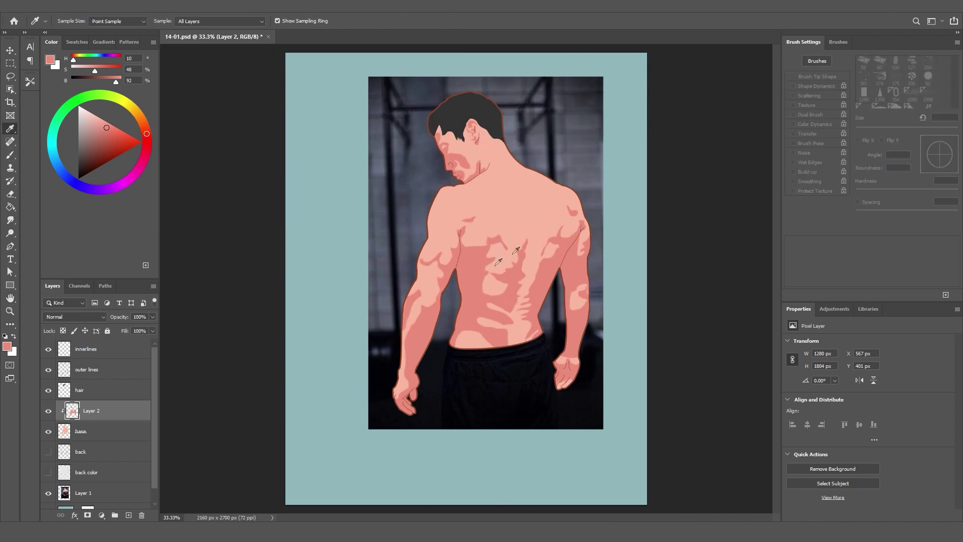
{"action": "key", "text": "b"}
Undo the upper-arm strokes, sample a lighter skin tone and release the shading layer's clipping
{"action": "key", "text": "ctrl+plus"}
{"action": "key", "text": "ctrl+plus"}
{"action": "key", "text": "ctrl+plus"}
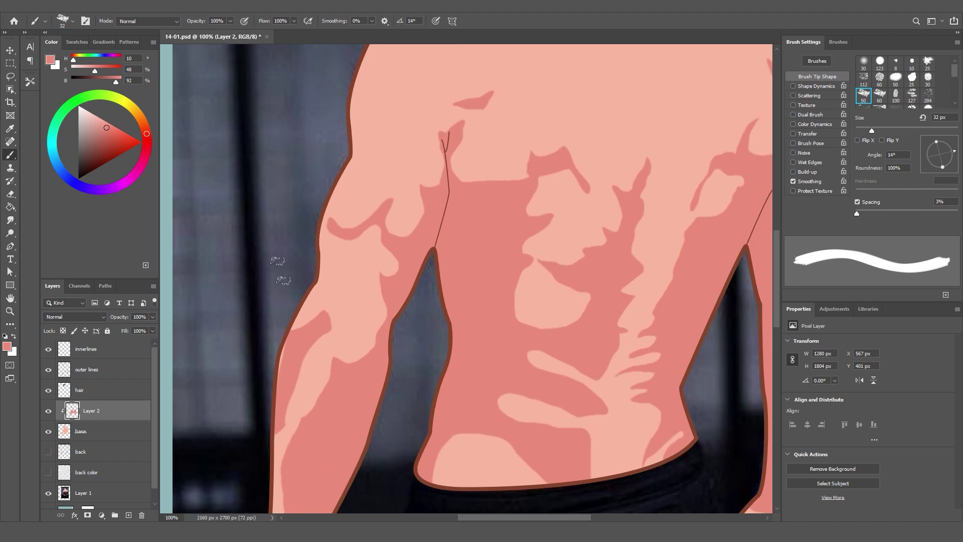
{"action": "scroll", "coordinate": [281, 281], "scroll_direction": "down", "scroll_amount": 5}
{"action": "key", "text": "["}
{"action": "key", "text": "["}
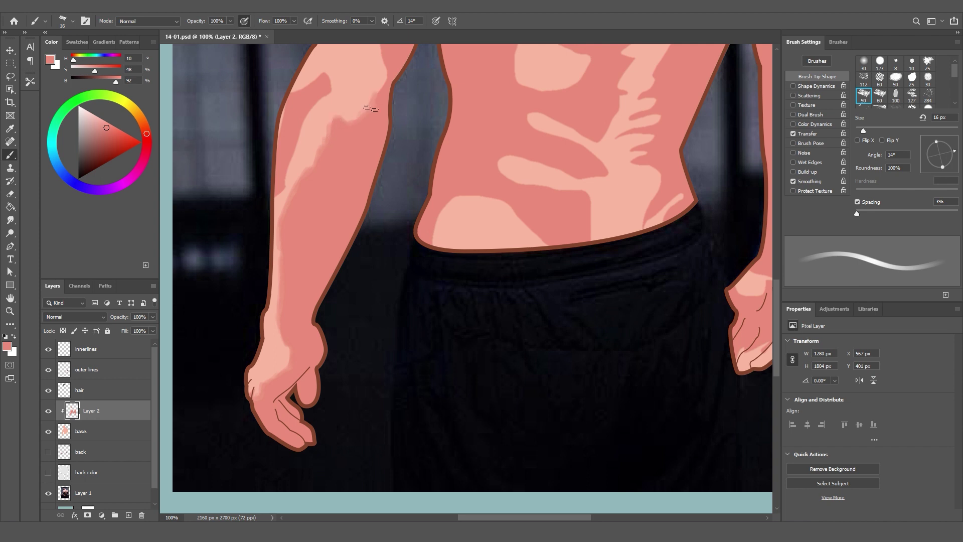
{"action": "scroll", "coordinate": [320, 336], "scroll_direction": "up", "scroll_amount": 4}
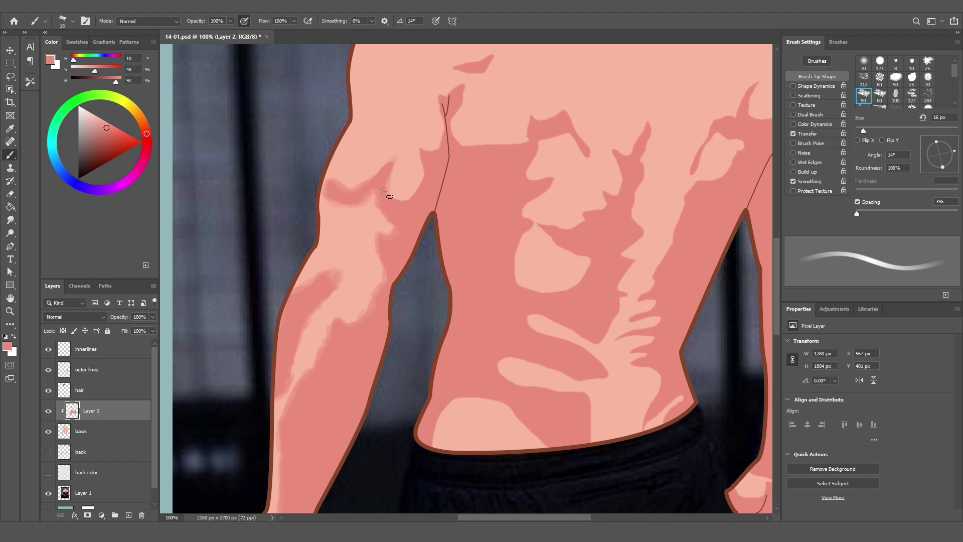
{"action": "key", "text": "ctrl+z"}
{"action": "key", "text": "ctrl+z"}
{"action": "key", "text": "ctrl+z"}
{"action": "key", "text": "ctrl+z"}
{"action": "key", "text": "ctrl+z"}
{"action": "key", "text": "ctrl+z"}
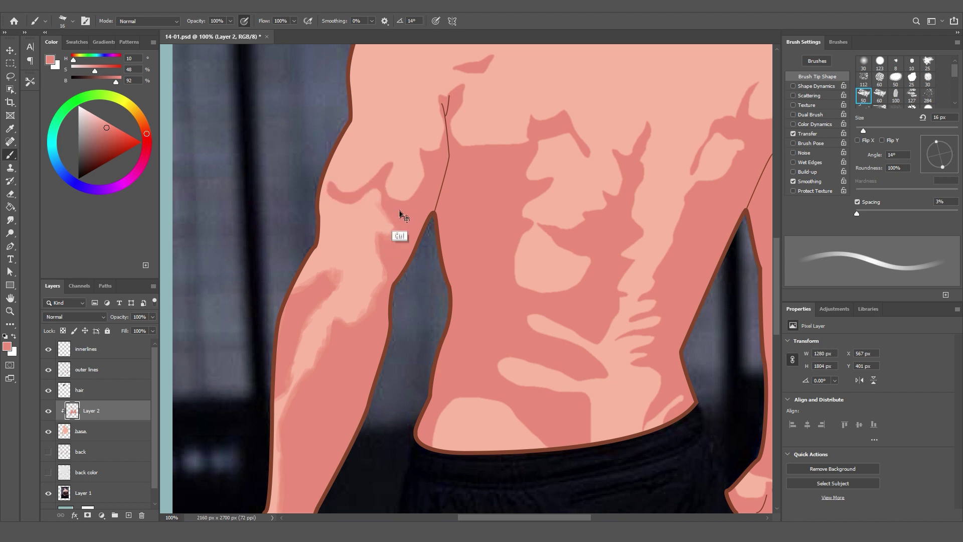
{"action": "left_click", "coordinate": [349, 175], "text": "alt"}
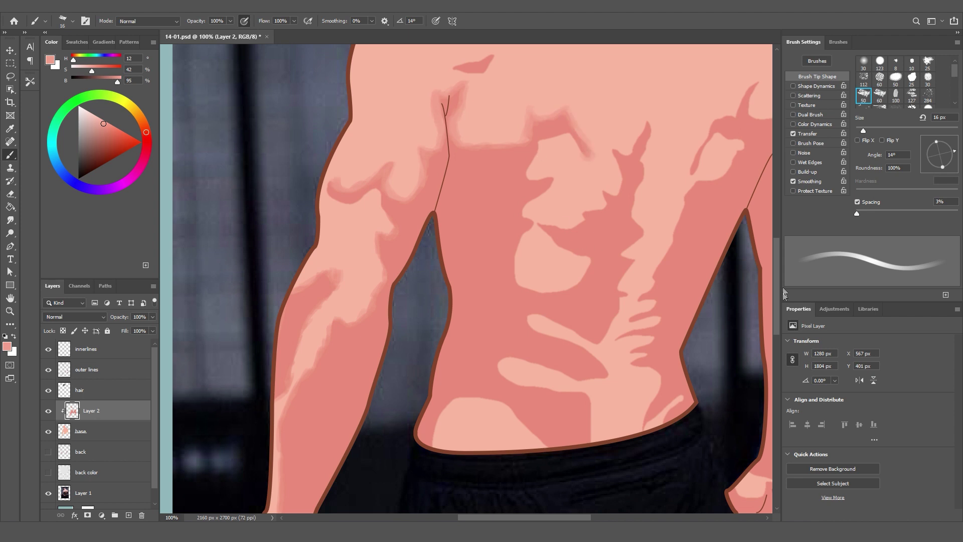
{"action": "scroll", "coordinate": [563, 237], "scroll_direction": "up", "scroll_amount": 3}
{"action": "key", "text": "ctrl+alt+g"}
Paint lighter skin highlights over the upper back, lower back band and dark shading patch
{"action": "key", "text": "bracketright"}
{"action": "key", "text": "bracketright"}
{"action": "key", "text": "bracketright"}
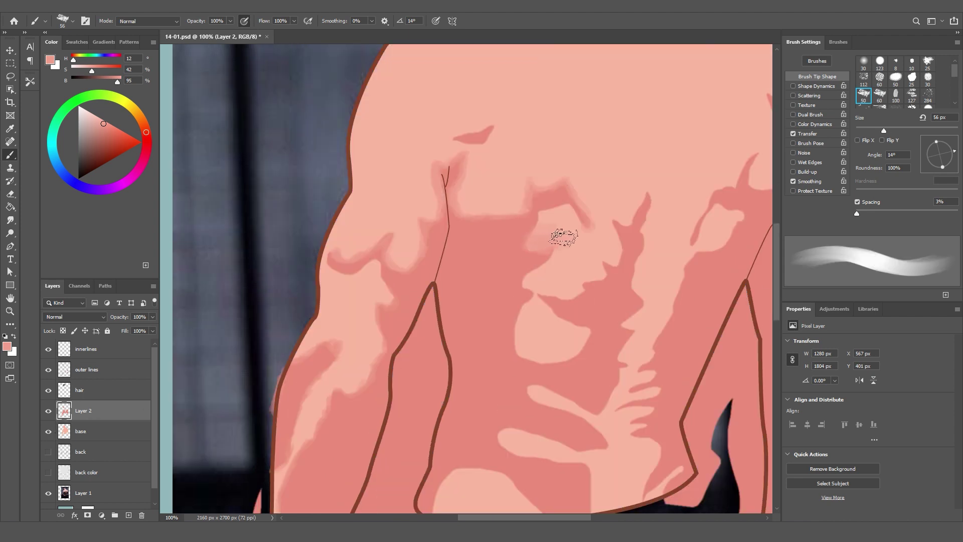
{"action": "mouse_move", "coordinate": [563, 237]}
{"action": "left_mouse_down"}
{"action": "mouse_move", "coordinate": [533, 279]}
{"action": "mouse_move", "coordinate": [533, 312]}
{"action": "mouse_move", "coordinate": [563, 348]}
{"action": "mouse_move", "coordinate": [562, 320]}
{"action": "left_mouse_up"}
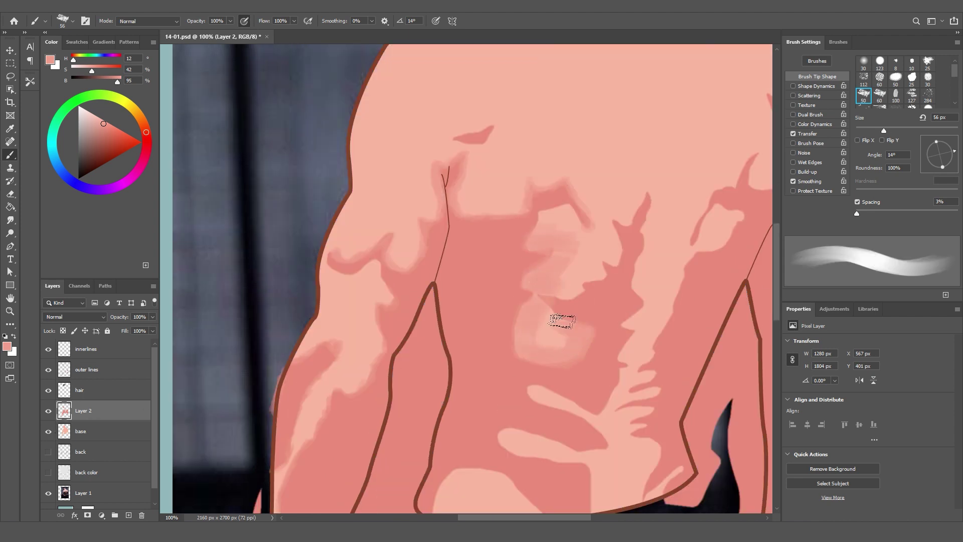
{"action": "key", "text": "bracketleft"}
{"action": "key", "text": "bracketleft"}
{"action": "key", "text": "bracketleft"}
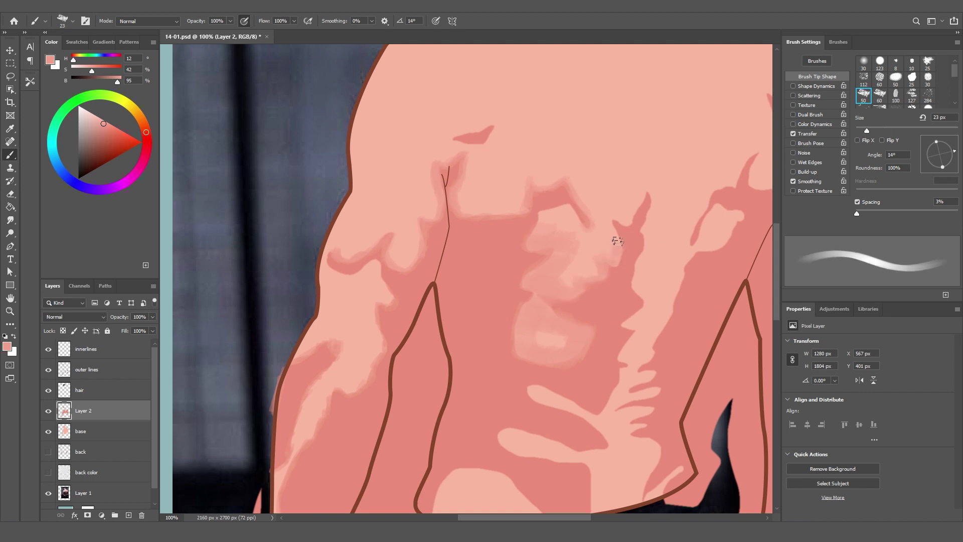
{"action": "mouse_move", "coordinate": [649, 196]}
{"action": "left_mouse_down"}
{"action": "mouse_move", "coordinate": [628, 333]}
{"action": "mouse_move", "coordinate": [633, 368]}
{"action": "mouse_move", "coordinate": [614, 390]}
{"action": "left_mouse_up"}
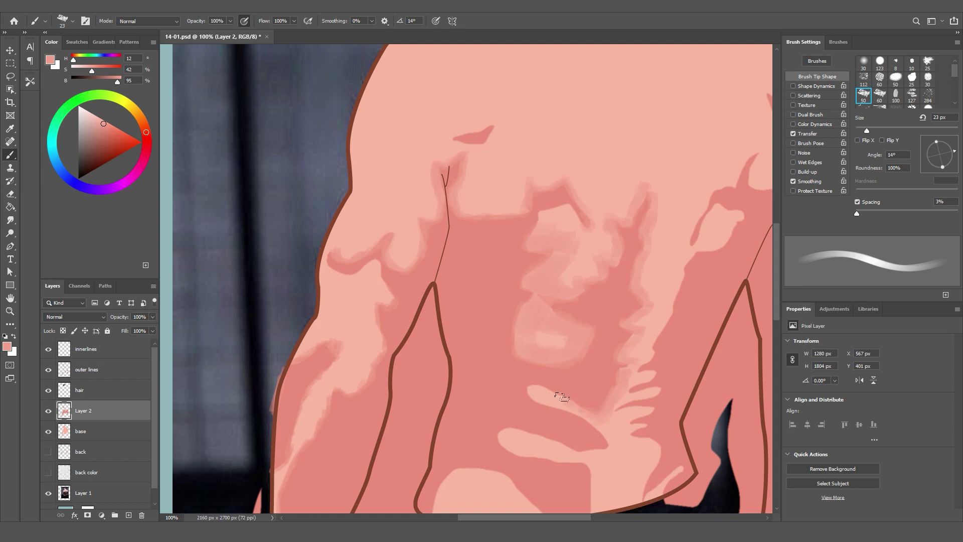
{"action": "left_click_drag", "start_coordinate": [551, 407], "coordinate": [610, 440]}
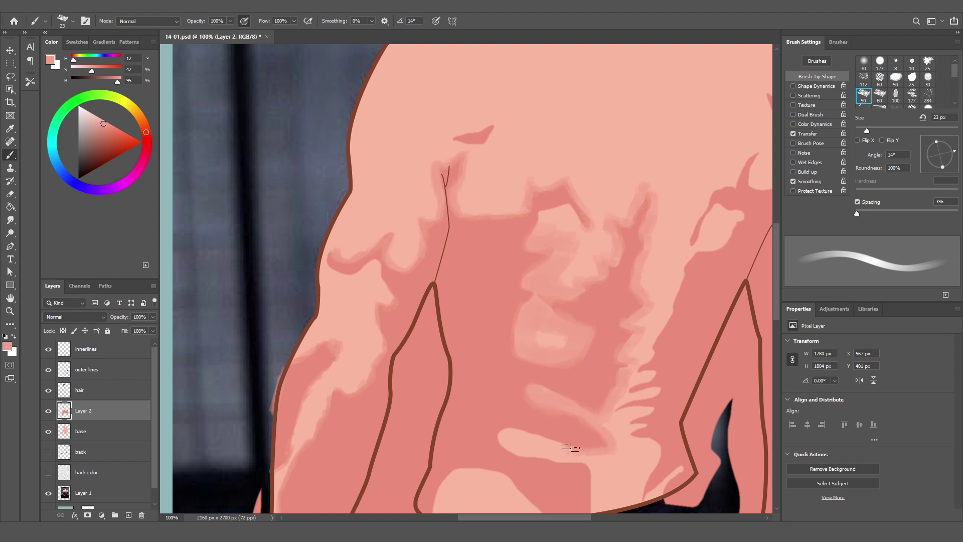
{"action": "scroll", "coordinate": [587, 465], "scroll_direction": "down", "scroll_amount": 2}
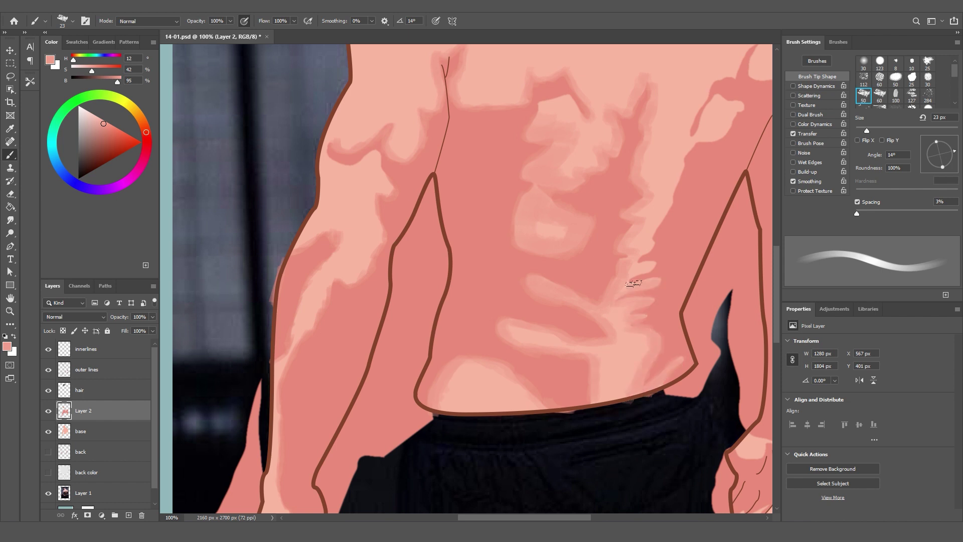
{"action": "scroll", "coordinate": [652, 346], "scroll_direction": "up", "scroll_amount": 2}
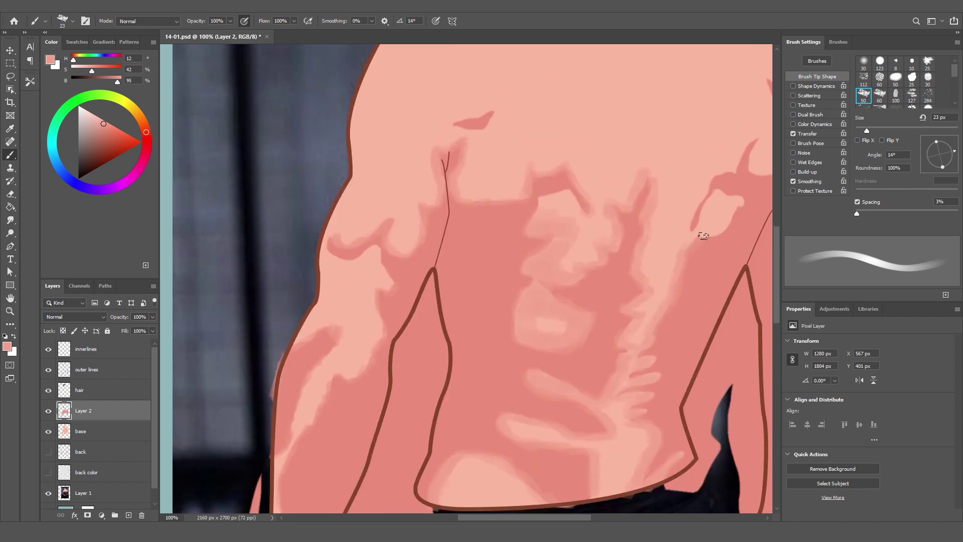
{"action": "mouse_move", "coordinate": [739, 210]}
{"action": "left_mouse_down"}
{"action": "mouse_move", "coordinate": [699, 221]}
{"action": "mouse_move", "coordinate": [715, 231]}
{"action": "left_mouse_up"}
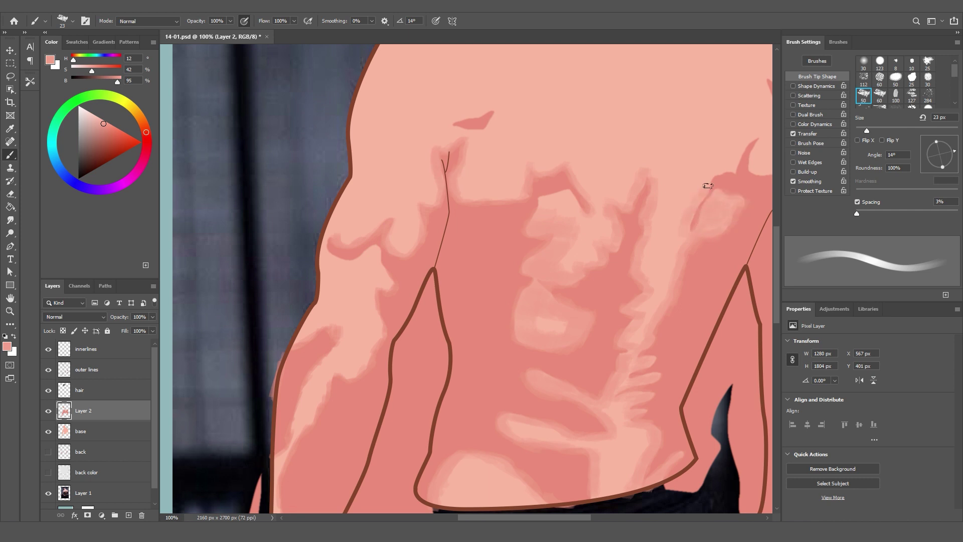
Repaint skin shading down from the armpit line with a 21 px brush
{"action": "scroll", "coordinate": [633, 160], "scroll_direction": "right", "scroll_amount": 2}
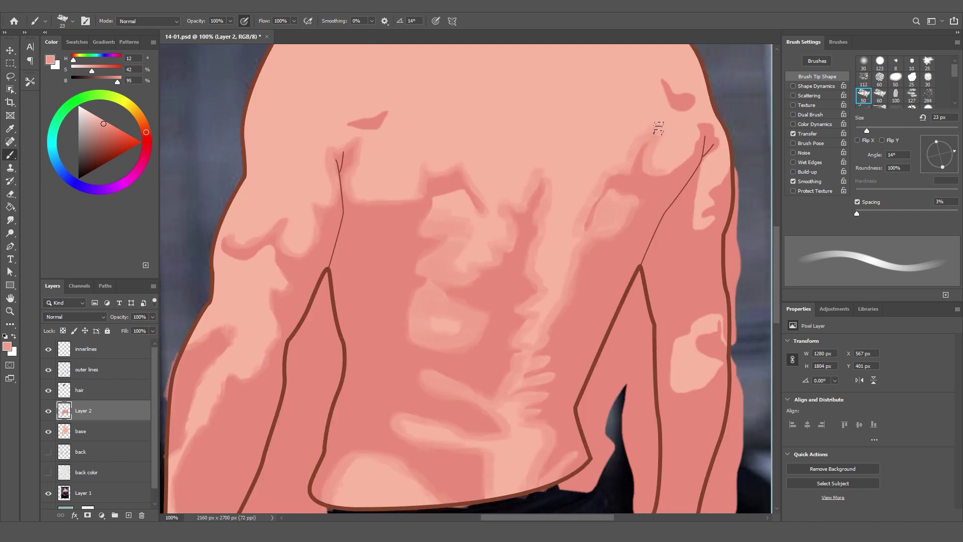
{"action": "left_click_drag", "start_coordinate": [709, 160], "coordinate": [696, 227]}
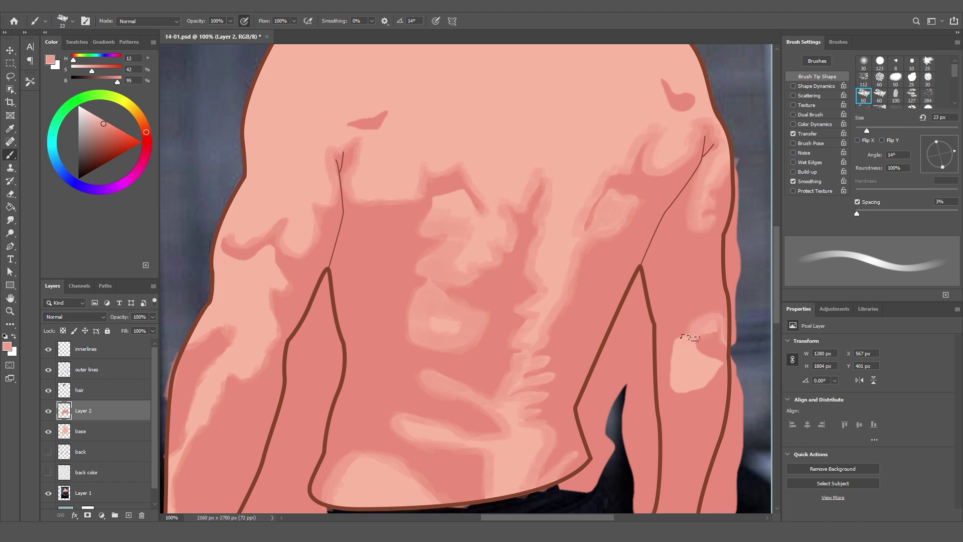
{"action": "key", "text": "period"}
{"action": "scroll", "coordinate": [779, 285], "scroll_direction": "down", "scroll_amount": 5}
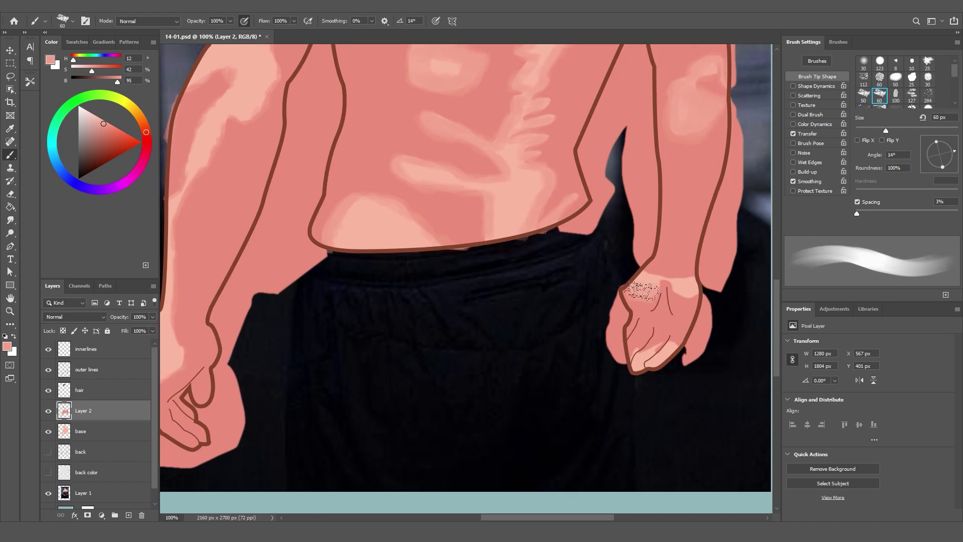
{"action": "scroll", "coordinate": [653, 359], "scroll_direction": "up", "scroll_amount": 10}
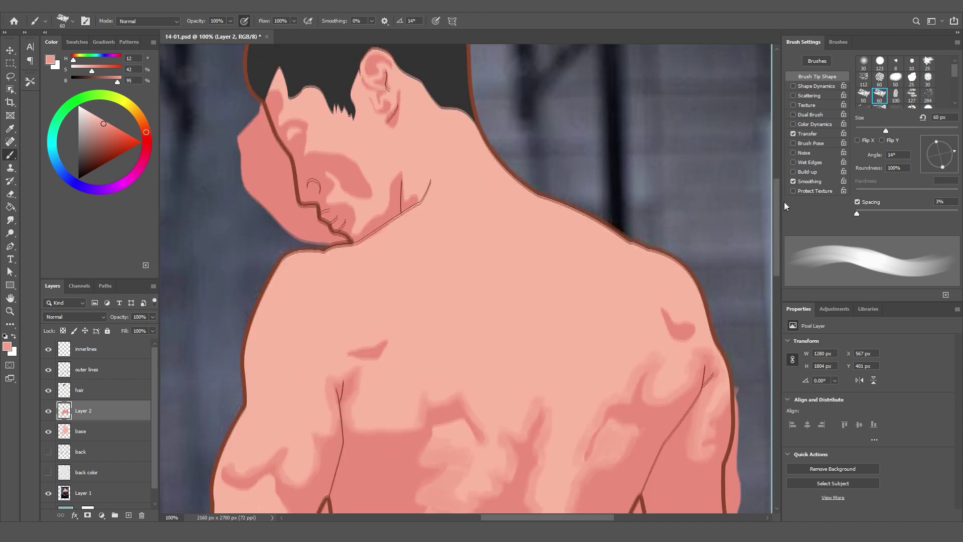
{"action": "key", "text": "comma"}
Hide the flat skin base and paint salmon shading along the back, neck and spine
{"action": "left_click", "coordinate": [49, 431]}
{"action": "left_click_drag", "start_coordinate": [551, 407], "coordinate": [559, 400]}
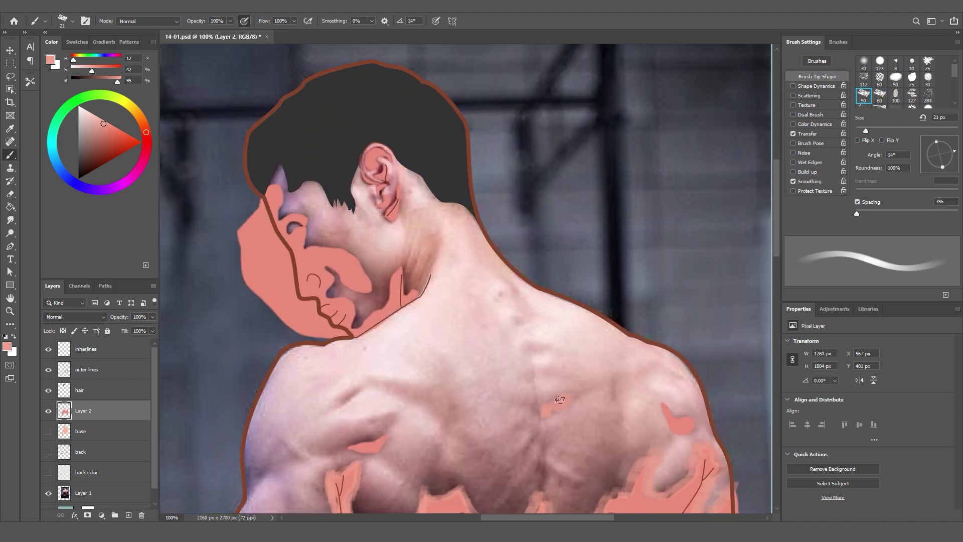
{"action": "left_click_drag", "start_coordinate": [523, 312], "coordinate": [515, 289]}
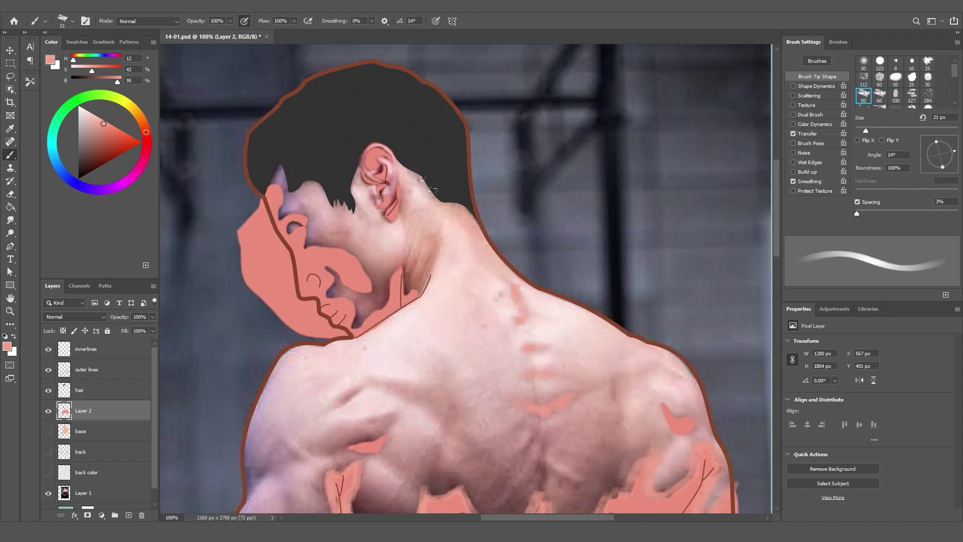
{"action": "left_click_drag", "start_coordinate": [432, 409], "coordinate": [437, 357]}
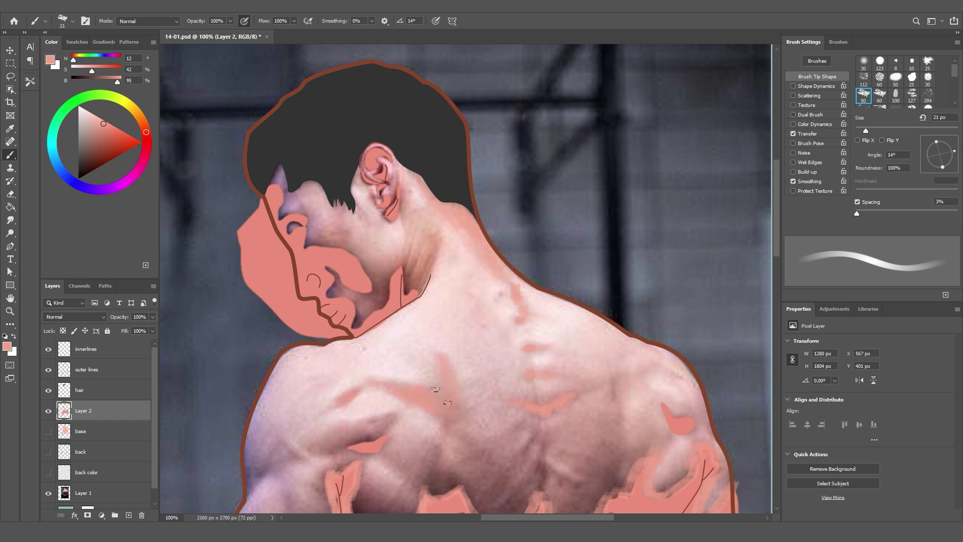
{"action": "scroll", "coordinate": [351, 352], "scroll_direction": "down", "scroll_amount": 5}
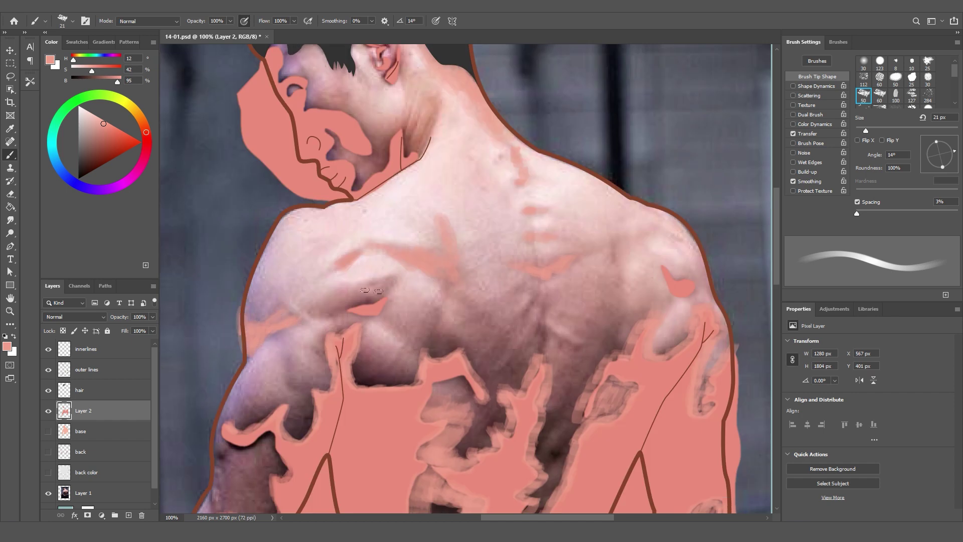
Sample a lighter skin colour, clip Layer 2 to the skin base and zoom out
{"action": "key", "text": "bracketleft"}
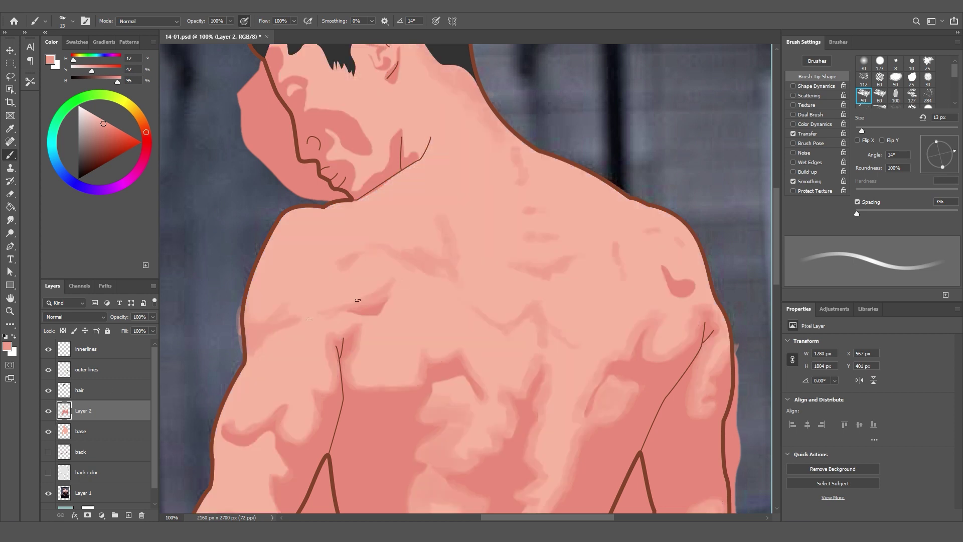
{"action": "left_click", "coordinate": [383, 281], "text": "alt"}
{"action": "key", "text": "bracketright"}
{"action": "key", "text": "bracketright"}
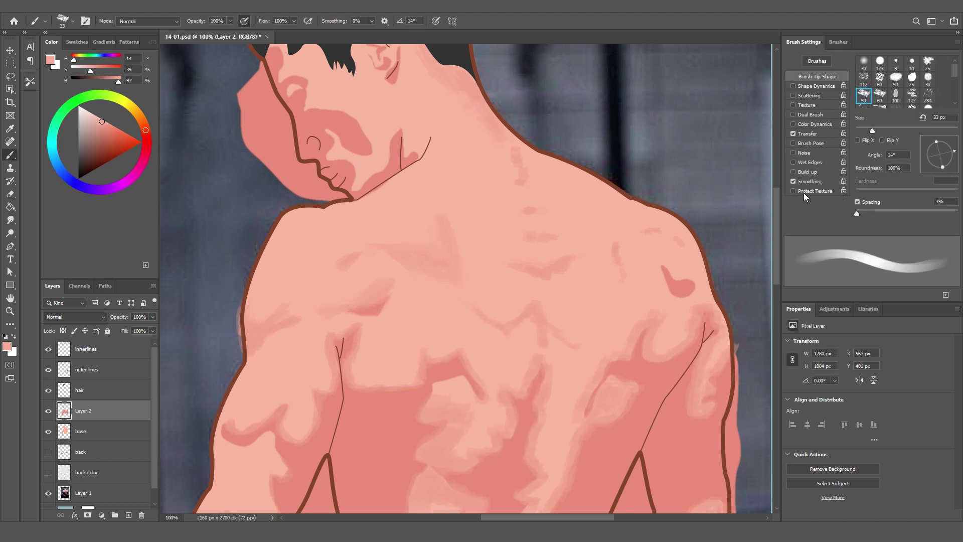
{"action": "key", "text": "ctrl+minus"}
{"action": "key", "text": "ctrl+minus"}
{"action": "key", "text": "ctrl+minus"}
{"action": "key", "text": "ctrl+alt+g"}
Add Layer 3 above the hair, paint near-black hair on top and clip it to the hair
{"action": "left_click", "coordinate": [85, 390]}
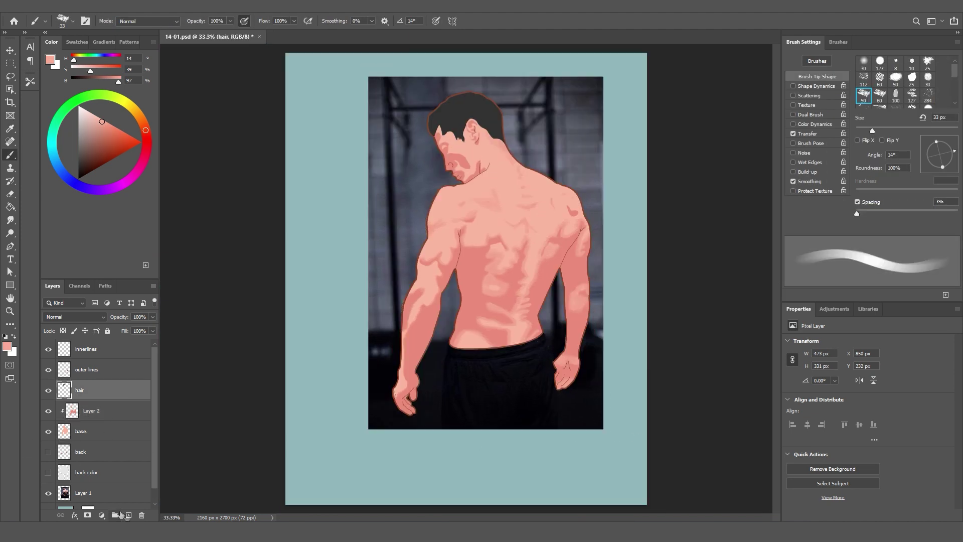
{"action": "key", "text": "ctrl+shift+alt+n"}
{"action": "left_click", "coordinate": [49, 452]}
{"action": "left_click", "coordinate": [451, 156], "text": "alt"}
{"action": "key", "text": "bracketright"}
{"action": "key", "text": "bracketright"}
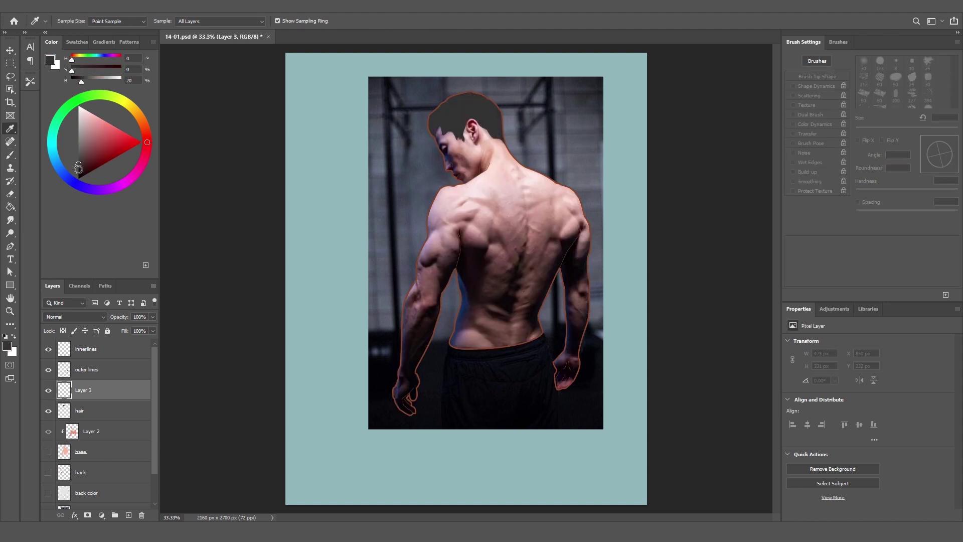
{"action": "left_click", "coordinate": [48, 410]}
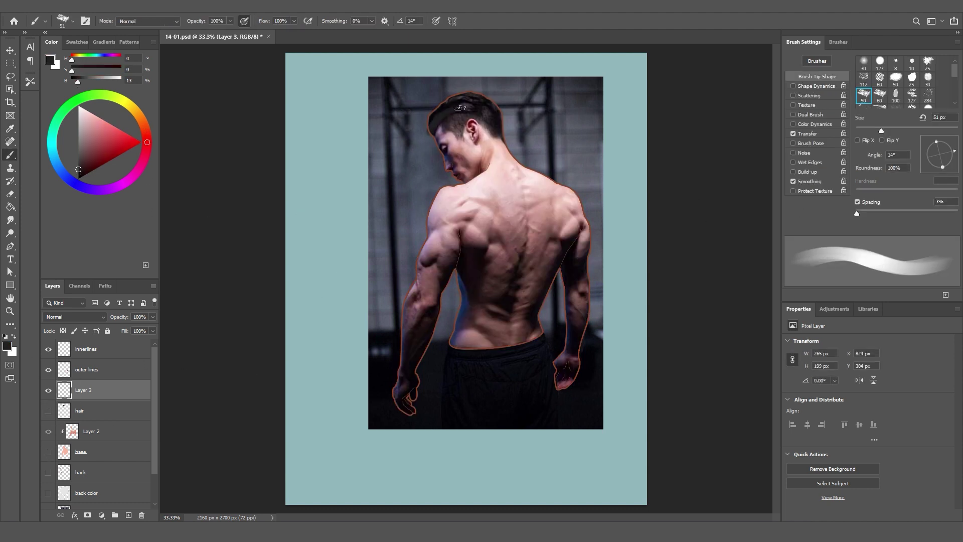
{"action": "left_click", "coordinate": [48, 410]}
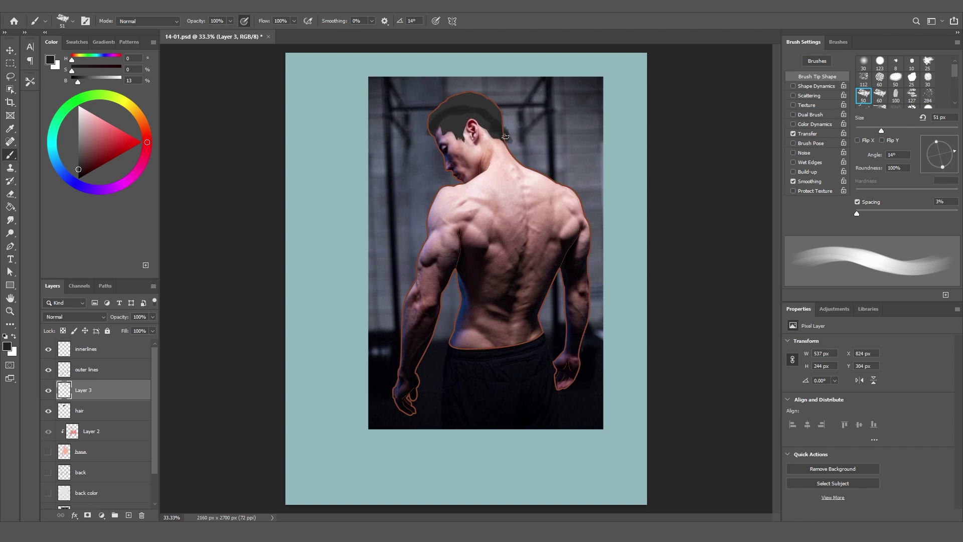
{"action": "mouse_move", "coordinate": [504, 125]}
{"action": "left_mouse_down"}
{"action": "mouse_move", "coordinate": [469, 98]}
{"action": "mouse_move", "coordinate": [432, 115]}
{"action": "left_mouse_up"}
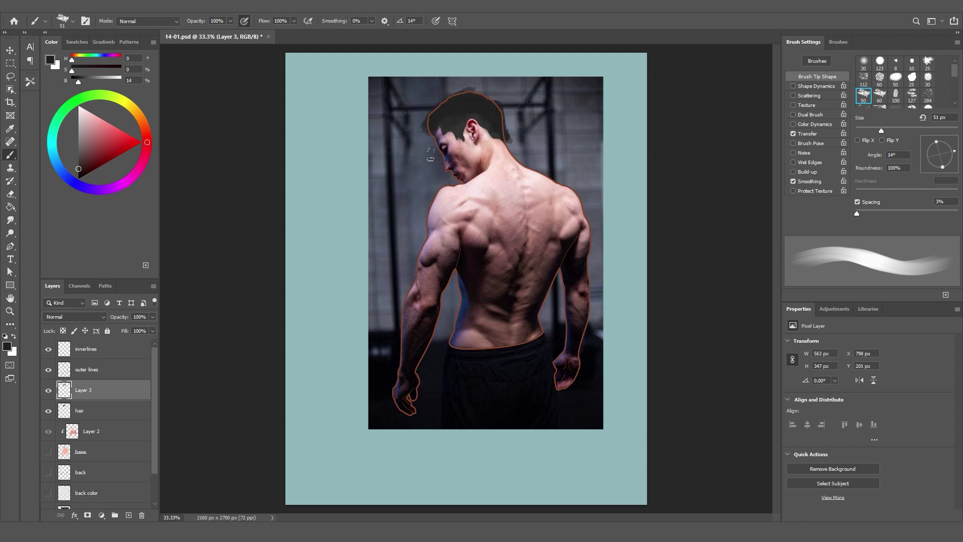
{"action": "key", "text": "ctrl+alt+g"}
Paint grey highlight streaks across the hair and crown with a 16 px brush
{"action": "scroll", "coordinate": [431, 155], "scroll_direction": "up", "scroll_amount": 2}
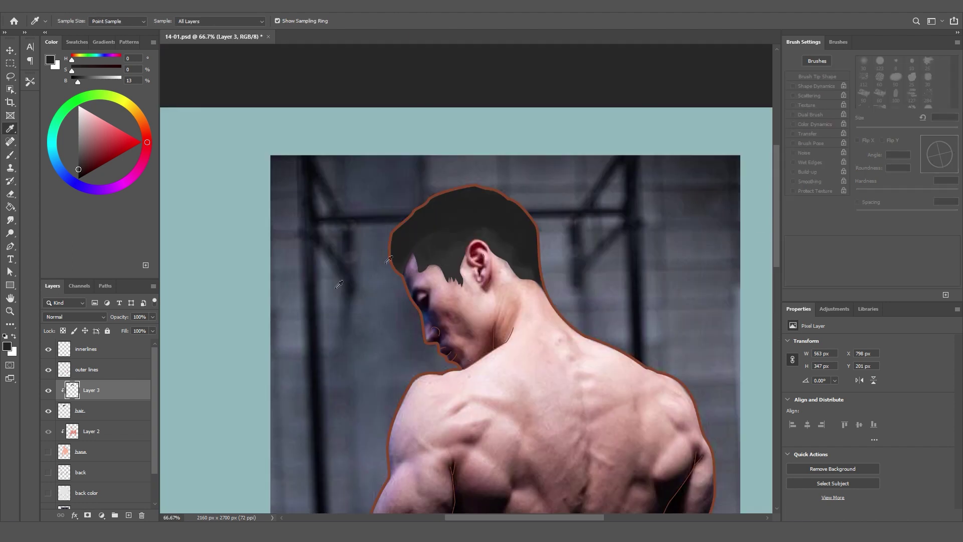
{"action": "left_click", "coordinate": [389, 260], "text": "alt"}
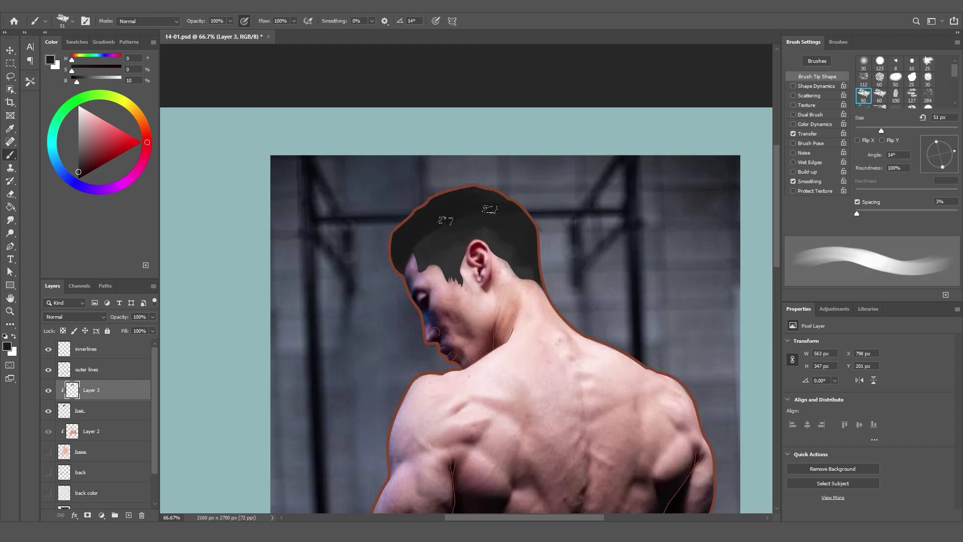
{"action": "left_click", "coordinate": [481, 208], "text": "alt"}
{"action": "key", "text": "bracketleft"}
{"action": "key", "text": "bracketleft"}
{"action": "key", "text": "bracketleft"}
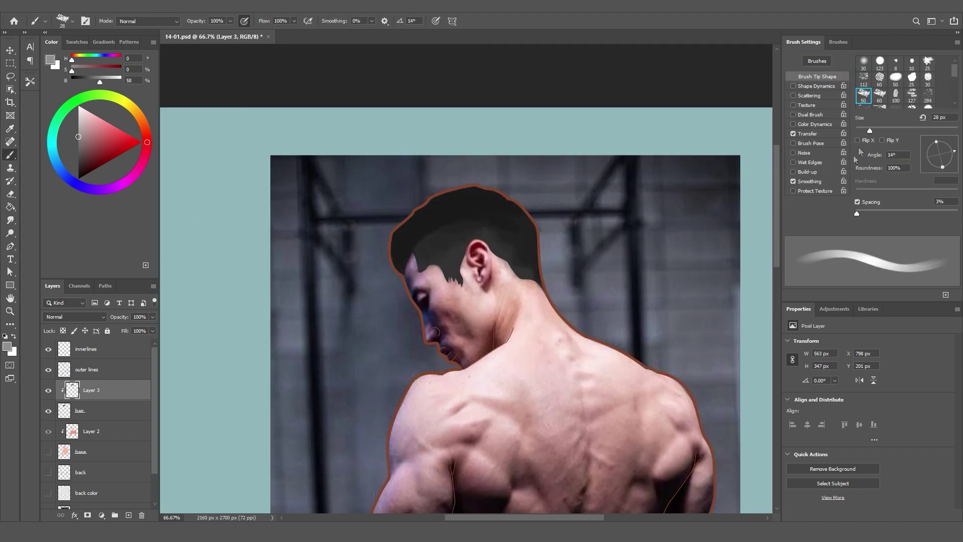
{"action": "left_click_drag", "start_coordinate": [477, 212], "coordinate": [441, 219]}
{"action": "left_click_drag", "start_coordinate": [504, 197], "coordinate": [466, 194]}
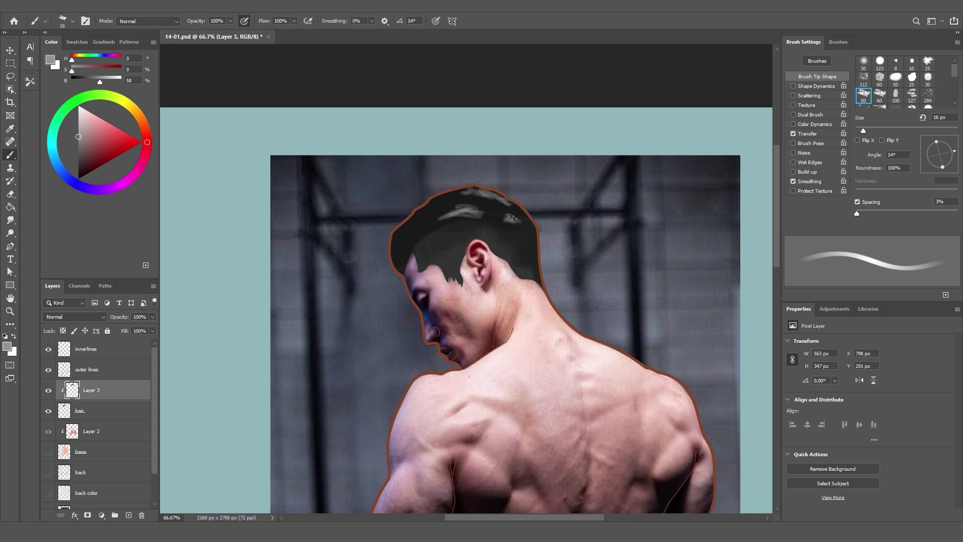
{"action": "left_click", "coordinate": [449, 214], "text": "alt"}
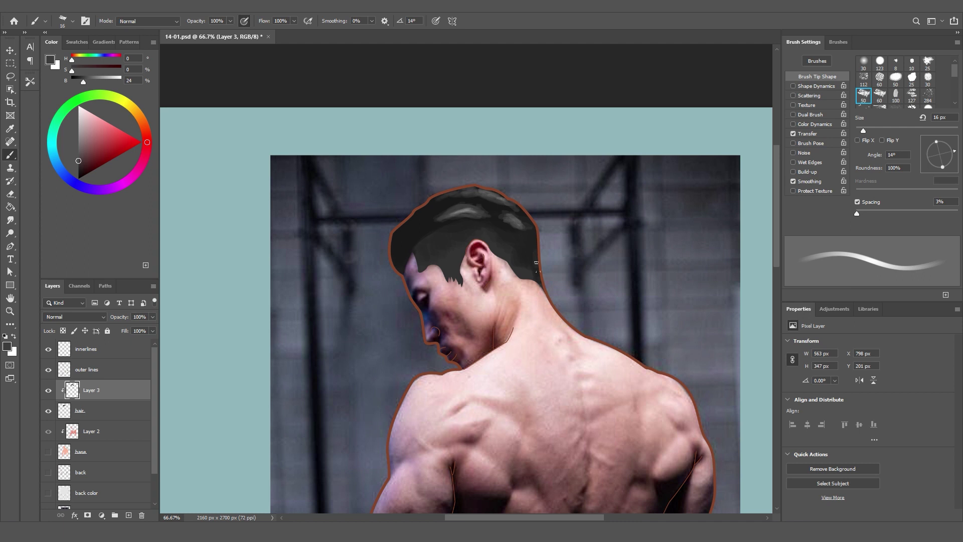
{"action": "left_click", "coordinate": [48, 452]}
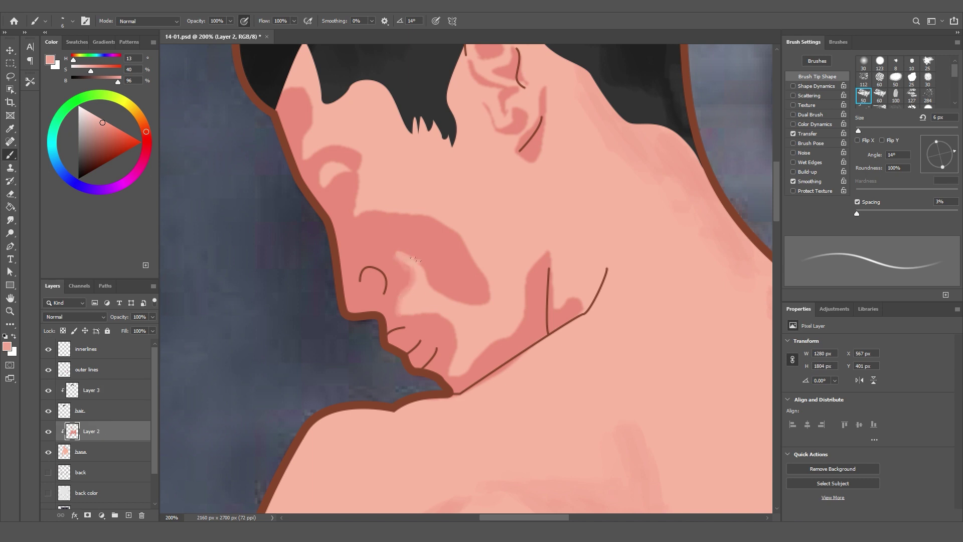
Paint light pink over the upper cheek shadow at 12 px, then shrink the brush to 7 px
{"action": "left_click_drag", "start_coordinate": [859, 132], "coordinate": [862, 130]}
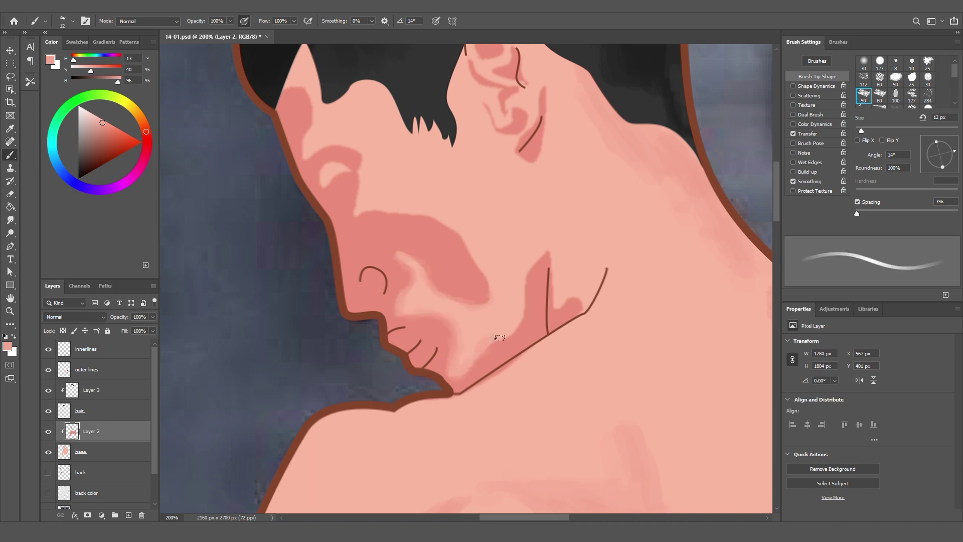
{"action": "mouse_move", "coordinate": [306, 150]}
{"action": "left_mouse_down"}
{"action": "mouse_move", "coordinate": [312, 96]}
{"action": "mouse_move", "coordinate": [334, 150]}
{"action": "left_mouse_up"}
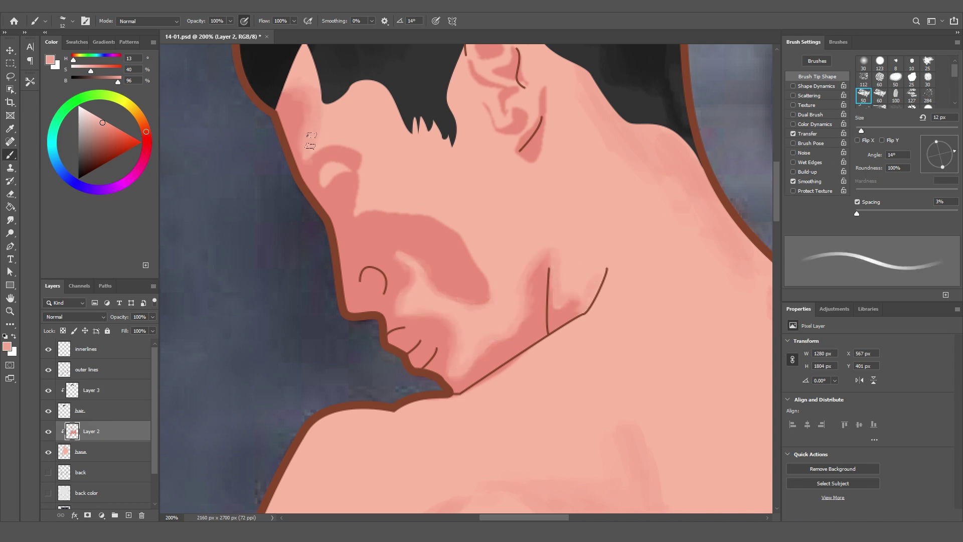
{"action": "scroll", "coordinate": [548, 298], "scroll_direction": "up", "scroll_amount": 3}
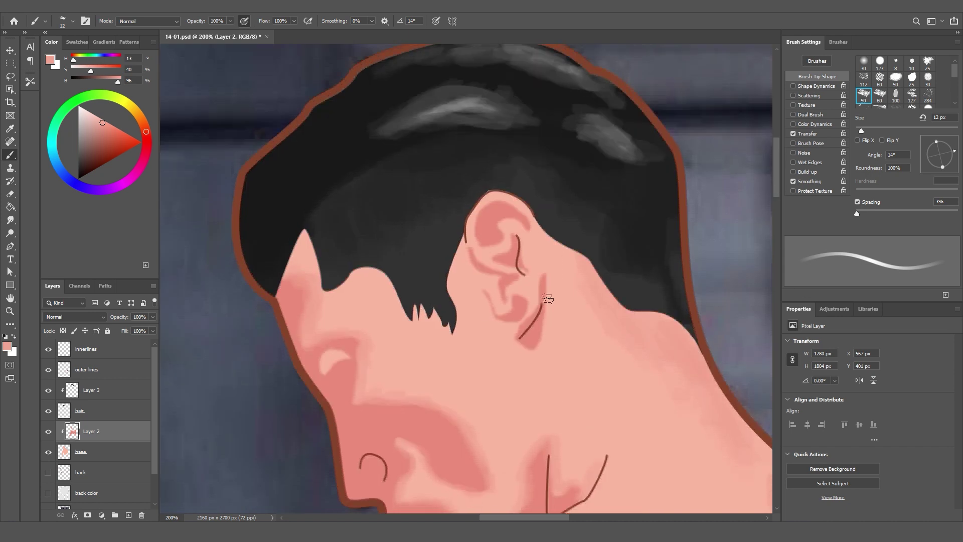
{"action": "key", "text": "bracketleft"}
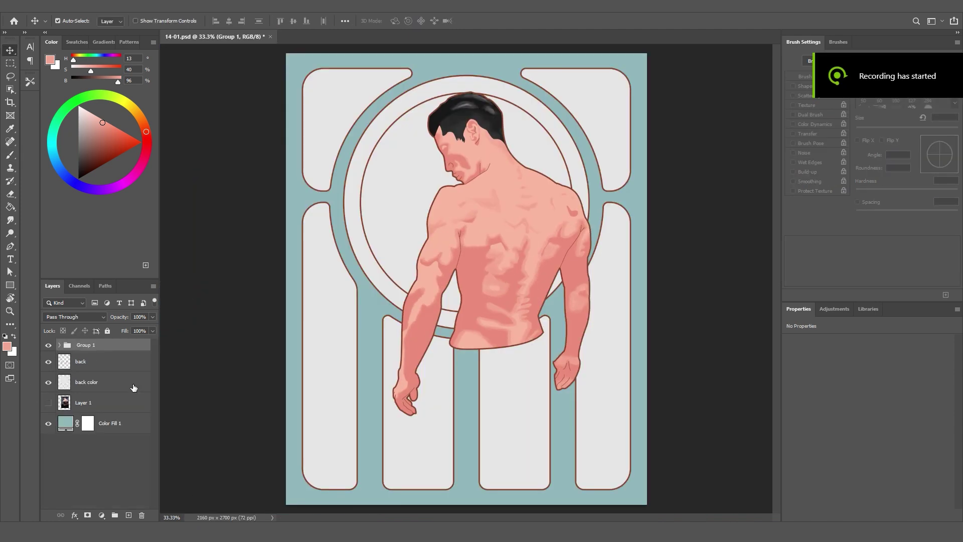
Give the back color layer a muted teal Color Overlay, starting from #6fa29d
{"action": "double_click", "coordinate": [134, 387]}
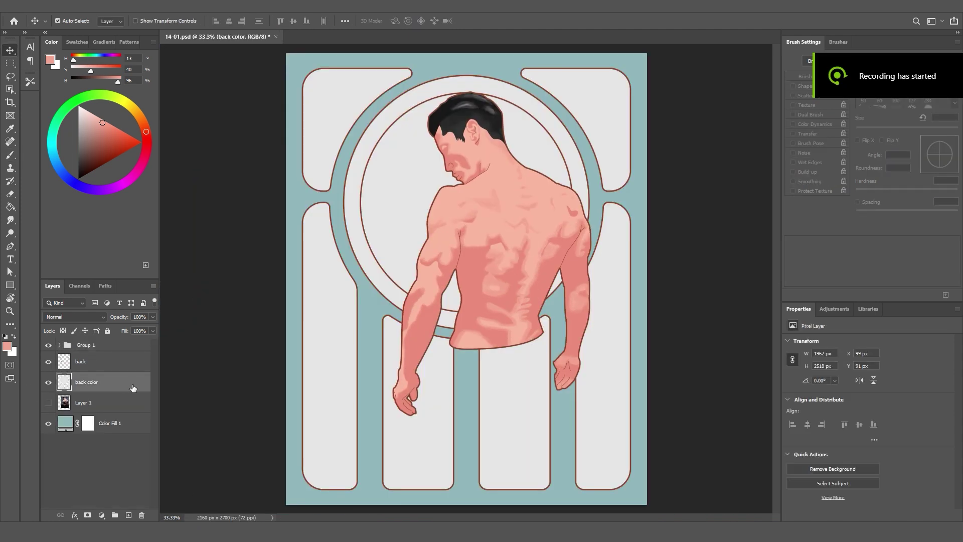
{"action": "left_click", "coordinate": [597, 384]}
{"action": "left_click", "coordinate": [809, 285]}
{"action": "type", "text": "6fa29d"}
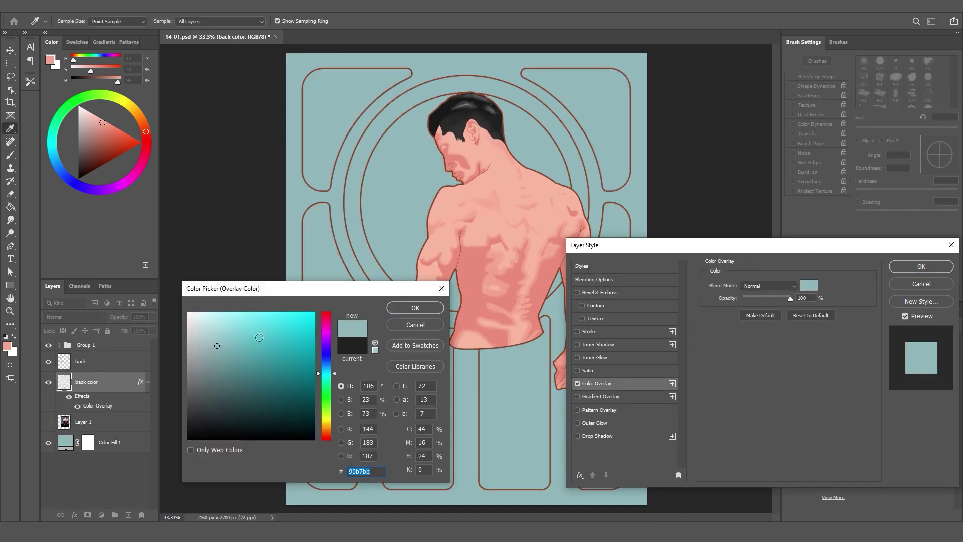
{"action": "left_click", "coordinate": [241, 369]}
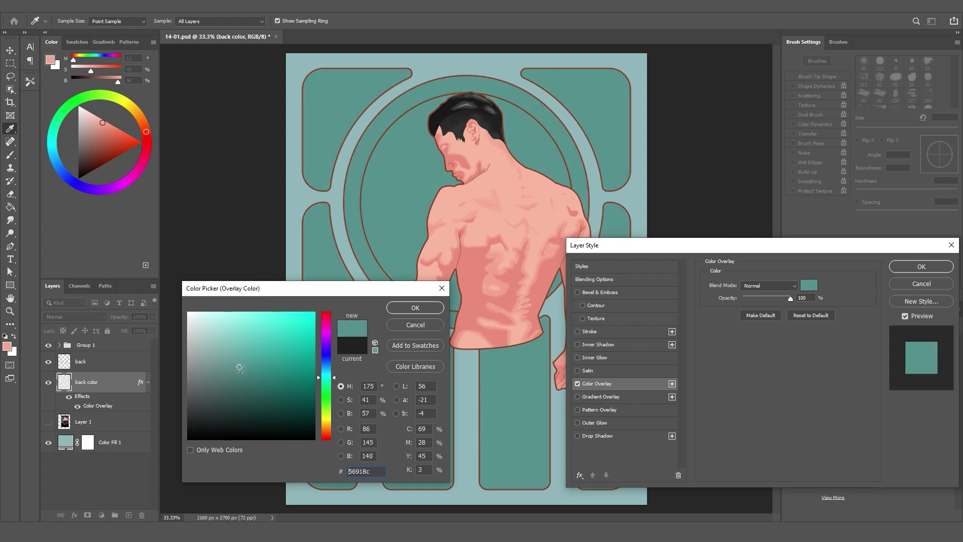
{"action": "left_click_drag", "start_coordinate": [335, 380], "coordinate": [334, 404]}
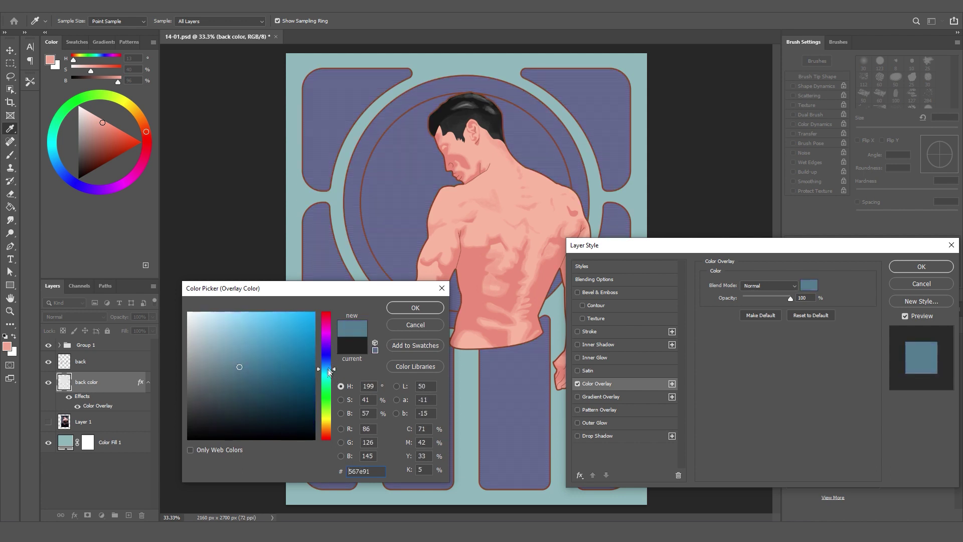
{"action": "left_click_drag", "start_coordinate": [335, 404], "coordinate": [334, 431]}
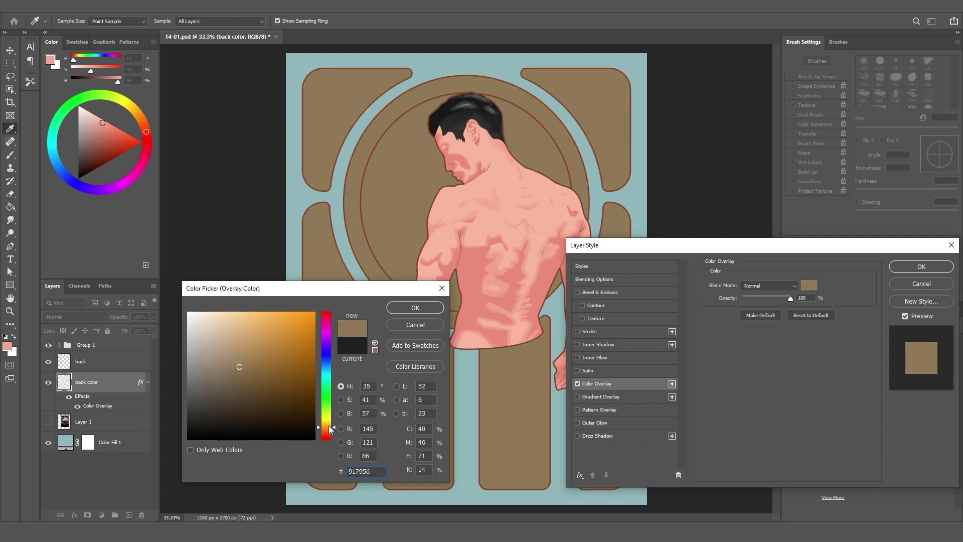
{"action": "left_click", "coordinate": [416, 367]}
{"action": "left_click", "coordinate": [406, 325]}
{"action": "left_click", "coordinate": [809, 285]}
{"action": "left_click", "coordinate": [330, 378]}
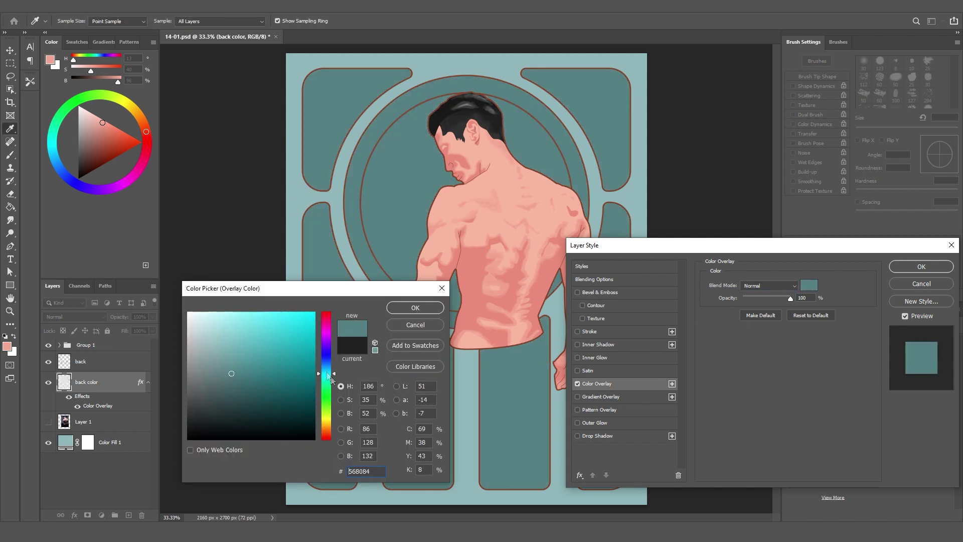
{"action": "left_click", "coordinate": [416, 307]}
{"action": "left_click", "coordinate": [922, 267]}
Change the Color Fill 1 background to pale cyan
{"action": "double_click", "coordinate": [65, 442]}
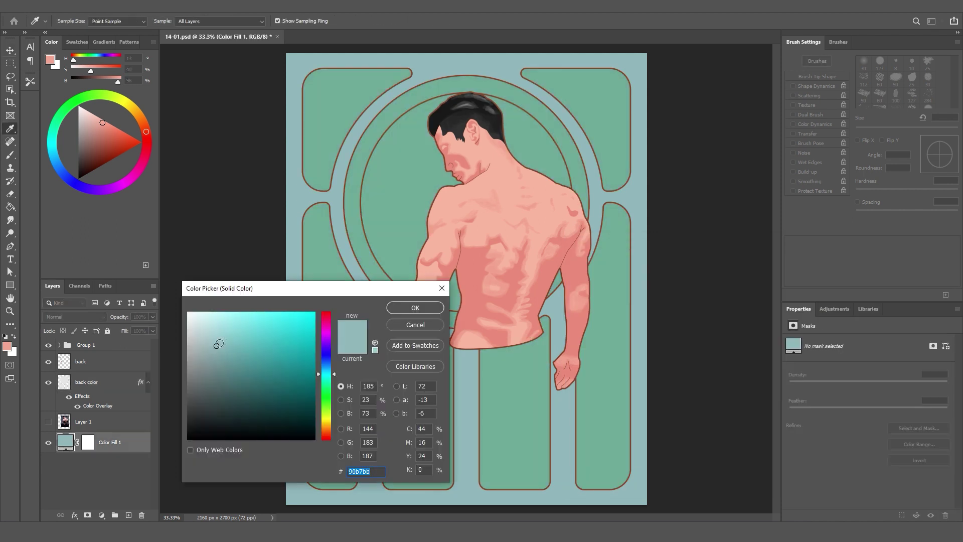
{"action": "left_click", "coordinate": [218, 329]}
{"action": "left_click", "coordinate": [399, 308]}
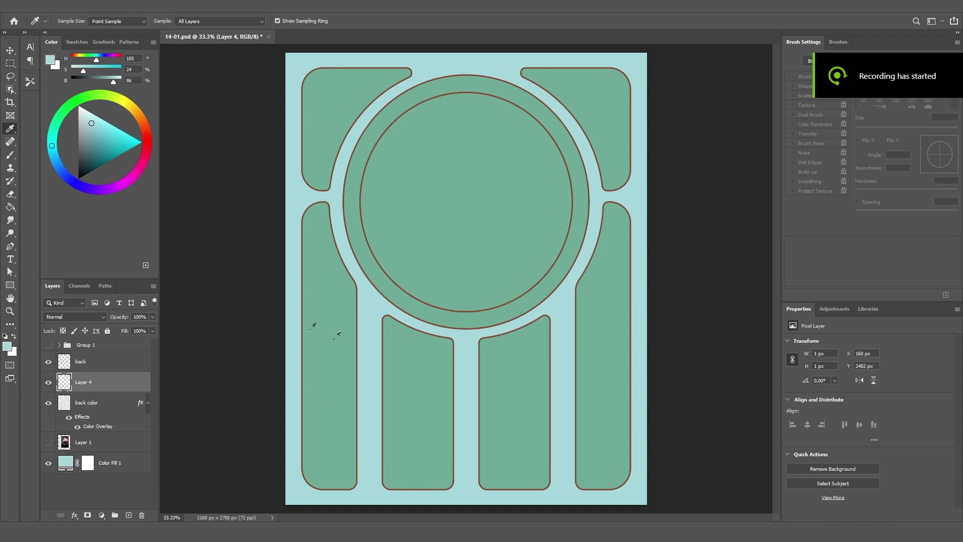
Paint lines in the lower left panel and place a full-height vertical mirror axis at the page centre
{"action": "left_click", "coordinate": [309, 472]}
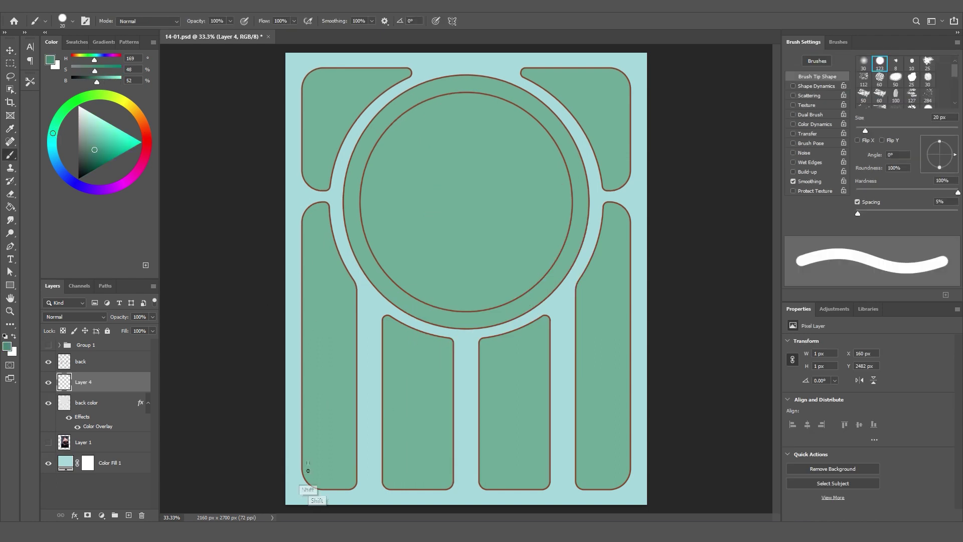
{"action": "left_click", "coordinate": [308, 224], "text": "shift"}
{"action": "left_click", "coordinate": [318, 484]}
{"action": "key", "text": "ctrl+t"}
{"action": "left_click_drag", "start_coordinate": [308, 352], "coordinate": [465, 277]}
{"action": "left_click_drag", "start_coordinate": [466, 103], "coordinate": [465, 50]}
{"action": "left_click_drag", "start_coordinate": [466, 451], "coordinate": [466, 448]}
{"action": "key", "text": "Return"}
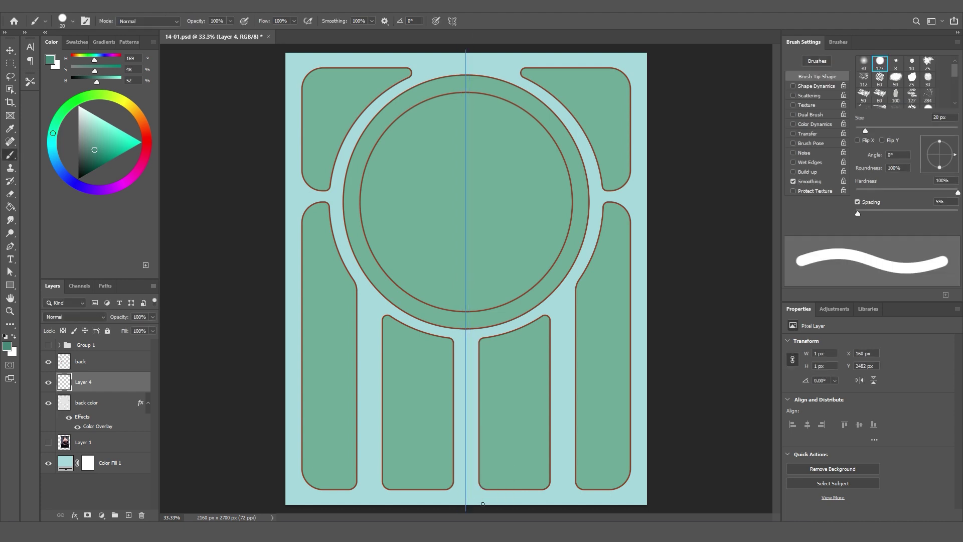
Paint mirrored straight lines in the lower side panels and the two centre panels
{"action": "left_click", "coordinate": [309, 471]}
{"action": "left_click", "coordinate": [310, 222], "text": "shift"}
{"action": "left_click", "coordinate": [320, 484]}
{"action": "left_click", "coordinate": [345, 484], "text": "shift"}
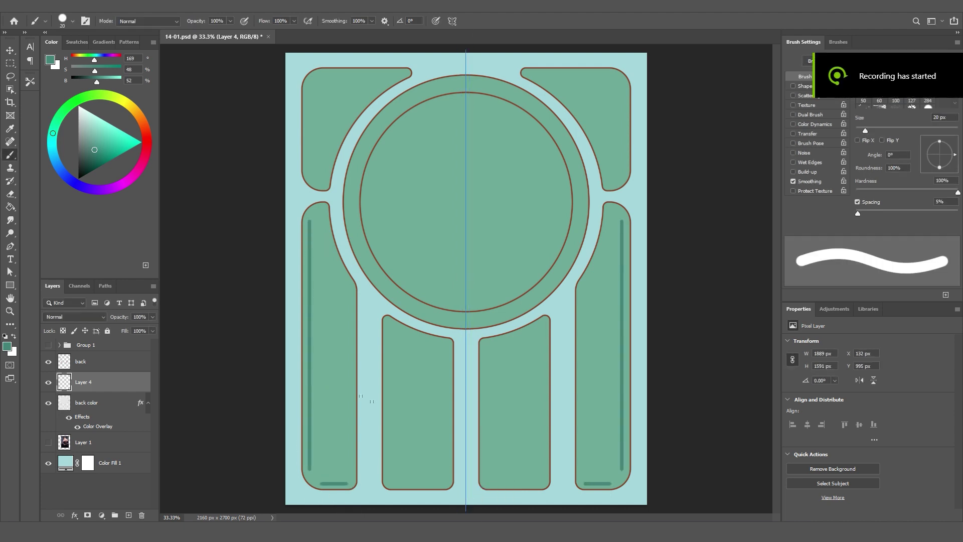
{"action": "left_click", "coordinate": [390, 326]}
{"action": "left_click", "coordinate": [390, 476], "text": "shift"}
{"action": "left_click", "coordinate": [402, 481]}
{"action": "left_click", "coordinate": [440, 480], "text": "shift"}
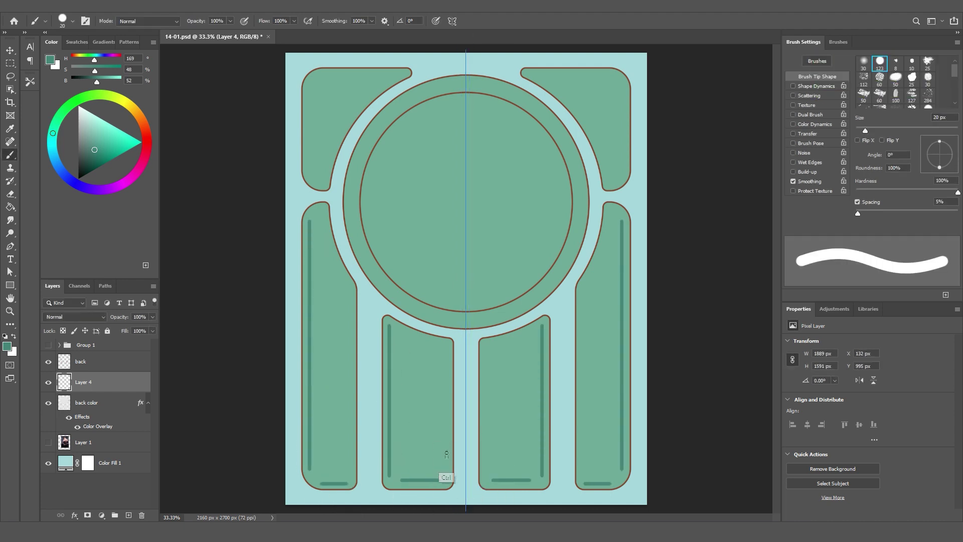
{"action": "left_click", "coordinate": [444, 466]}
{"action": "left_click", "coordinate": [443, 359], "text": "shift"}
Add mirrored lines in the top corner panels and verticals in both tall side panels
{"action": "left_click", "coordinate": [308, 168]}
{"action": "left_click", "coordinate": [308, 94], "text": "shift"}
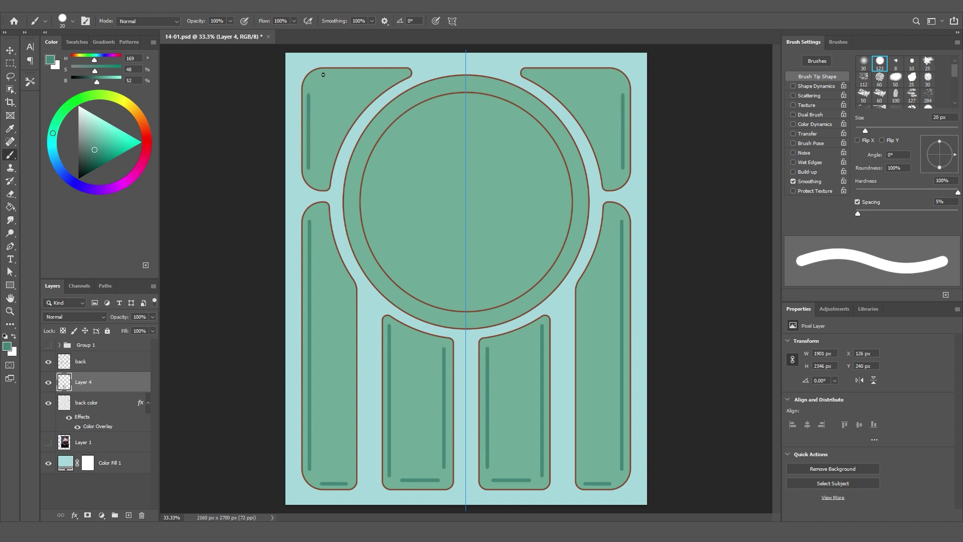
{"action": "left_click", "coordinate": [322, 75]}
{"action": "left_click", "coordinate": [394, 75], "text": "shift"}
{"action": "left_click", "coordinate": [350, 296]}
{"action": "left_click", "coordinate": [349, 467], "text": "shift"}
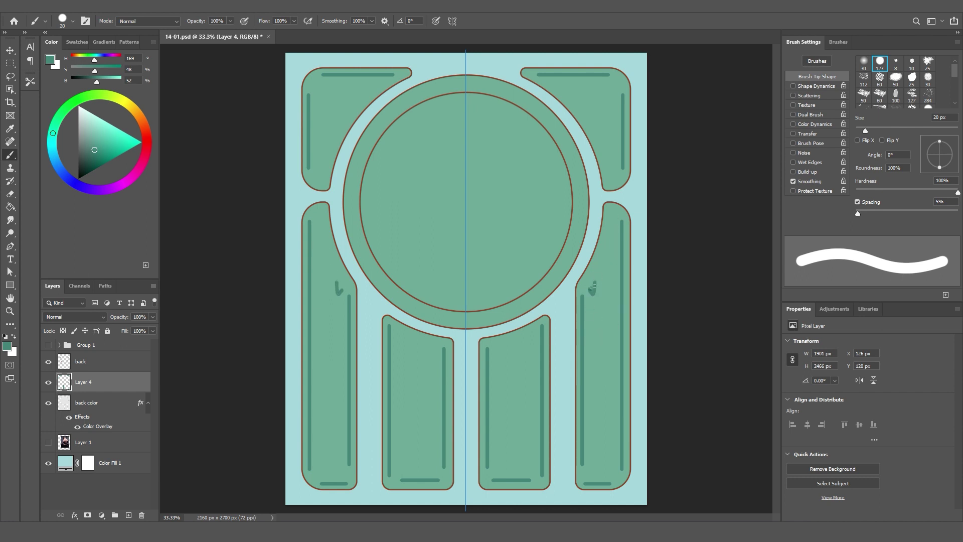
{"action": "key", "text": "ctrl+z"}
Draw mirrored dashes, a lower-panel diagonal and small curved corner marks
{"action": "mouse_move", "coordinate": [498, 358]}
{"action": "left_mouse_down"}
{"action": "mouse_move", "coordinate": [530, 358]}
{"action": "mouse_move", "coordinate": [525, 461]}
{"action": "left_mouse_up"}
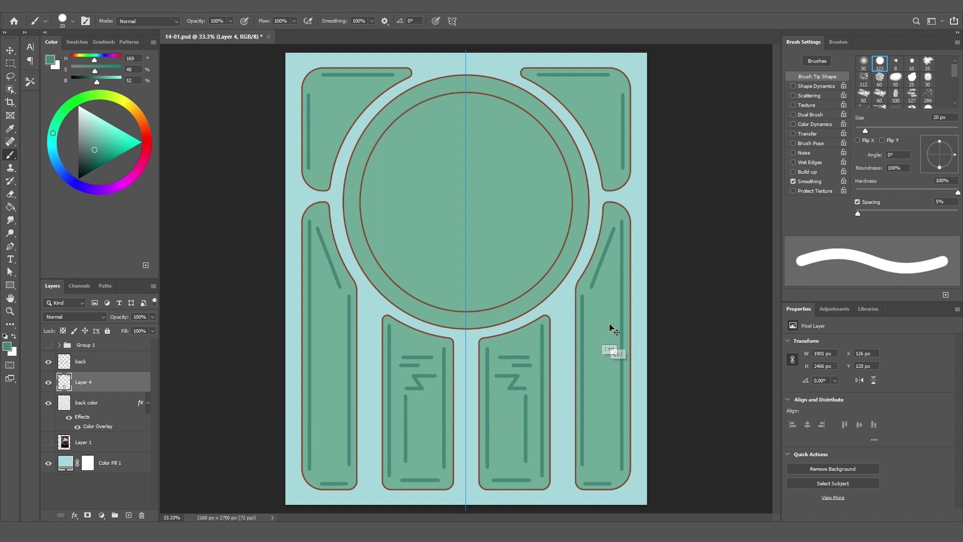
{"action": "left_click_drag", "start_coordinate": [590, 294], "coordinate": [609, 295]}
{"action": "left_click_drag", "start_coordinate": [600, 285], "coordinate": [613, 285]}
{"action": "left_click_drag", "start_coordinate": [605, 272], "coordinate": [616, 271]}
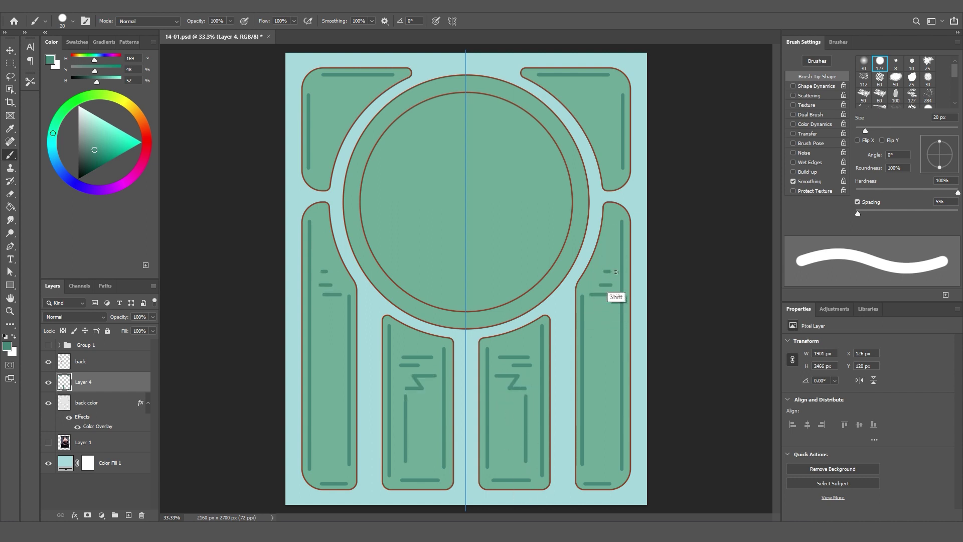
{"action": "mouse_move", "coordinate": [613, 225]}
{"action": "left_mouse_down"}
{"action": "mouse_move", "coordinate": [614, 263]}
{"action": "mouse_move", "coordinate": [607, 256]}
{"action": "left_mouse_up"}
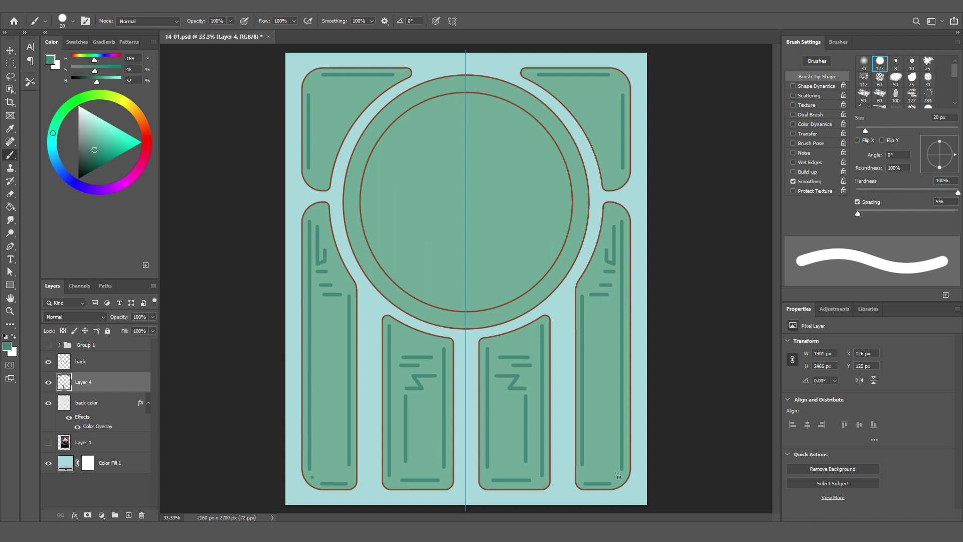
{"action": "mouse_move", "coordinate": [619, 475]}
{"action": "left_mouse_down"}
{"action": "mouse_move", "coordinate": [592, 448]}
{"action": "mouse_move", "coordinate": [612, 312]}
{"action": "left_mouse_up"}
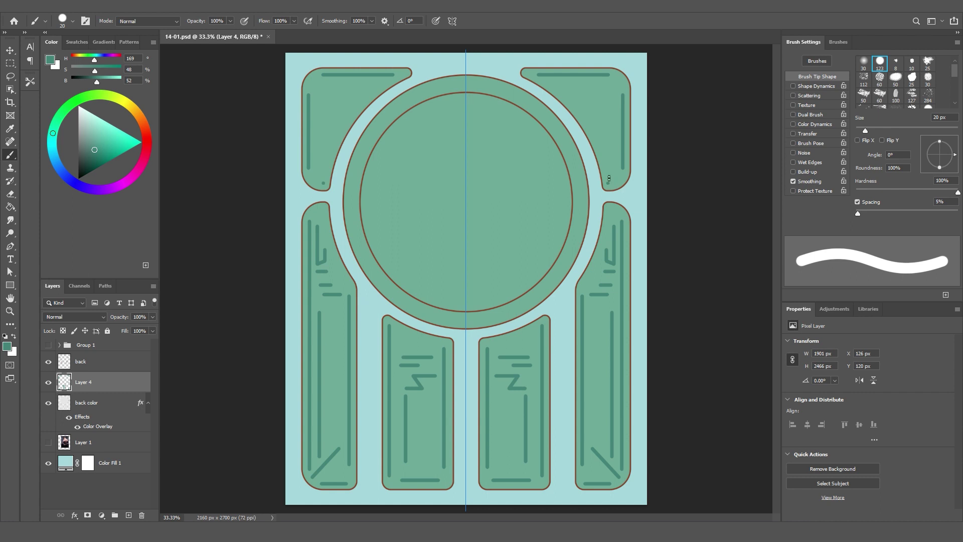
{"action": "left_click_drag", "start_coordinate": [609, 183], "coordinate": [619, 177]}
Add a Stroke layer effect to the Layer 4 ornaments
{"action": "double_click", "coordinate": [128, 382]}
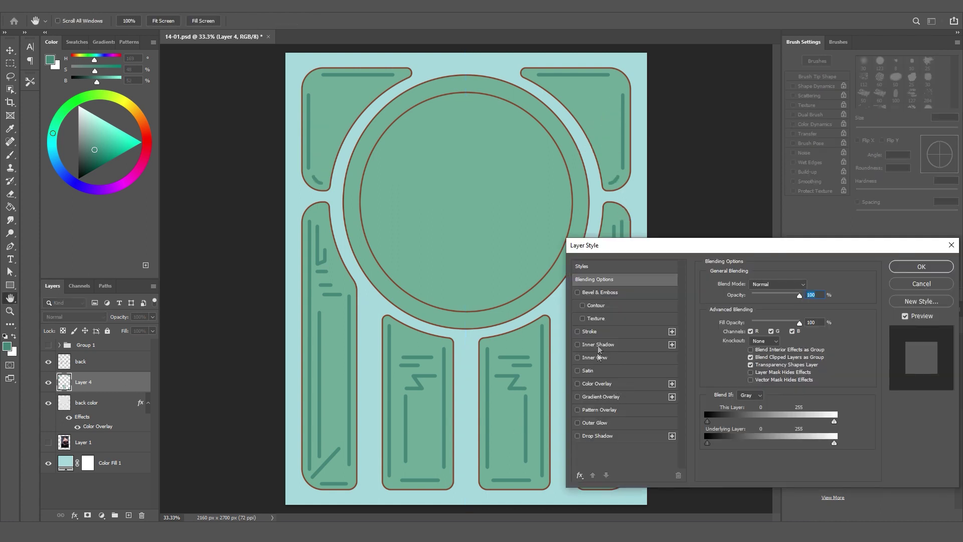
{"action": "left_click", "coordinate": [592, 332]}
{"action": "key", "text": "Return"}
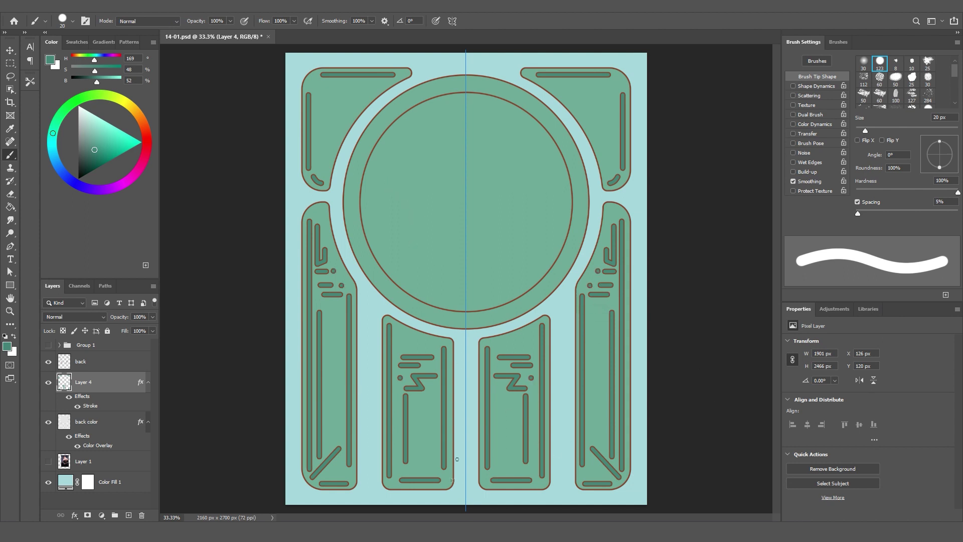
Stamp mirrored round dots across the panels with a 70 px brush
{"action": "left_click_drag", "start_coordinate": [865, 131], "coordinate": [891, 130]}
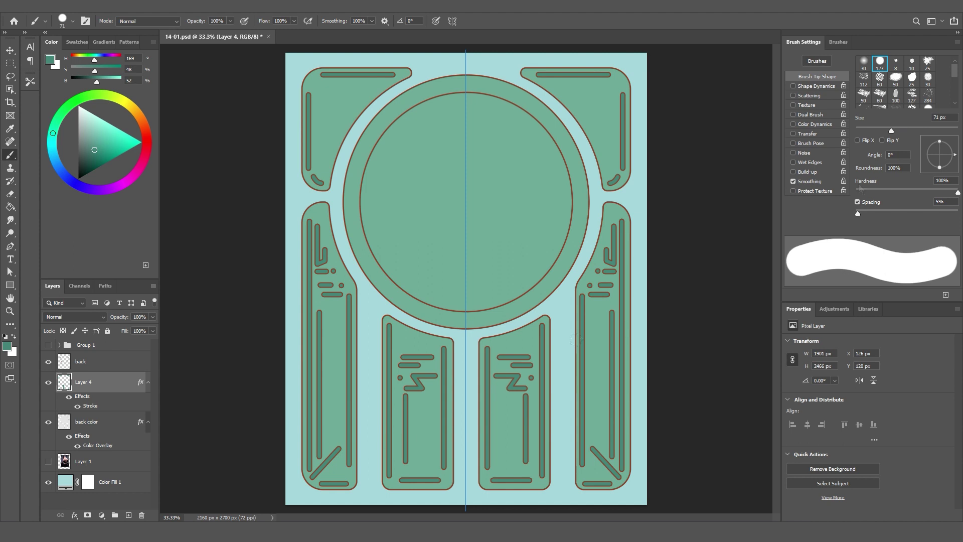
{"action": "left_click", "coordinate": [595, 470]}
{"action": "left_click", "coordinate": [501, 466]}
{"action": "left_click", "coordinate": [336, 309]}
Stamp mirrored round dots, then paint pale mint vertical and diagonal lines in the side panels at 20 px
{"action": "left_click", "coordinate": [502, 345]}
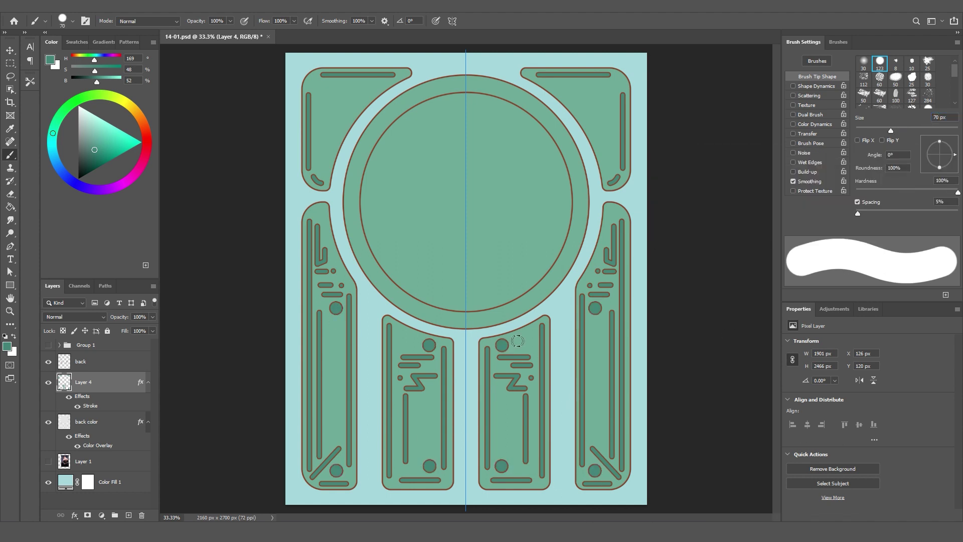
{"action": "left_click_drag", "start_coordinate": [891, 130], "coordinate": [866, 131]}
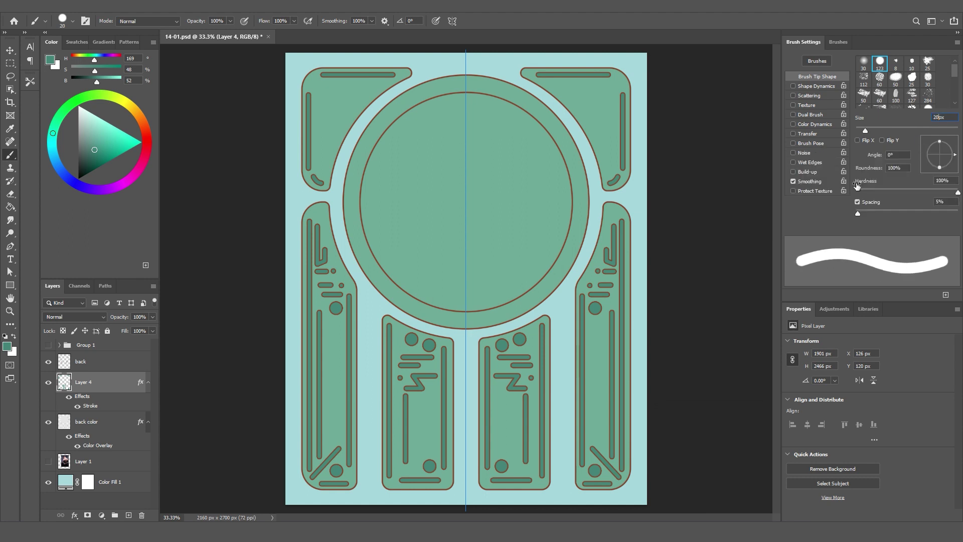
{"action": "left_click", "coordinate": [369, 437], "text": "alt"}
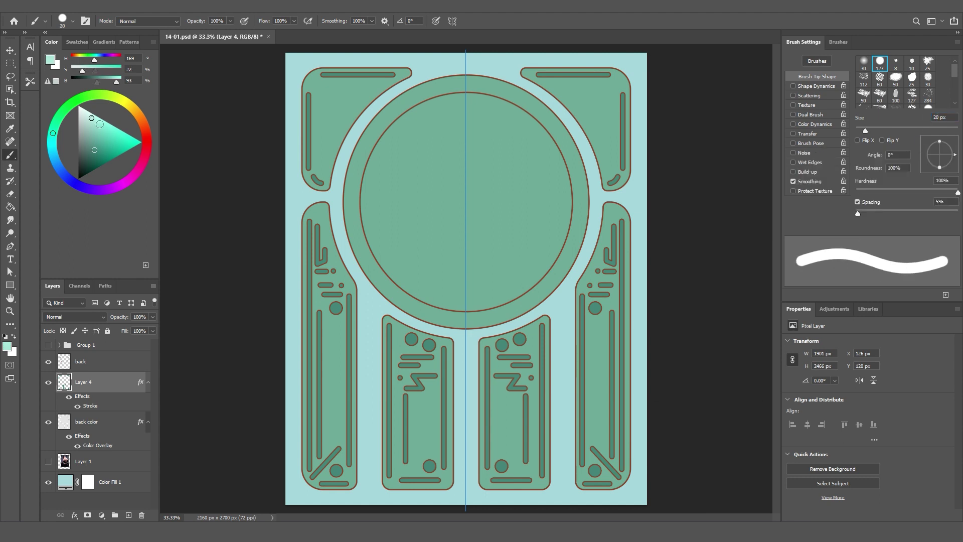
{"action": "left_click", "coordinate": [328, 446], "text": "alt"}
{"action": "left_click_drag", "start_coordinate": [328, 445], "coordinate": [327, 391]}
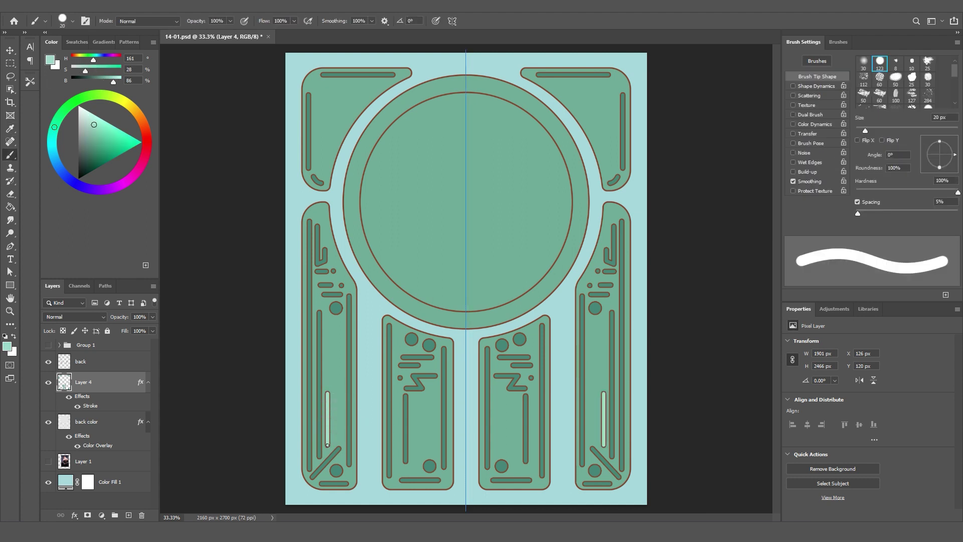
{"action": "mouse_move", "coordinate": [329, 446]}
{"action": "left_mouse_down"}
{"action": "mouse_move", "coordinate": [341, 431]}
{"action": "mouse_move", "coordinate": [329, 363]}
{"action": "left_mouse_up"}
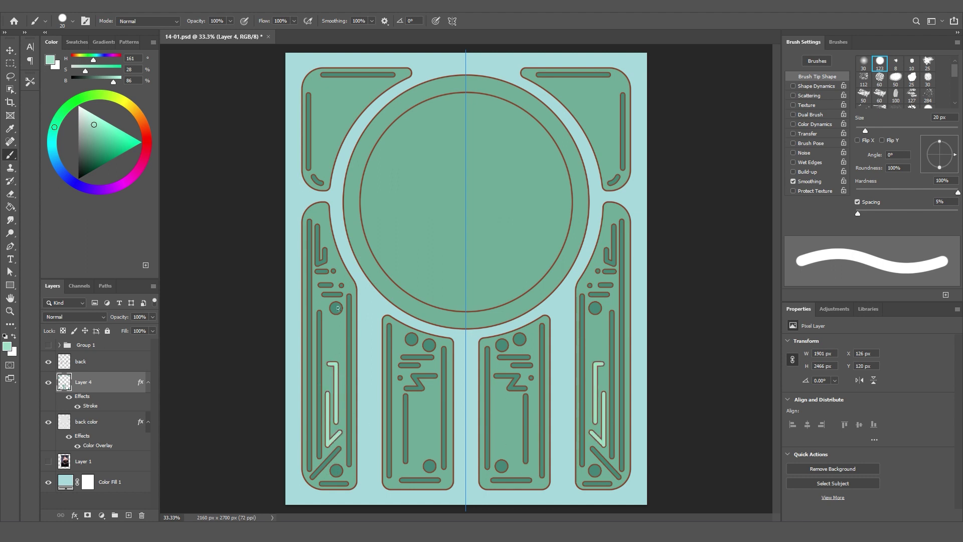
Paint light lines in the centre and top corner panels, 70 px light dots, then dark green lines
{"action": "left_click_drag", "start_coordinate": [433, 453], "coordinate": [433, 391]}
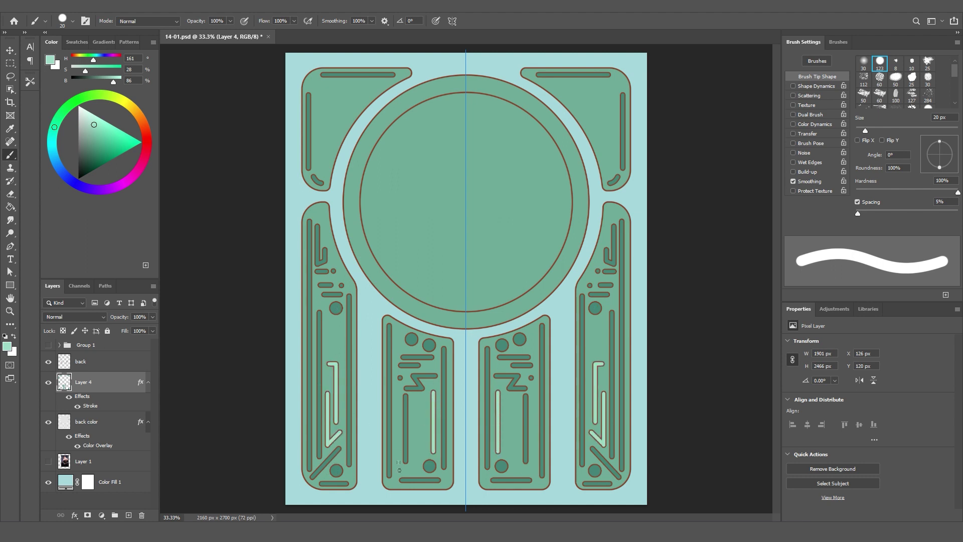
{"action": "left_click_drag", "start_coordinate": [397, 470], "coordinate": [417, 471]}
{"action": "mouse_move", "coordinate": [318, 168]}
{"action": "left_mouse_down"}
{"action": "mouse_move", "coordinate": [317, 100]}
{"action": "mouse_move", "coordinate": [369, 82]}
{"action": "left_mouse_up"}
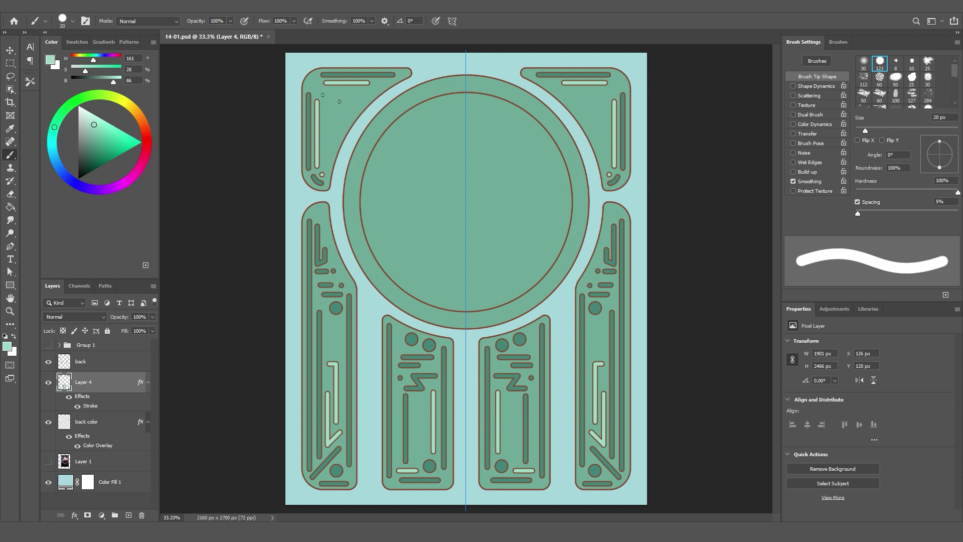
{"action": "key", "text": "bracketright"}
{"action": "key", "text": "bracketright"}
{"action": "key", "text": "bracketright"}
{"action": "left_click", "coordinate": [314, 82]}
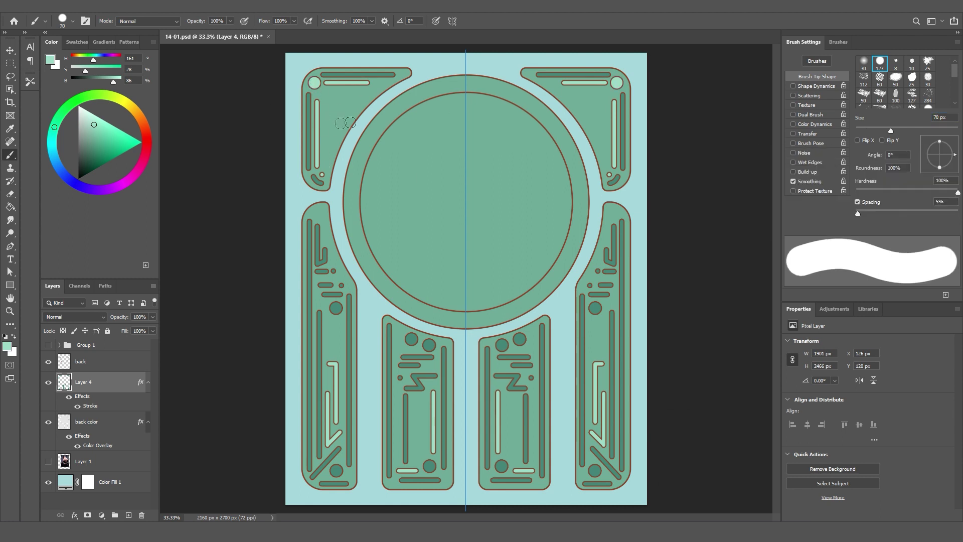
{"action": "left_click", "coordinate": [330, 147]}
{"action": "left_click", "coordinate": [342, 113], "text": "alt"}
{"action": "key", "text": "bracketleft"}
{"action": "key", "text": "bracketleft"}
{"action": "key", "text": "bracketleft"}
{"action": "key", "text": "bracketleft"}
{"action": "key", "text": "bracketleft"}
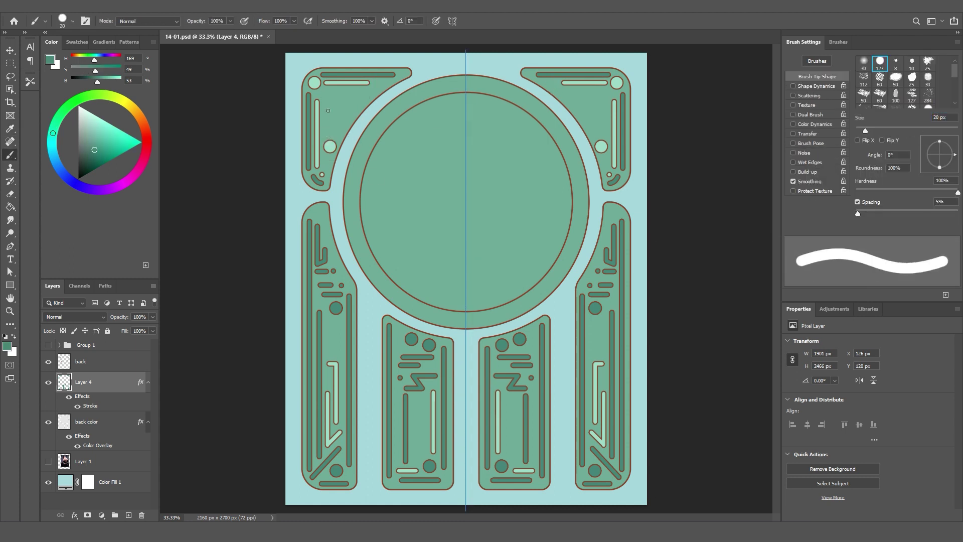
{"action": "mouse_move", "coordinate": [325, 134]}
{"action": "left_mouse_down"}
{"action": "mouse_move", "coordinate": [326, 100]}
{"action": "mouse_move", "coordinate": [358, 92]}
{"action": "mouse_move", "coordinate": [345, 118]}
{"action": "left_mouse_up"}
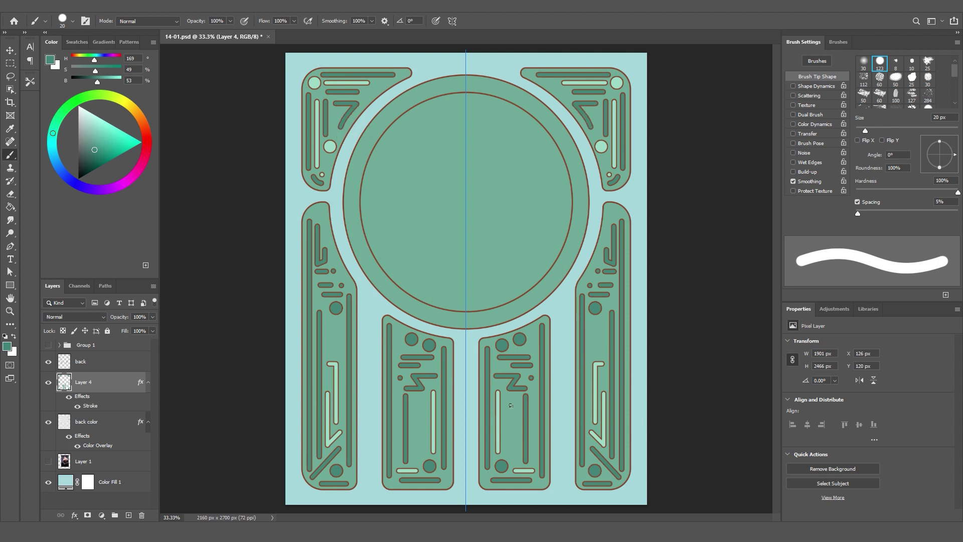
Paint two light blue 82 px circles in the inner lower panel joined by a 30 px vertical bar
{"action": "left_click", "coordinate": [567, 393], "text": "alt"}
{"action": "left_click_drag", "start_coordinate": [955, 72], "coordinate": [958, 90]}
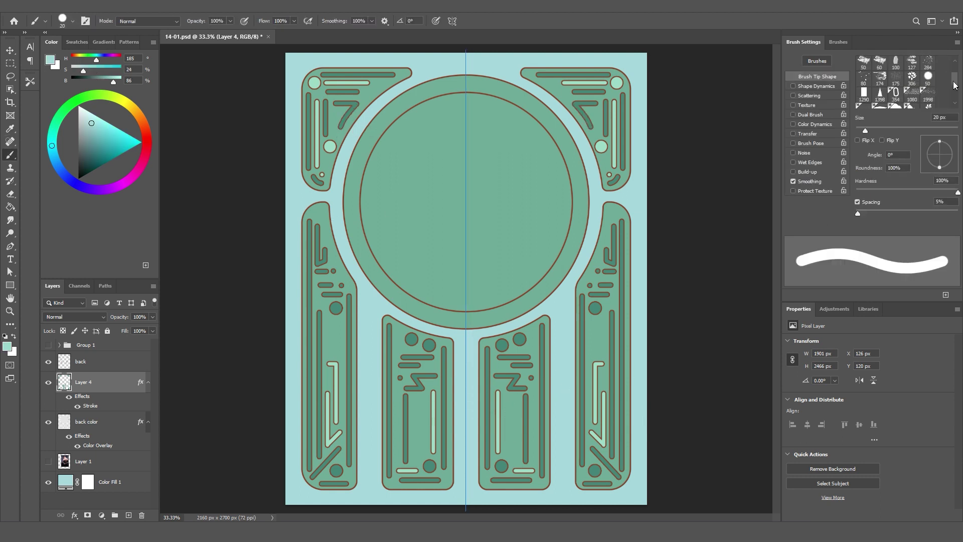
{"action": "key", "text": "bracketright"}
{"action": "key", "text": "bracketright"}
{"action": "key", "text": "bracketright"}
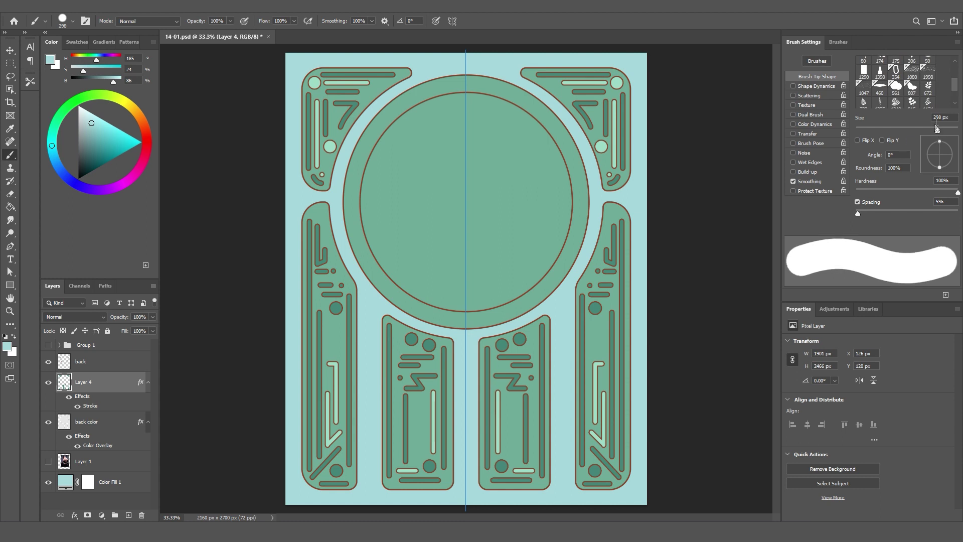
{"action": "left_click_drag", "start_coordinate": [950, 135], "coordinate": [909, 138]}
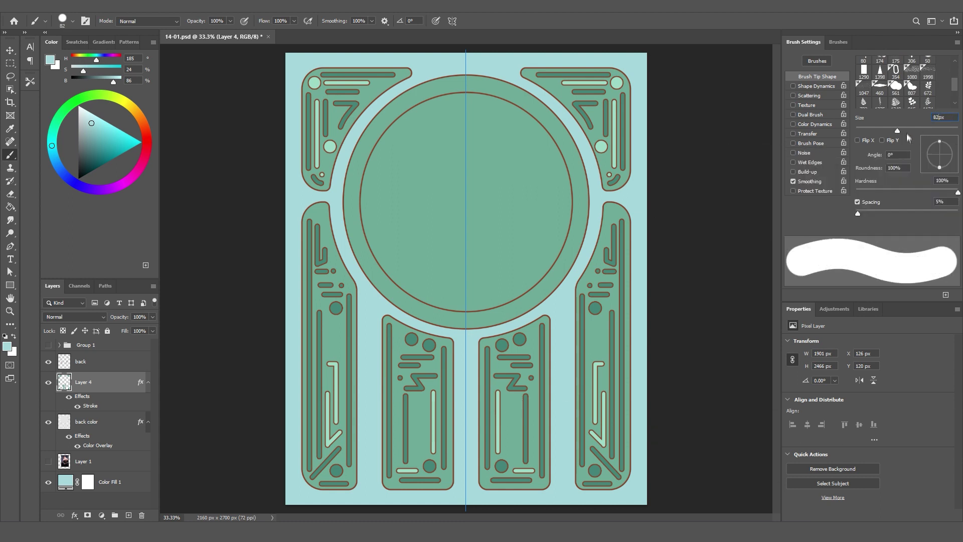
{"action": "left_click", "coordinate": [512, 407]}
{"action": "left_click", "coordinate": [512, 443]}
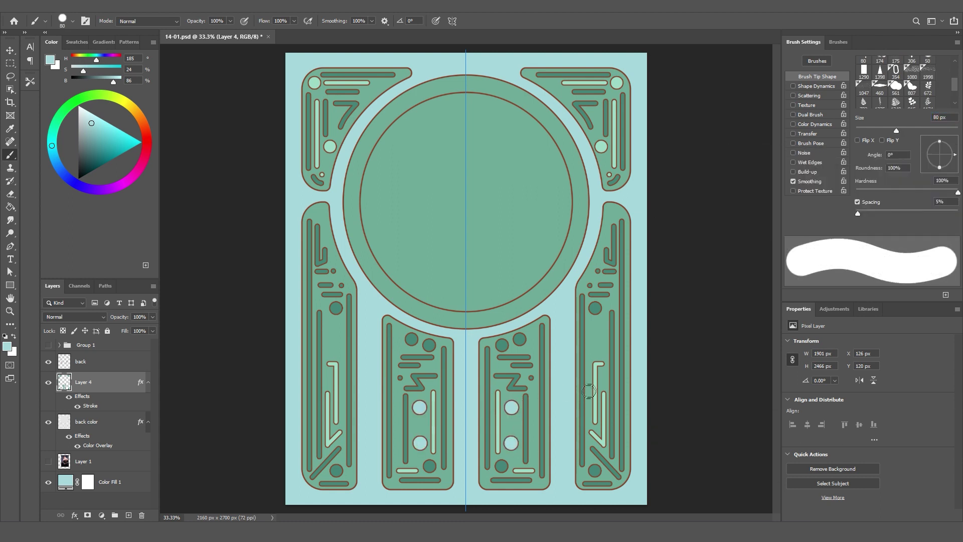
{"action": "left_click", "coordinate": [929, 98]}
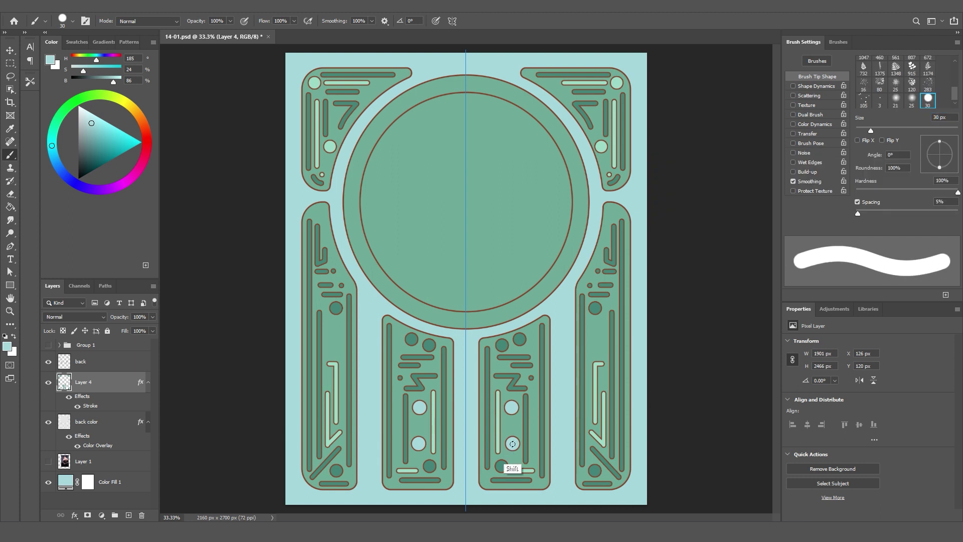
{"action": "left_click", "coordinate": [512, 407], "text": "shift"}
{"action": "left_click_drag", "start_coordinate": [601, 324], "coordinate": [601, 352]}
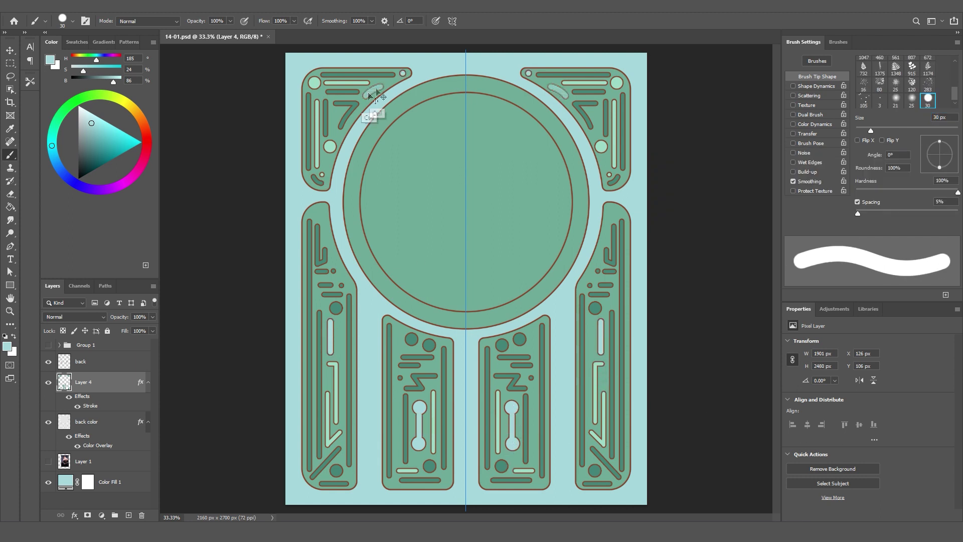
Add Layer 5 above Layer 4 and give it a Stroke layer style
{"action": "left_click", "coordinate": [129, 515]}
{"action": "double_click", "coordinate": [116, 387]}
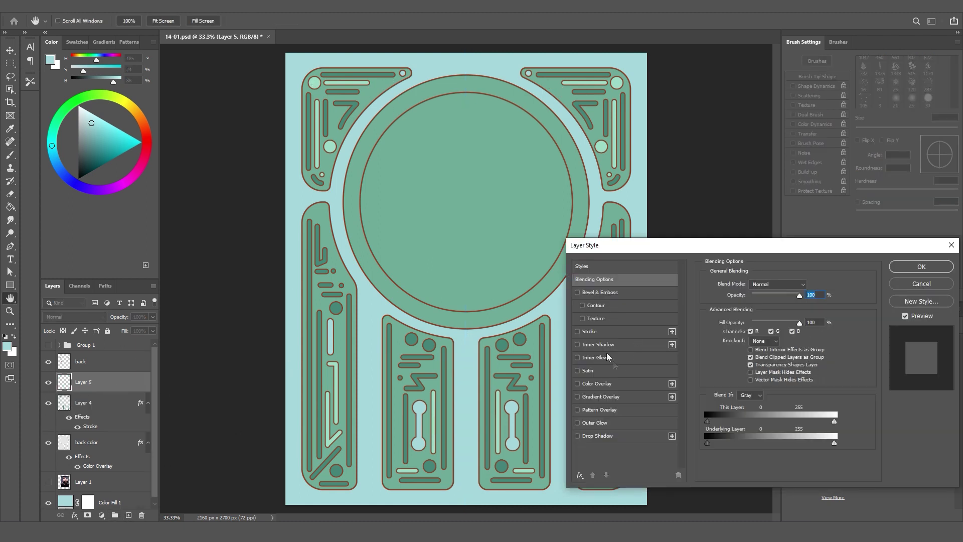
{"action": "left_click", "coordinate": [596, 332]}
{"action": "key", "text": "Return"}
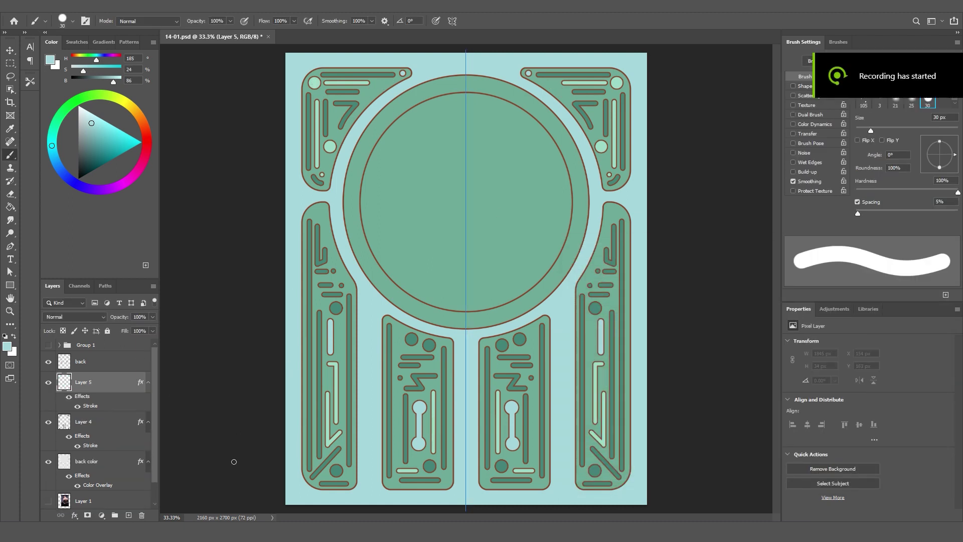
Paint small light dots in the bottom circles and larger ones in the side panels' top circles
{"action": "left_click", "coordinate": [501, 466]}
{"action": "left_click", "coordinate": [337, 471]}
{"action": "left_click", "coordinate": [595, 473]}
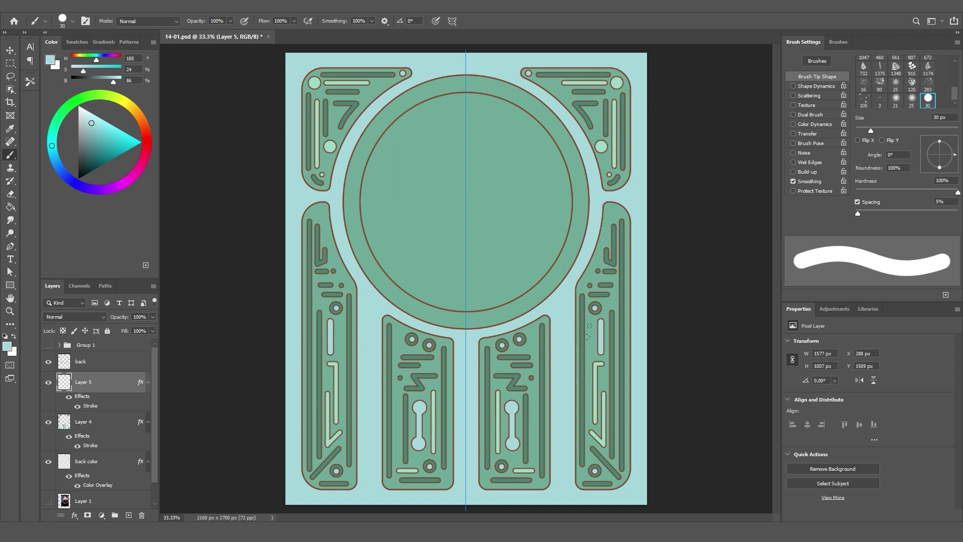
{"action": "key", "text": "bracketright"}
{"action": "key", "text": "bracketright"}
{"action": "left_click", "coordinate": [610, 210]}
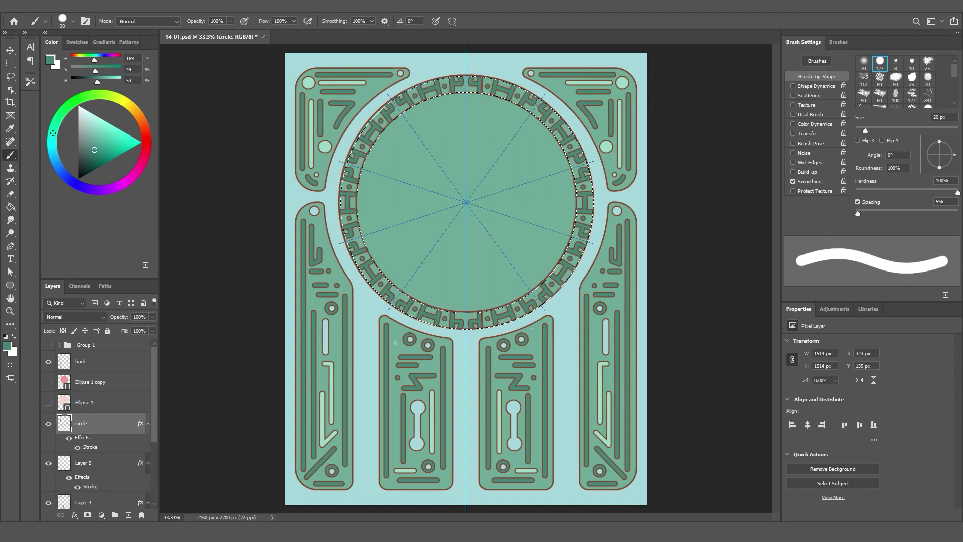
Tidy the key-pattern ring with a 34 px hard round eraser and save the document
{"action": "left_click", "coordinate": [881, 64]}
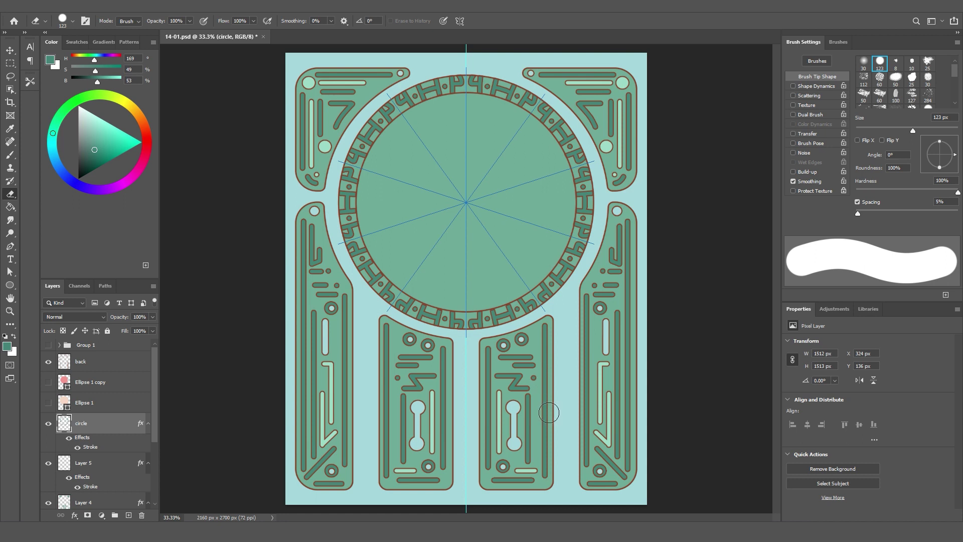
{"action": "key", "text": "bracketleft"}
{"action": "key", "text": "bracketleft"}
{"action": "key", "text": "bracketleft"}
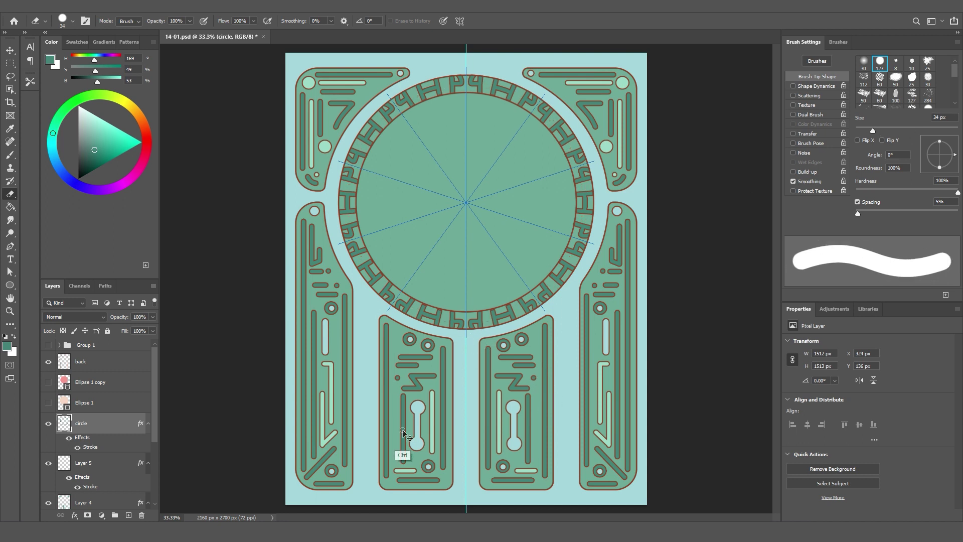
{"action": "key", "text": "ctrl+s"}
Select the medallion's inner disc and paint symmetric light cyan 100 px dots around it
{"action": "key", "text": "ctrl+shift+d"}
{"action": "key", "text": "b"}
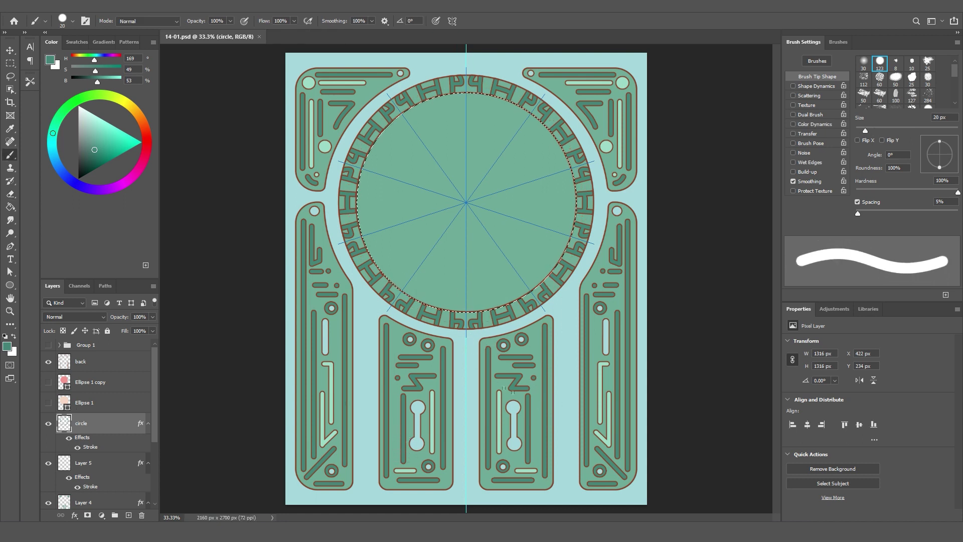
{"action": "key", "text": "bracketright"}
{"action": "key", "text": "bracketright"}
{"action": "key", "text": "bracketright"}
{"action": "left_click", "coordinate": [469, 352], "text": "alt"}
{"action": "left_click", "coordinate": [466, 307]}
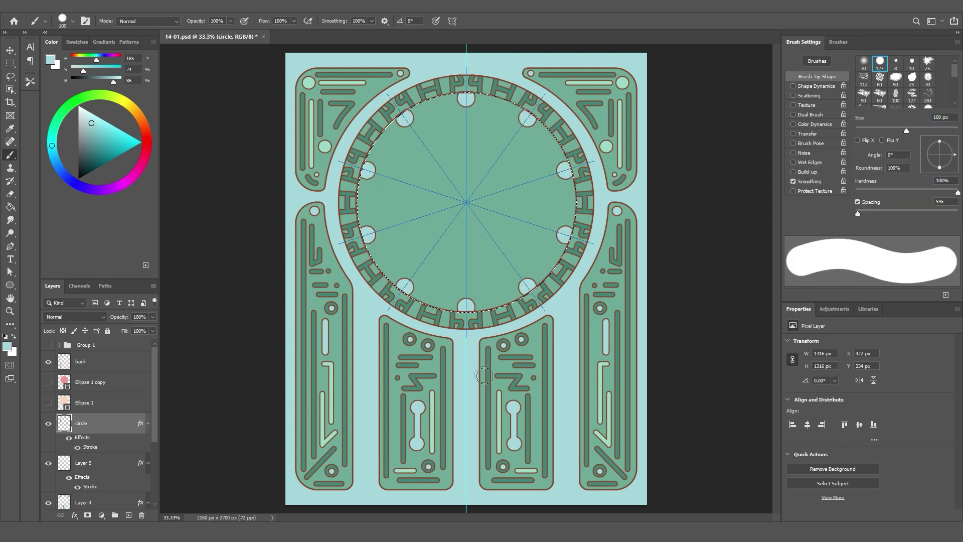
Drop the selection, undo the cyan dots, and add a new layer above circle for renaming
{"action": "key", "text": "ctrl+d"}
{"action": "key", "text": "e"}
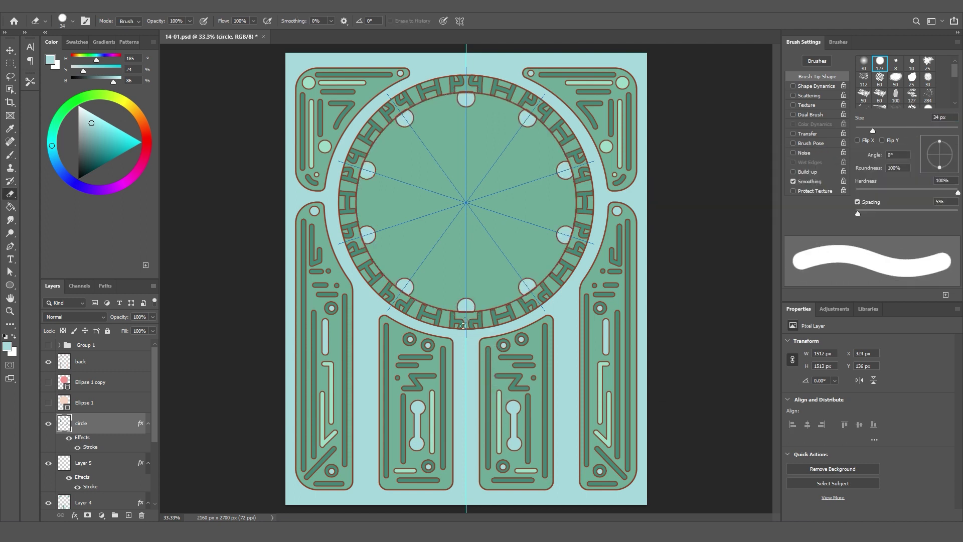
{"action": "key", "text": "ctrl+z"}
{"action": "key", "text": "ctrl+z"}
{"action": "left_click", "coordinate": [128, 515]}
{"action": "double_click", "coordinate": [84, 423]}
Name the new layer 'inner circle' and give it a Stroke layer style
{"action": "type", "text": "ircle"}
{"action": "key", "text": "Return"}
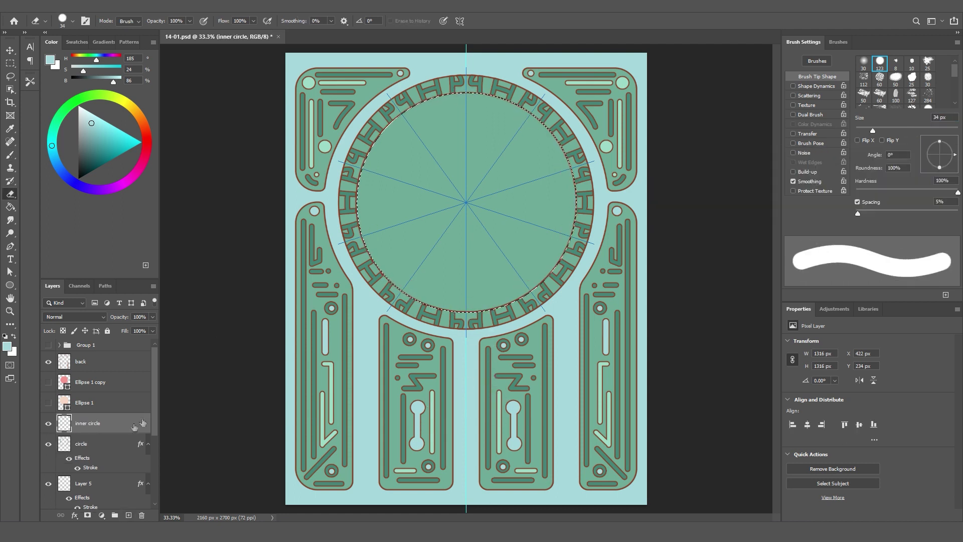
{"action": "double_click", "coordinate": [115, 423]}
{"action": "left_click", "coordinate": [860, 267]}
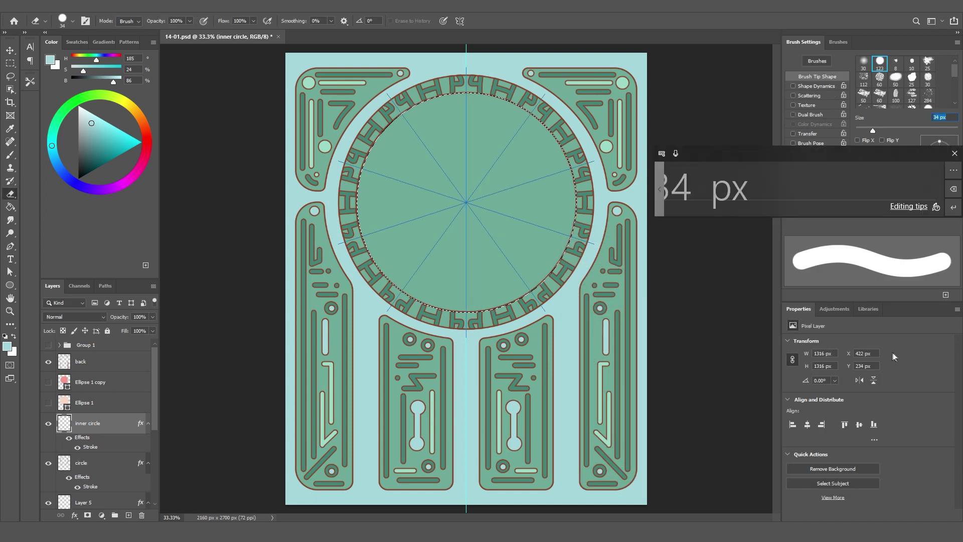
Test and undo light-blue dots, then paint radial V-shaped spikes forming a star at 40 px
{"action": "key", "text": "b"}
{"action": "left_click", "coordinate": [466, 305]}
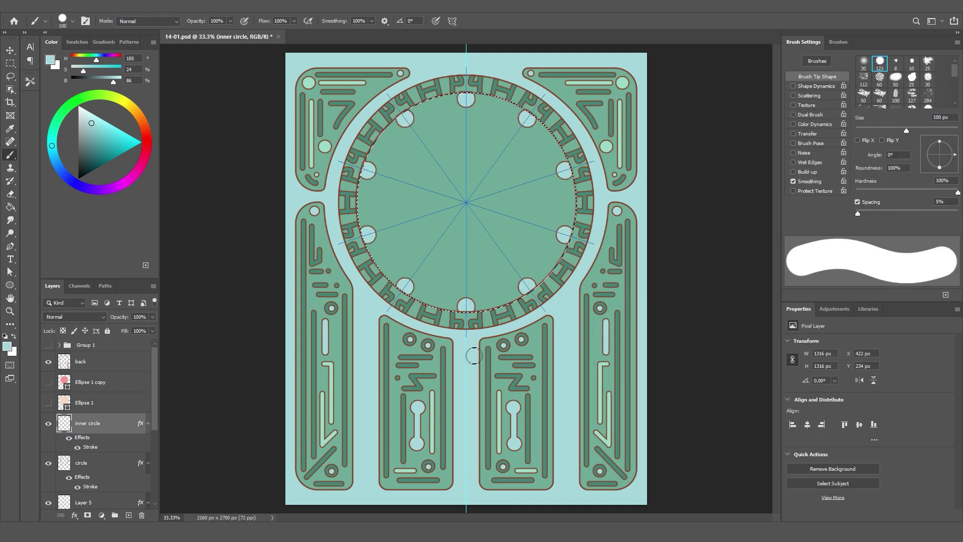
{"action": "left_click", "coordinate": [499, 302]}
{"action": "key", "text": "ctrl+z"}
{"action": "key", "text": "ctrl+z"}
{"action": "key", "text": "ctrl+z"}
{"action": "key", "text": "bracketleft"}
{"action": "key", "text": "bracketleft"}
{"action": "key", "text": "bracketleft"}
{"action": "mouse_move", "coordinate": [426, 290]}
{"action": "left_mouse_down"}
{"action": "mouse_move", "coordinate": [432, 305]}
{"action": "mouse_move", "coordinate": [466, 290]}
{"action": "mouse_move", "coordinate": [475, 318]}
{"action": "mouse_move", "coordinate": [456, 344]}
{"action": "left_mouse_up"}
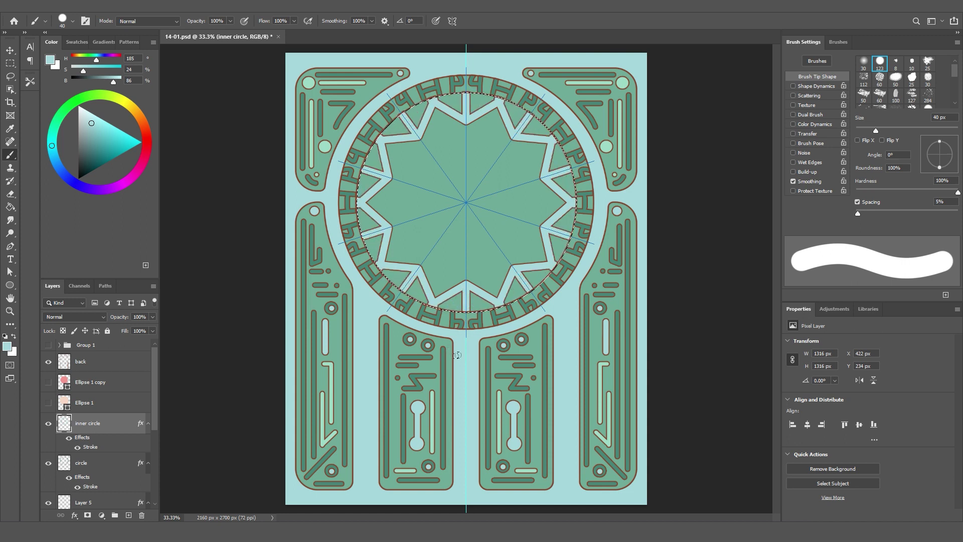
Paint a medium green star outline, Y-shaped marks, and small dots and strokes inside the star
{"action": "left_click", "coordinate": [450, 375], "text": "alt"}
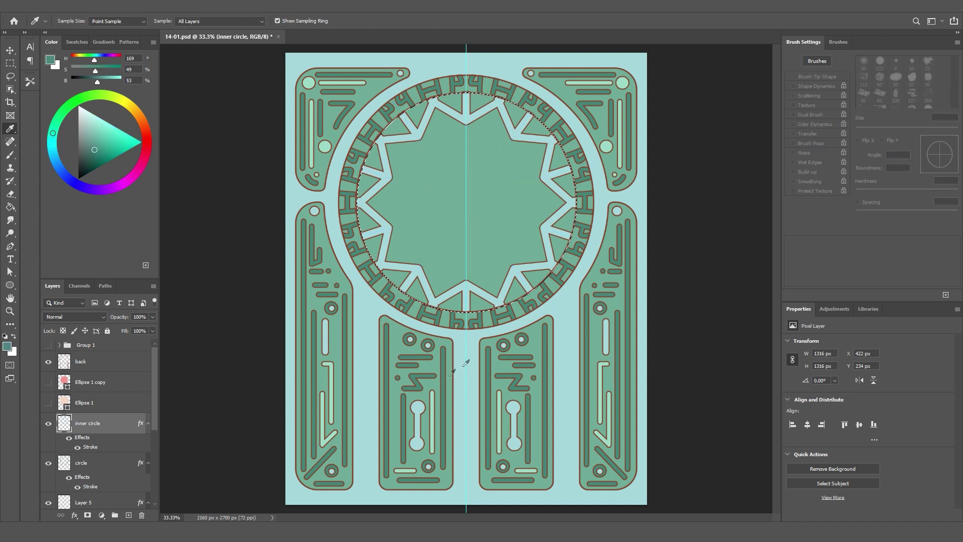
{"action": "left_click_drag", "start_coordinate": [442, 286], "coordinate": [466, 308]}
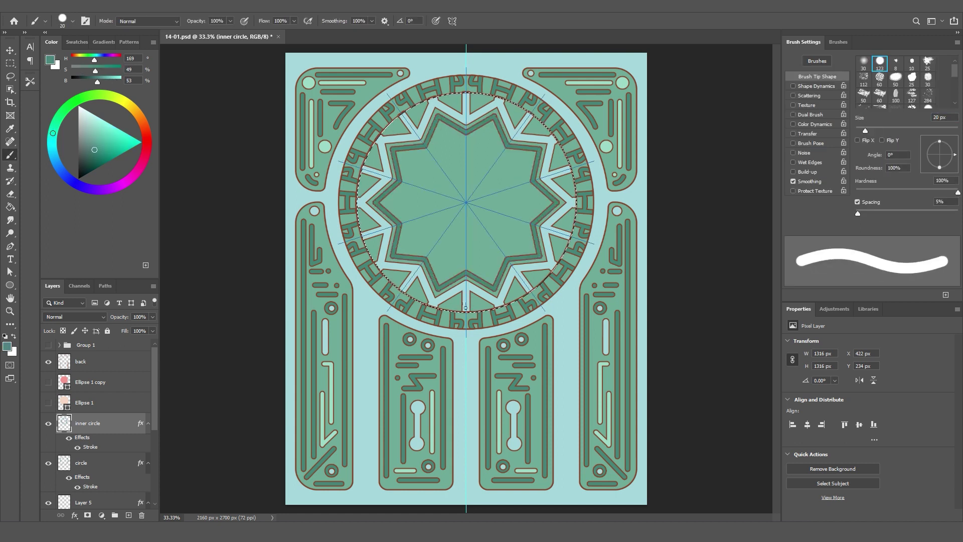
{"action": "left_click_drag", "start_coordinate": [436, 258], "coordinate": [444, 268]}
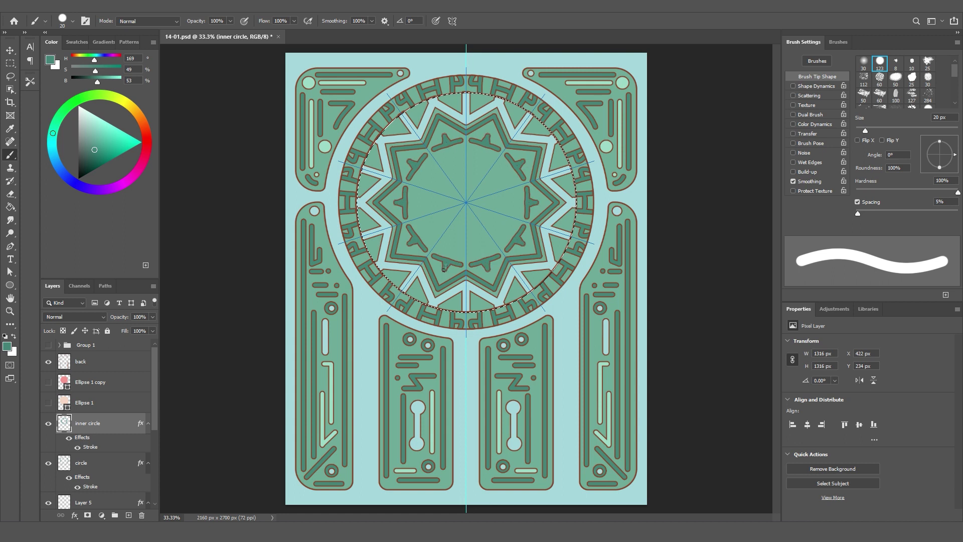
{"action": "left_click", "coordinate": [444, 274]}
{"action": "left_click", "coordinate": [450, 262]}
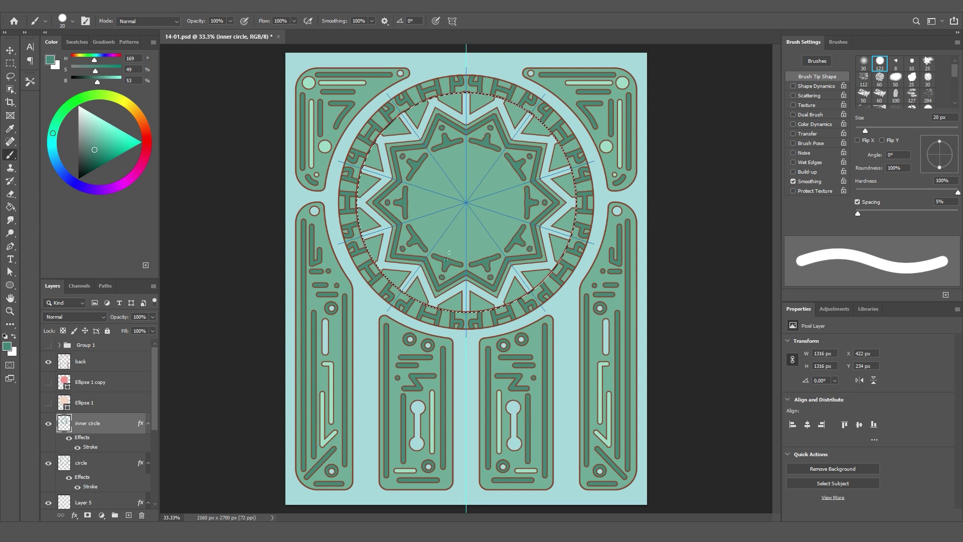
Paint pairs of light mint drop shapes around the star, trying and undoing 40 px mint dots
{"action": "left_click", "coordinate": [430, 422], "text": "alt"}
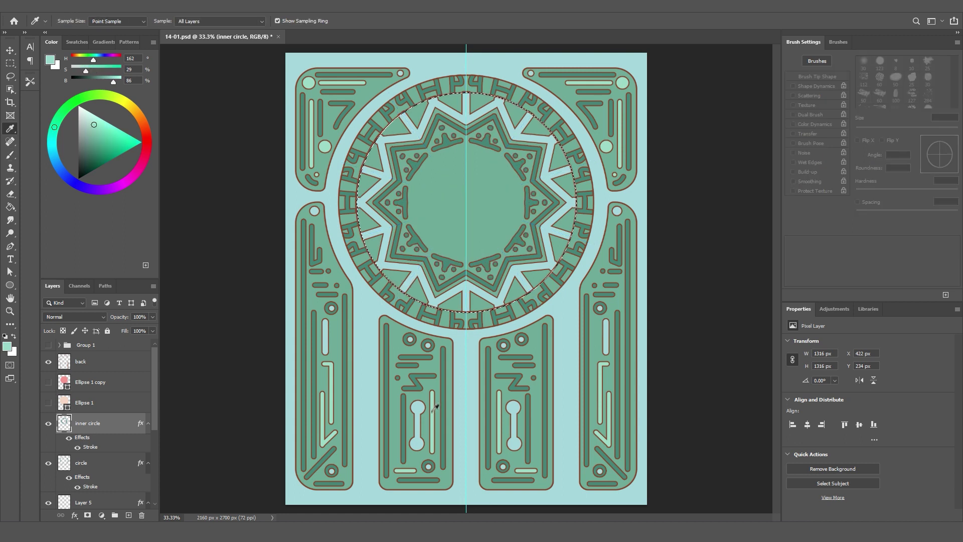
{"action": "left_click_drag", "start_coordinate": [436, 246], "coordinate": [430, 245]}
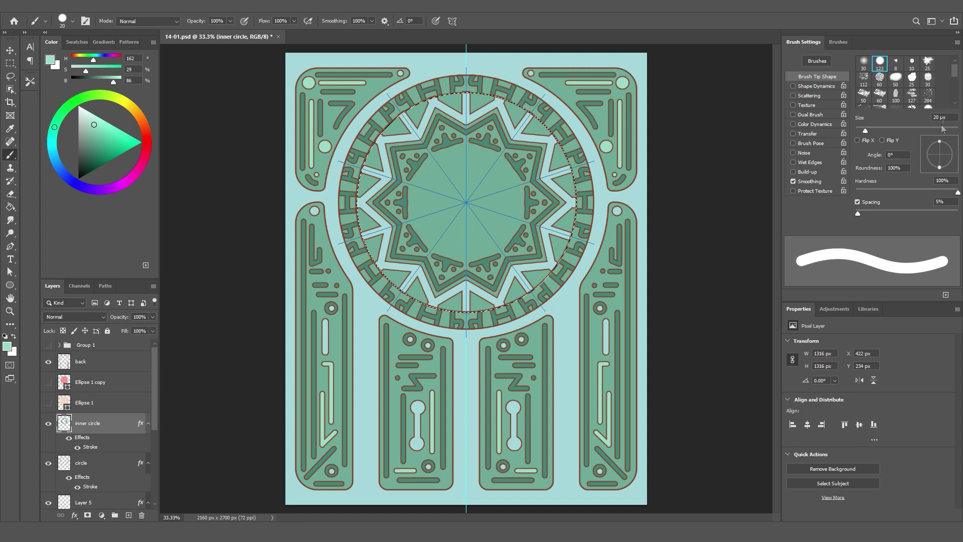
{"action": "key", "text": "bracketright"}
{"action": "key", "text": "bracketright"}
{"action": "left_click", "coordinate": [452, 246]}
{"action": "left_click", "coordinate": [450, 252]}
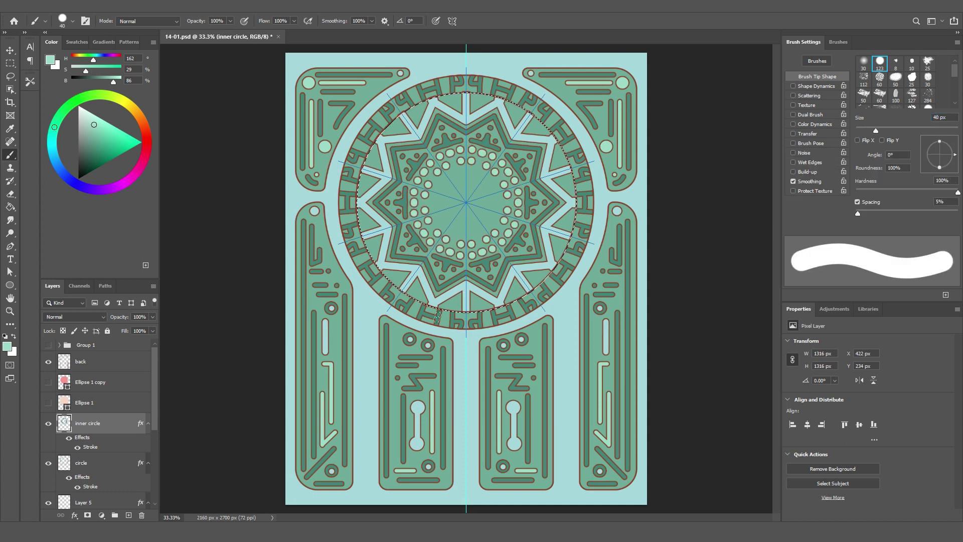
{"action": "key", "text": "ctrl+z"}
{"action": "key", "text": "ctrl+z"}
{"action": "key", "text": "ctrl+z"}
{"action": "key", "text": "bracketleft"}
{"action": "key", "text": "bracketleft"}
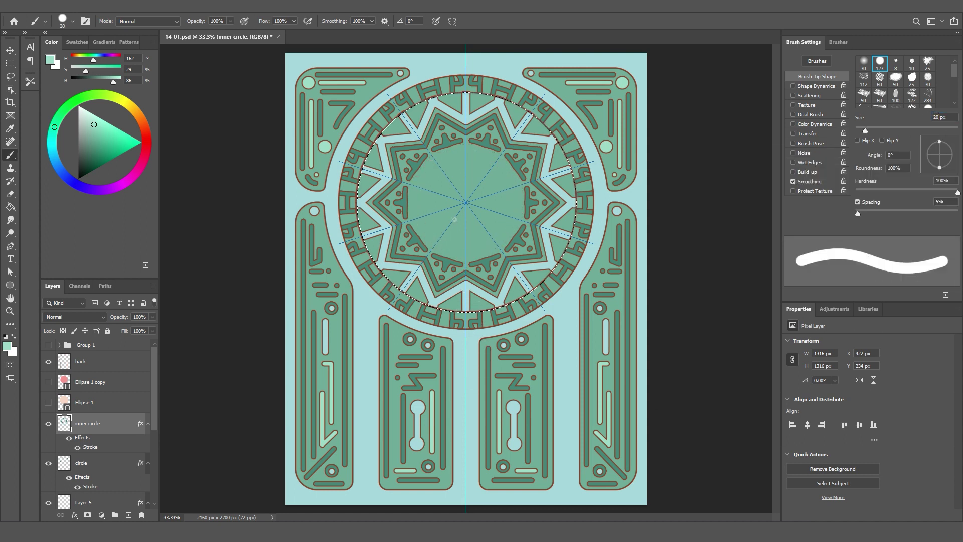
Add mint strokes to each bone shape and rings of mint dots toward the centre
{"action": "left_click_drag", "start_coordinate": [453, 235], "coordinate": [442, 238]}
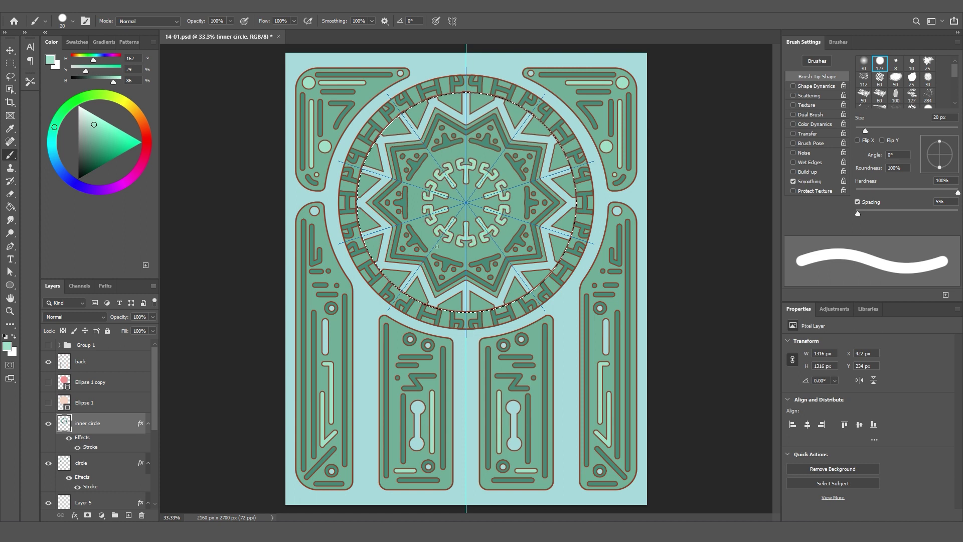
{"action": "left_click", "coordinate": [440, 249]}
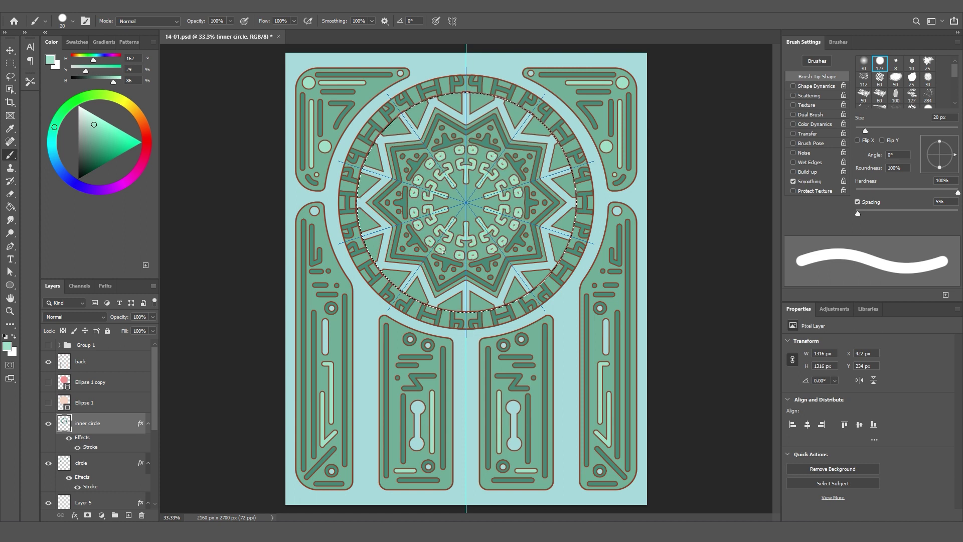
{"action": "left_click", "coordinate": [454, 238]}
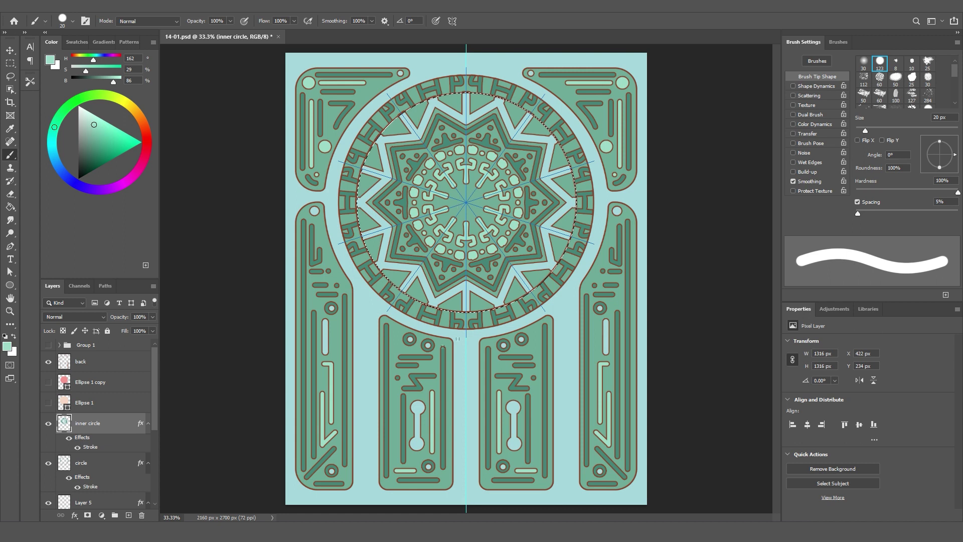
Paint a dark teal star at the mandala centre and deselect the inner circle
{"action": "left_click", "coordinate": [462, 210], "text": "alt"}
{"action": "left_click_drag", "start_coordinate": [460, 212], "coordinate": [465, 203]}
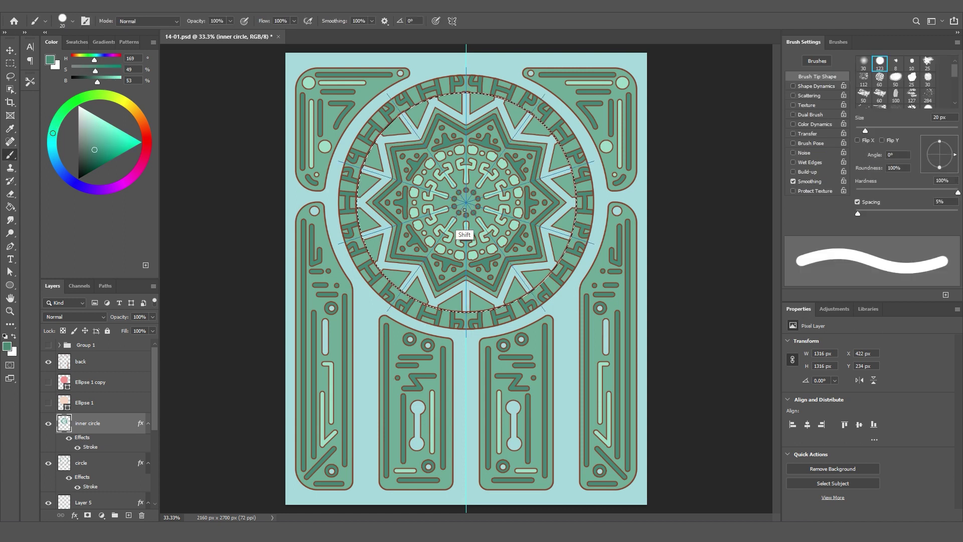
{"action": "key", "text": "ctrl+d"}
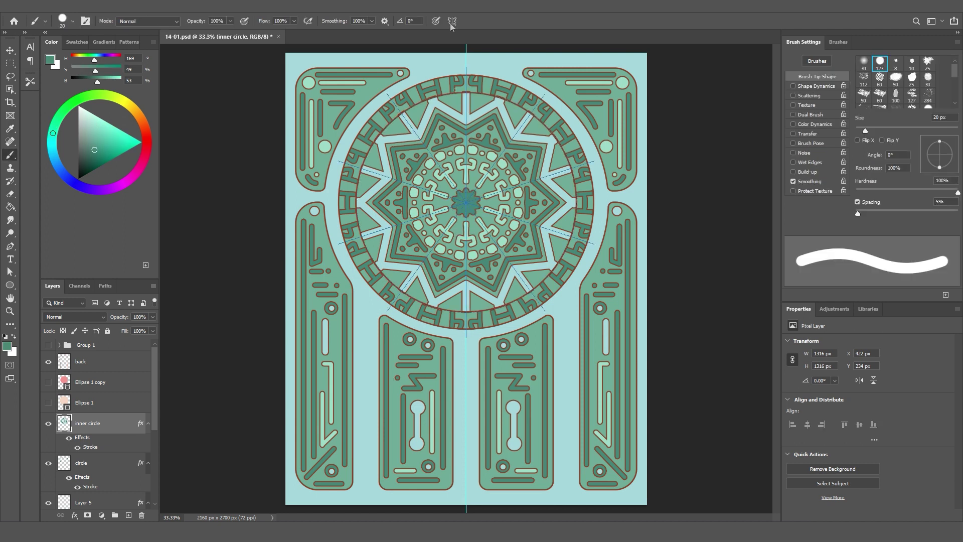
{"action": "left_click", "coordinate": [186, 6]}
Clear all guides from the canvas to reveal the finished illustration
{"action": "left_click", "coordinate": [201, 280]}
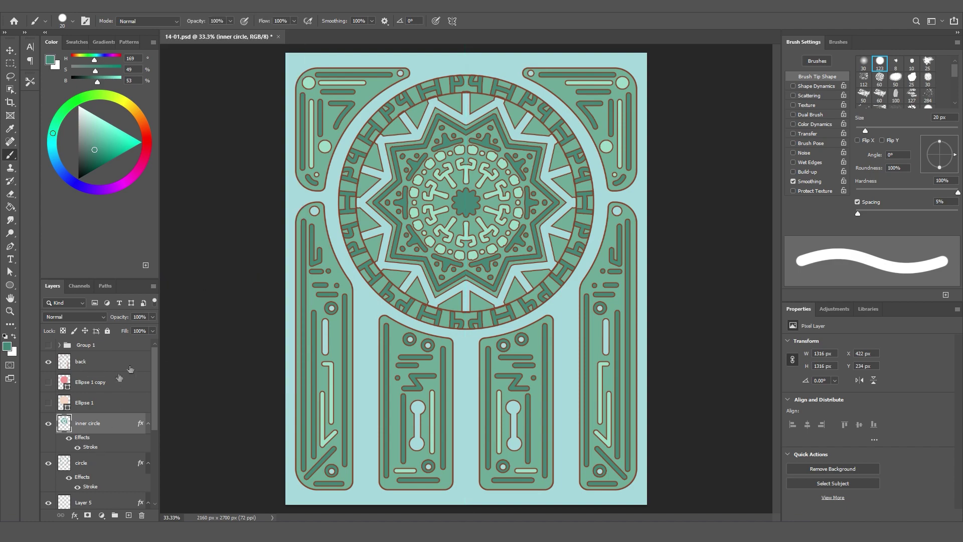